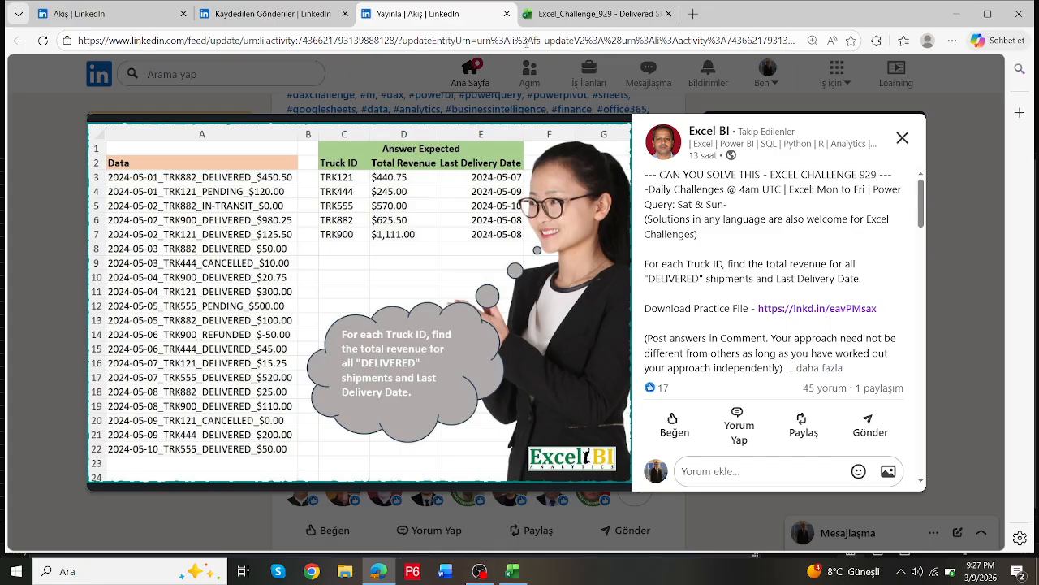
Try to copy range A1:E22 from the Excel_Challenge_929 online workbook and paste it as HTML at cell A1 of Book1 in desktop Excel
left_click(568, 13)
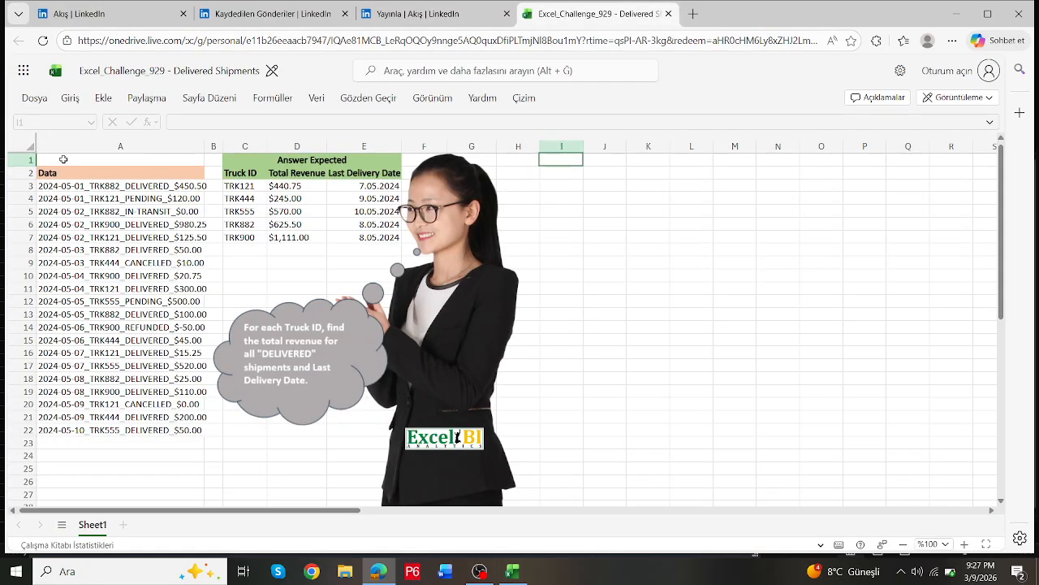
left_click_drag(61, 159, 364, 430)
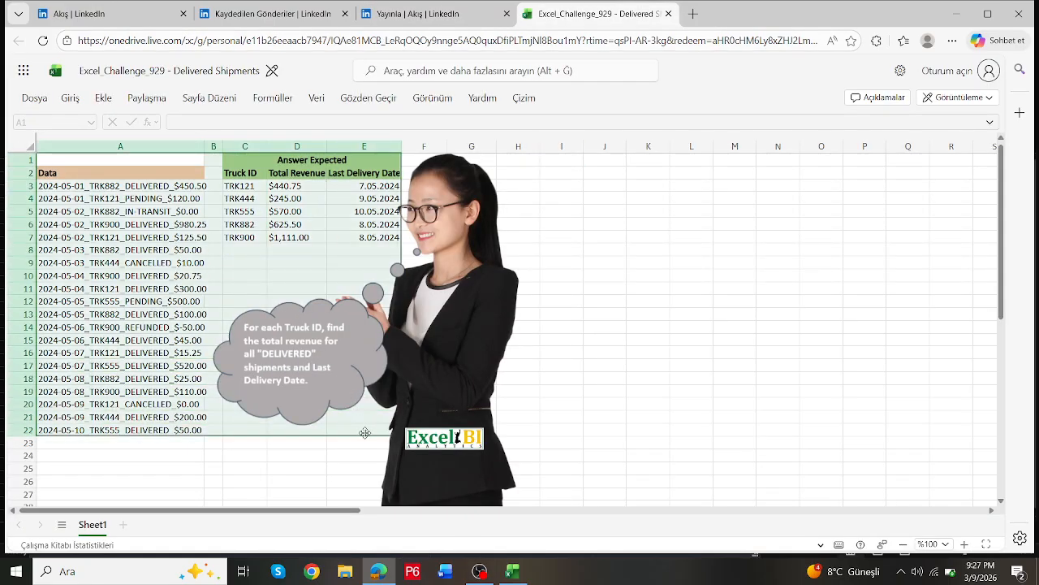
key("ctrl+c")
key("alt+Tab")
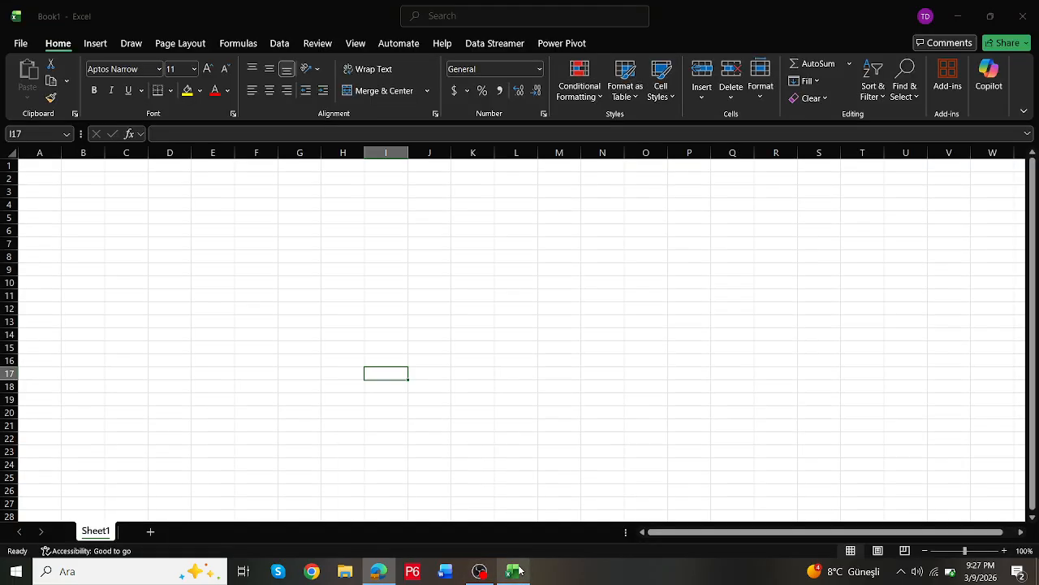
left_click(65, 166)
left_click(51, 166)
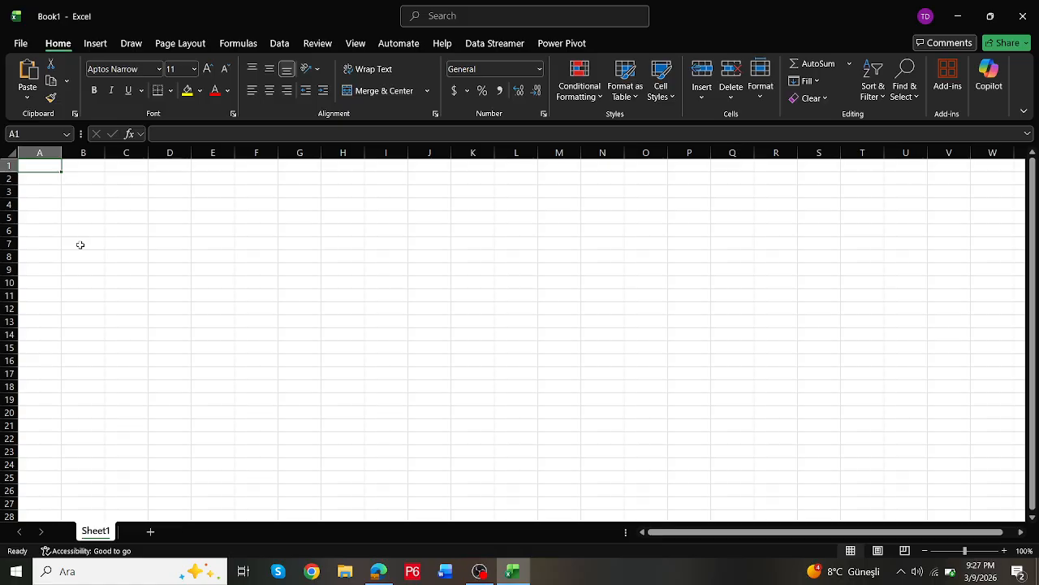
key("alt+Tab")
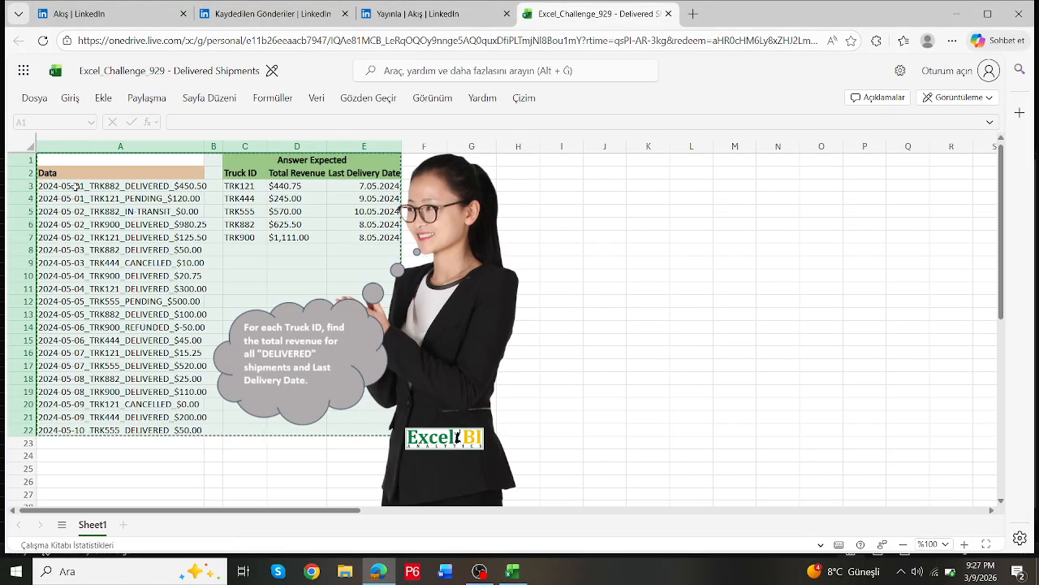
left_click_drag(60, 160, 376, 431)
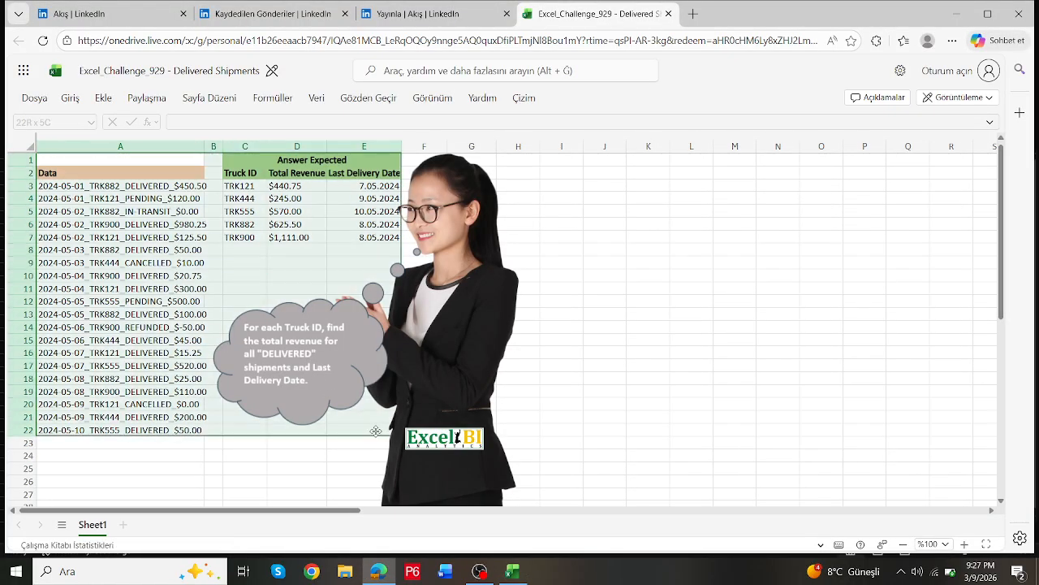
key("ctrl+c")
key("alt+Tab")
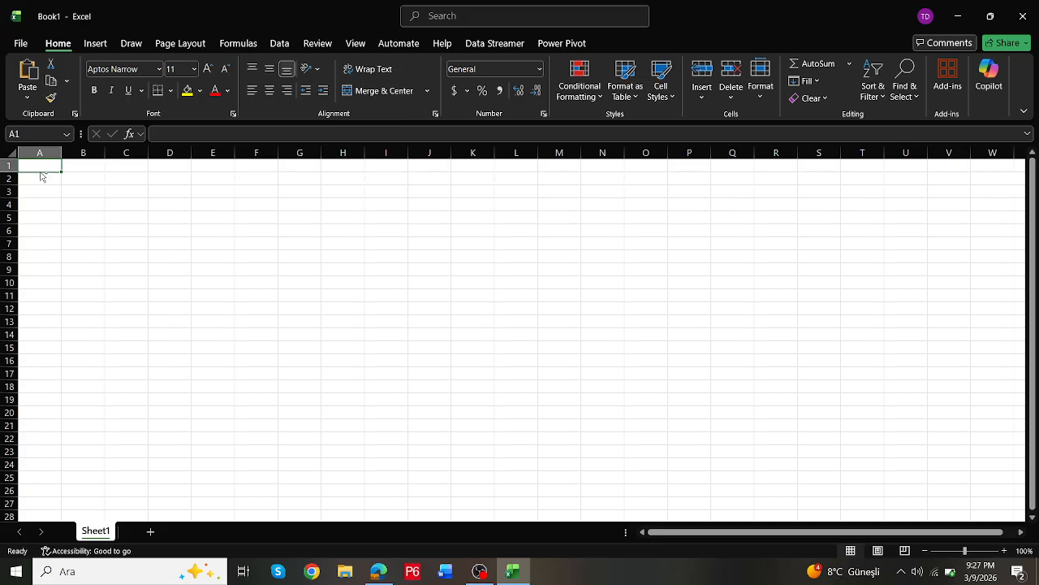
key("ctrl+alt+v")
left_click(747, 458)
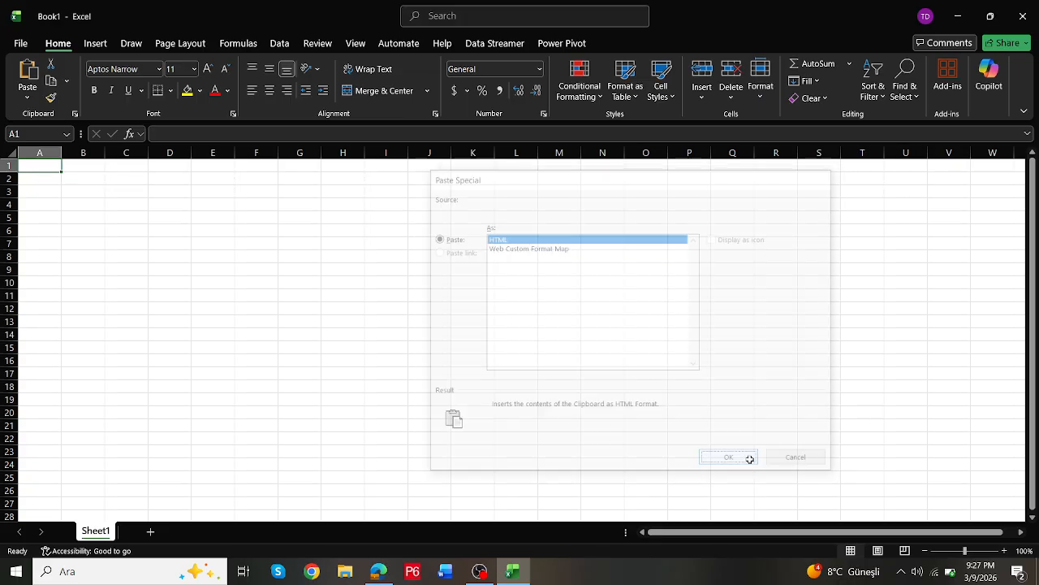
Copy range A2:E22 from the online challenge workbook into cell A2 of Book1 in desktop Excel and auto-fit column A
key("alt+Tab")
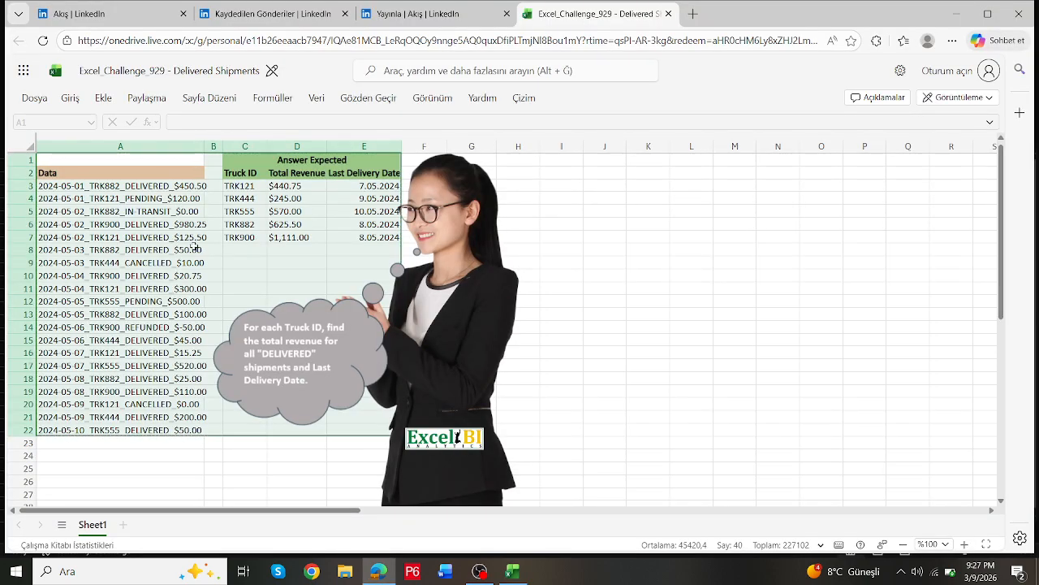
left_click_drag(87, 171, 385, 425)
key("ctrl+c")
key("alt+Tab")
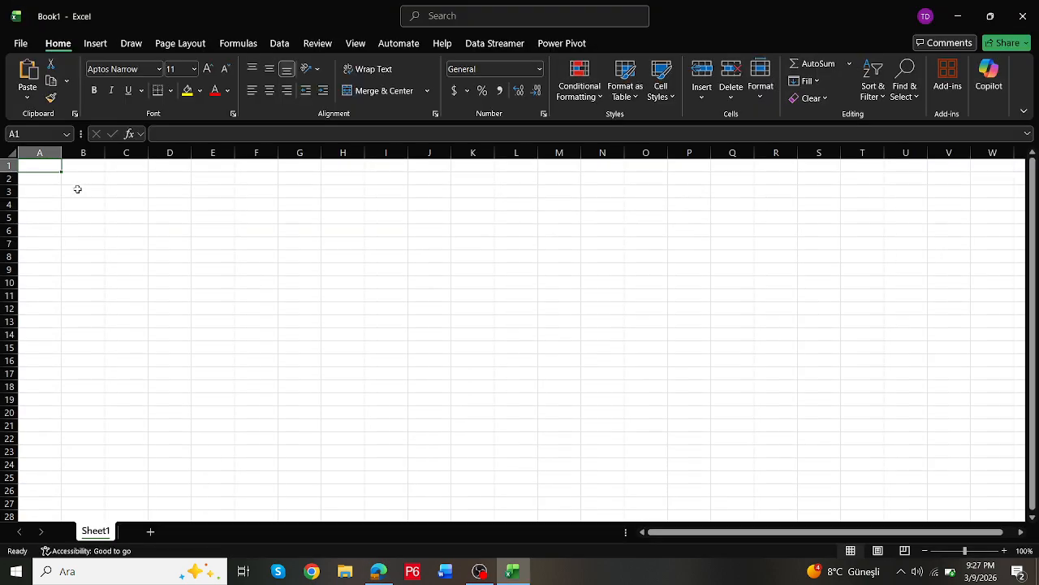
left_click(54, 180)
key("ctrl+v")
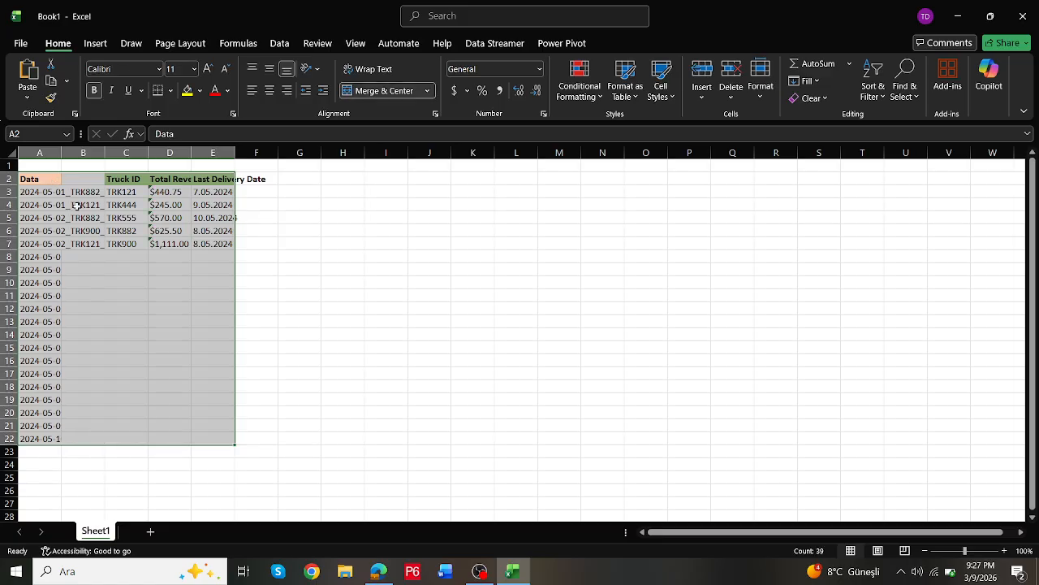
left_click(77, 205)
double_click(61, 153)
left_click(99, 192)
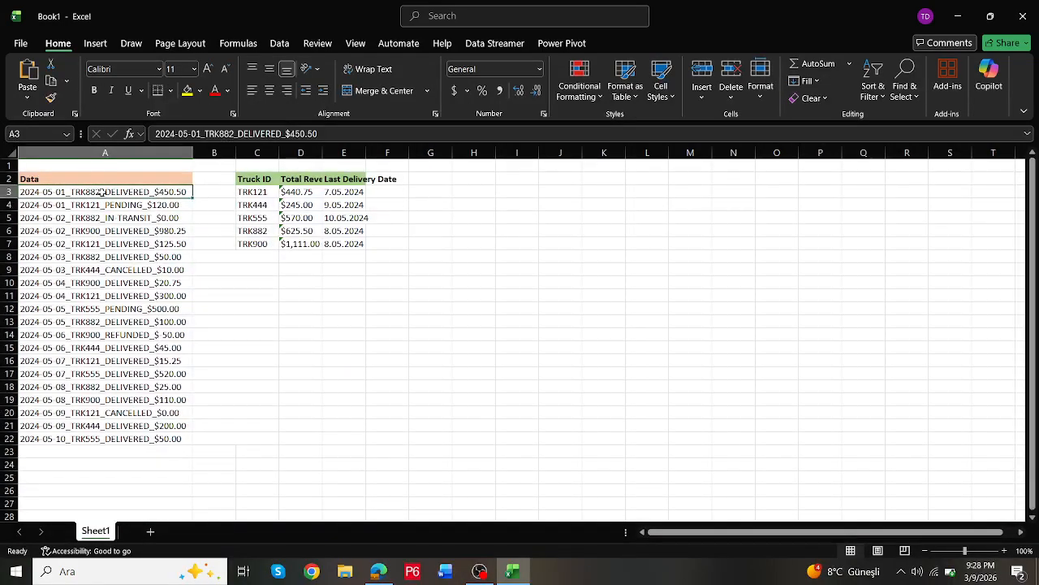
Convert the Data range A2:A22 into a table with headers
left_click_drag(105, 180, 166, 439)
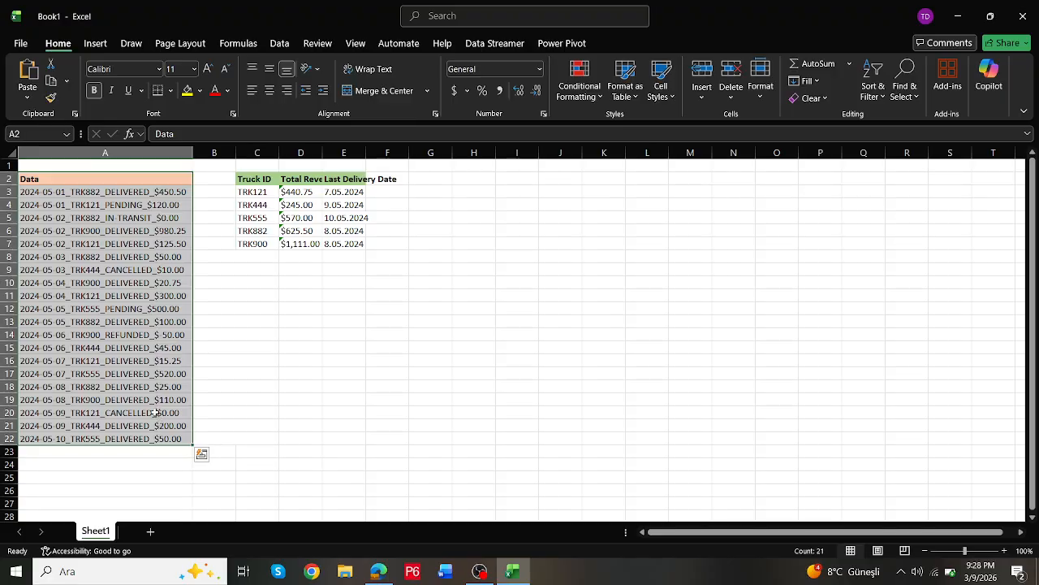
key("ctrl+t")
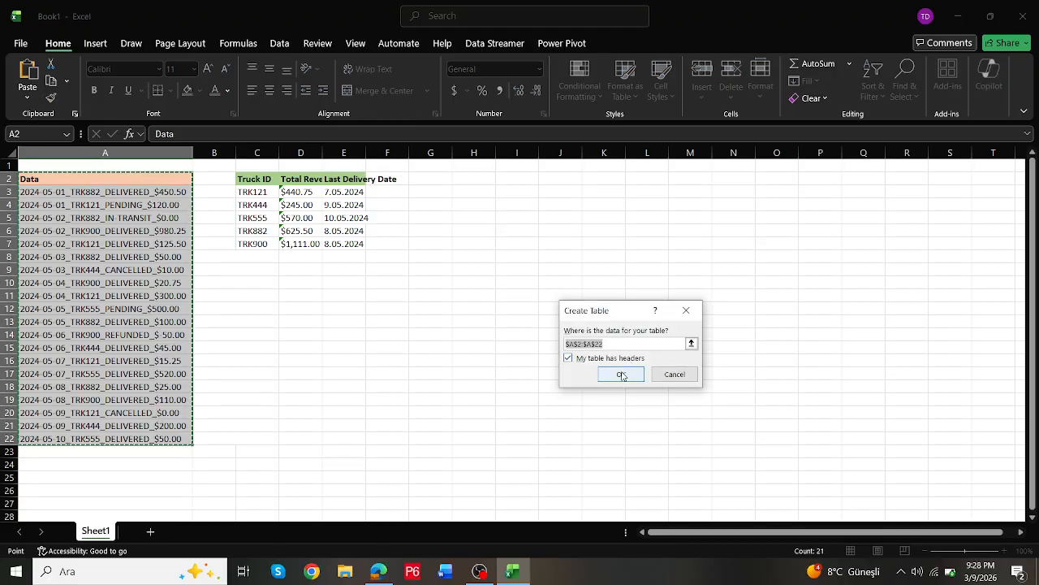
left_click(623, 374)
left_click(132, 269)
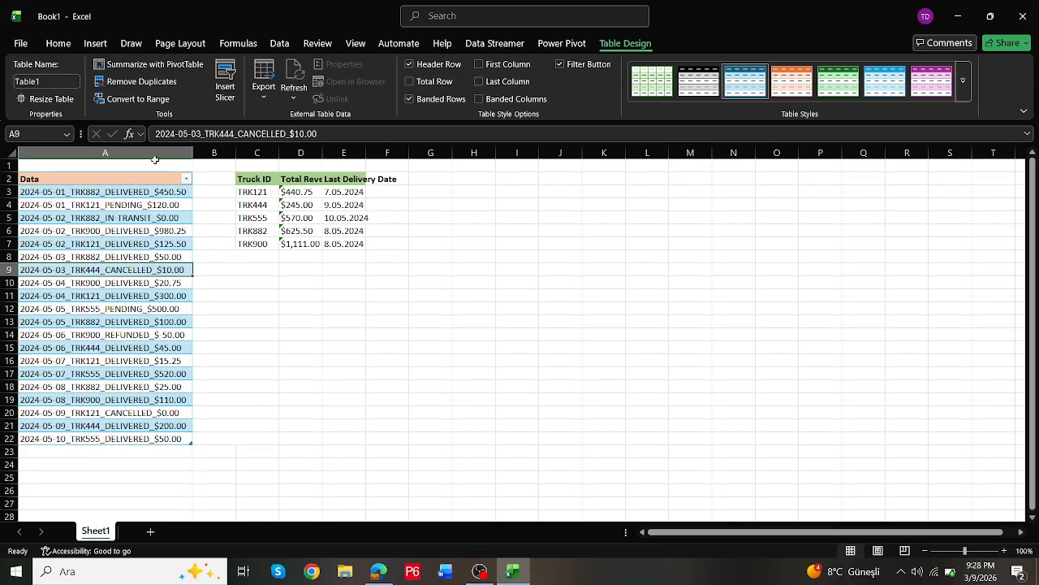
Load the Data table into Power Query and delete the Changed Type step, with the Data column widened to show full entries
left_click(279, 43)
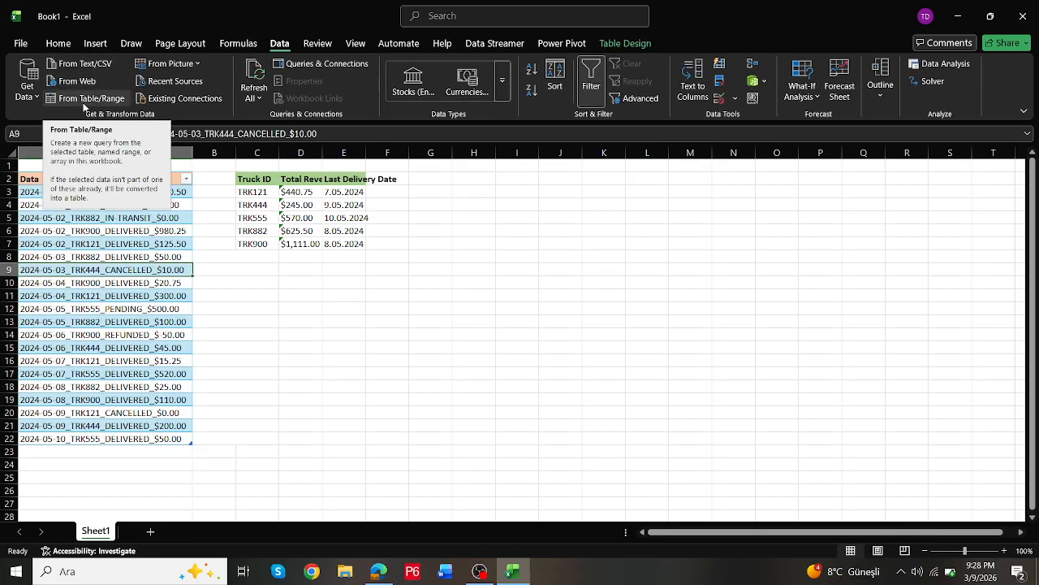
left_click(92, 101)
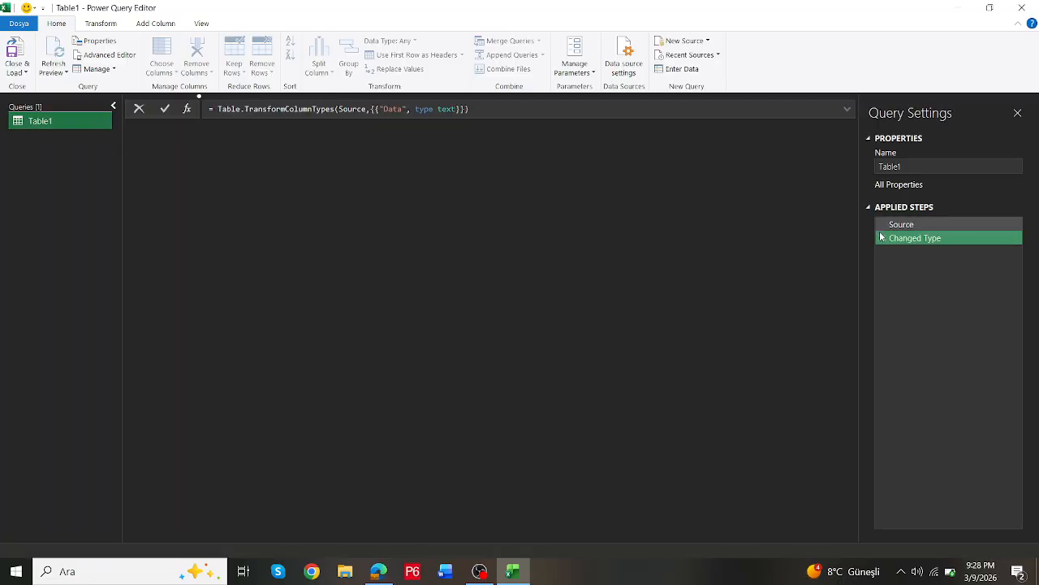
left_click(882, 238)
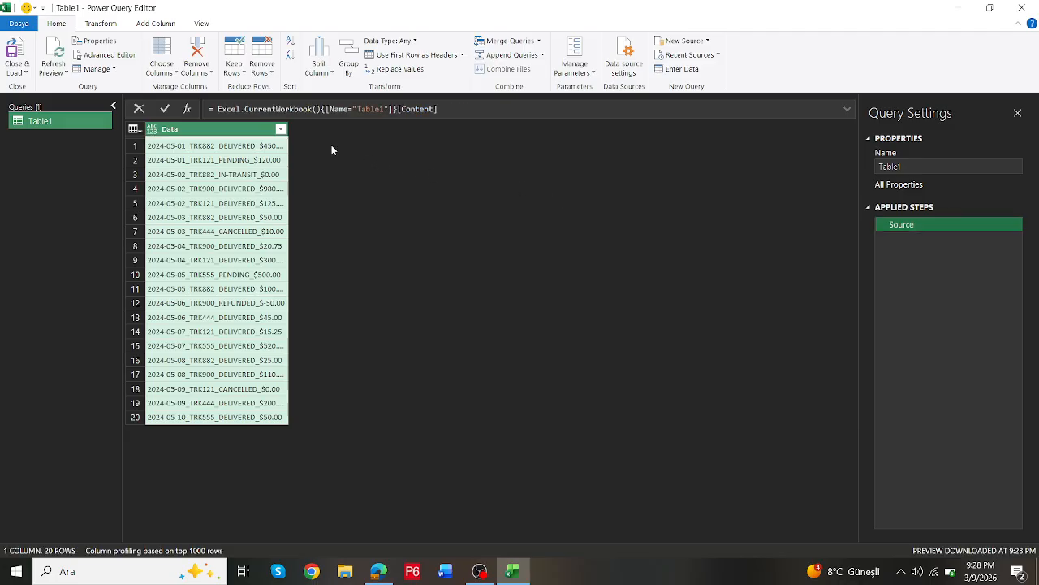
left_click_drag(289, 134, 374, 146)
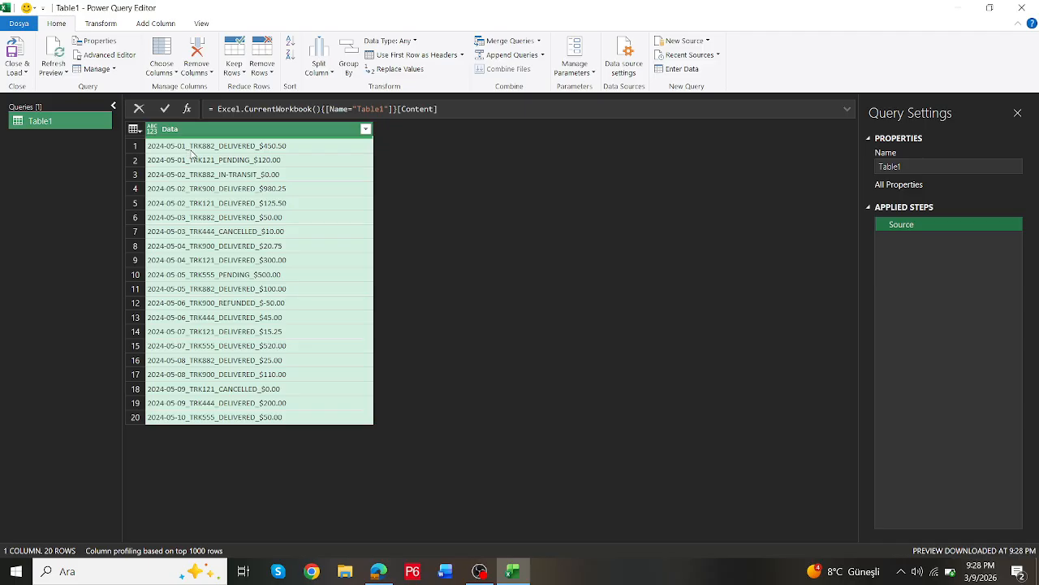
Insert a custom query step and begin its formula as Table.AddColumn(Source,"x", each
left_click(188, 110)
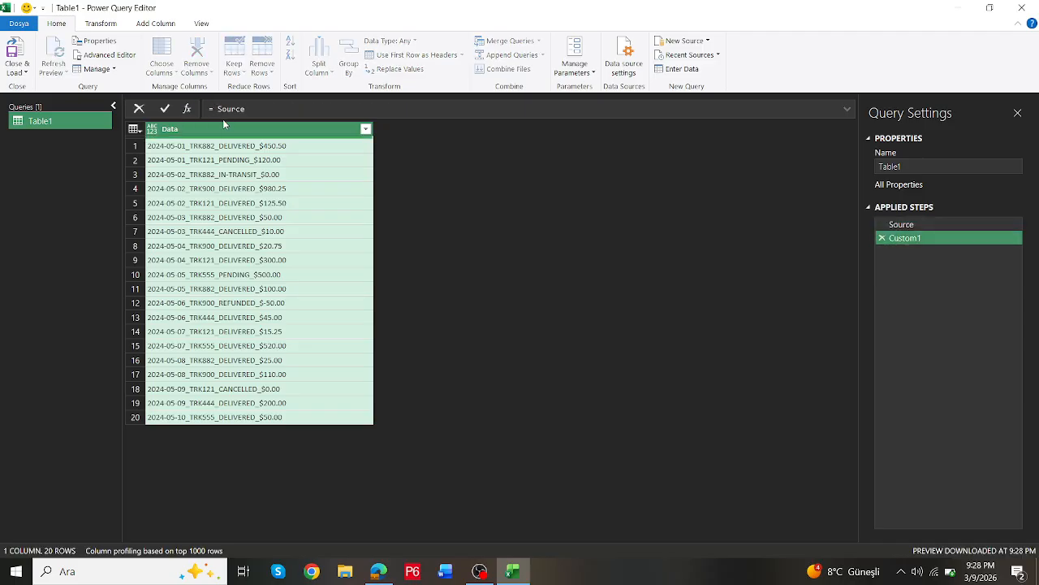
type("tableadd")
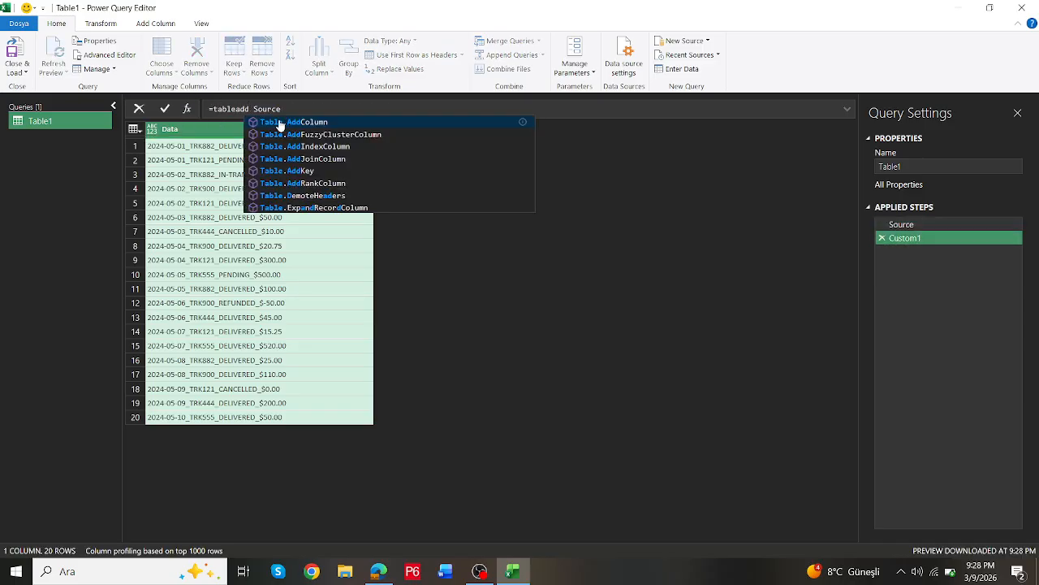
left_click(280, 123)
type("(")
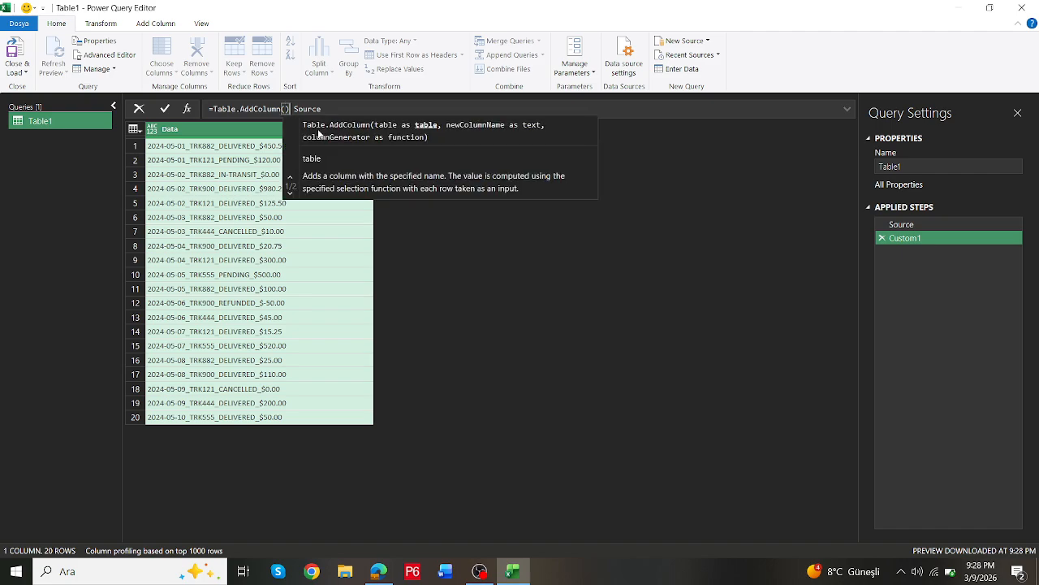
key("Right")
key("Right")
key("Right")
key("Right")
key("Right")
key("Right")
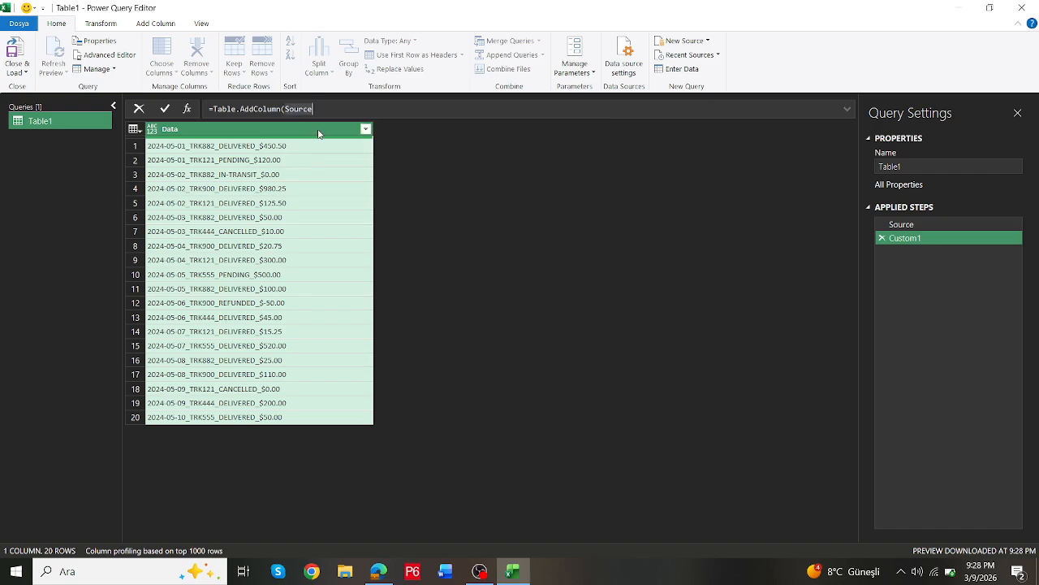
type(",\"x")
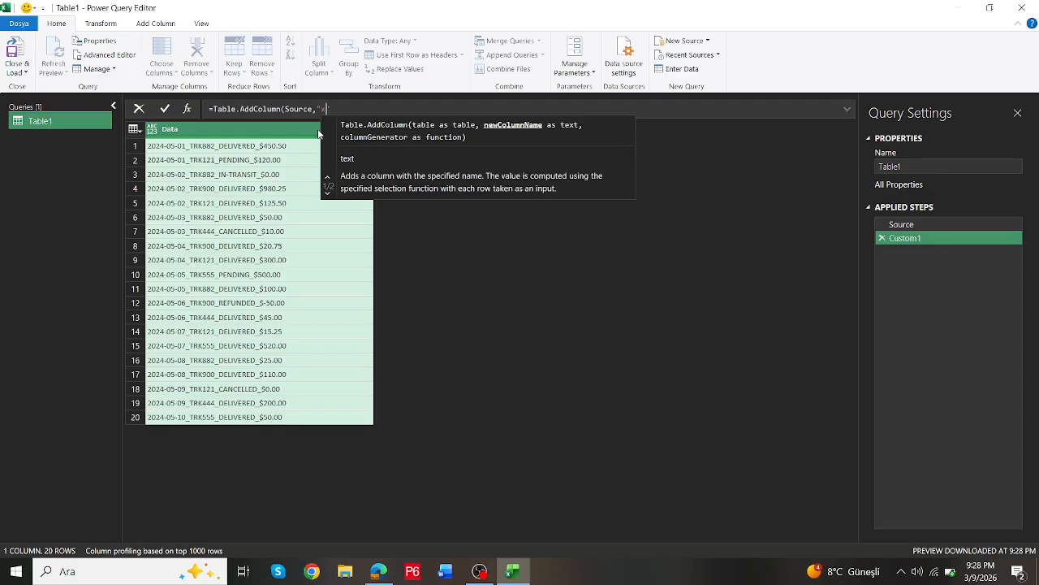
type("\", ech")
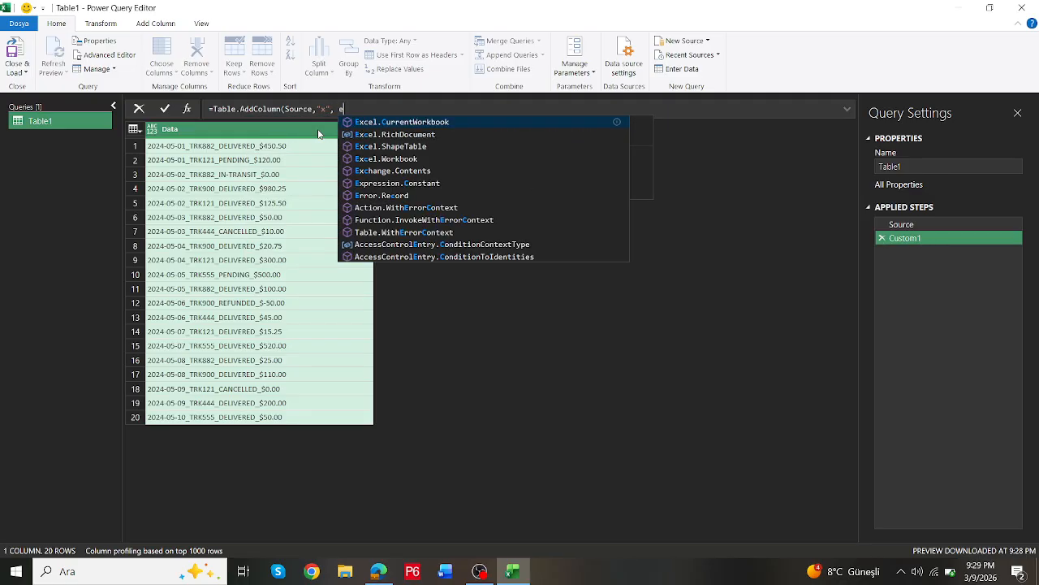
key("BackSpace")
key("BackSpace")
key("BackSpace")
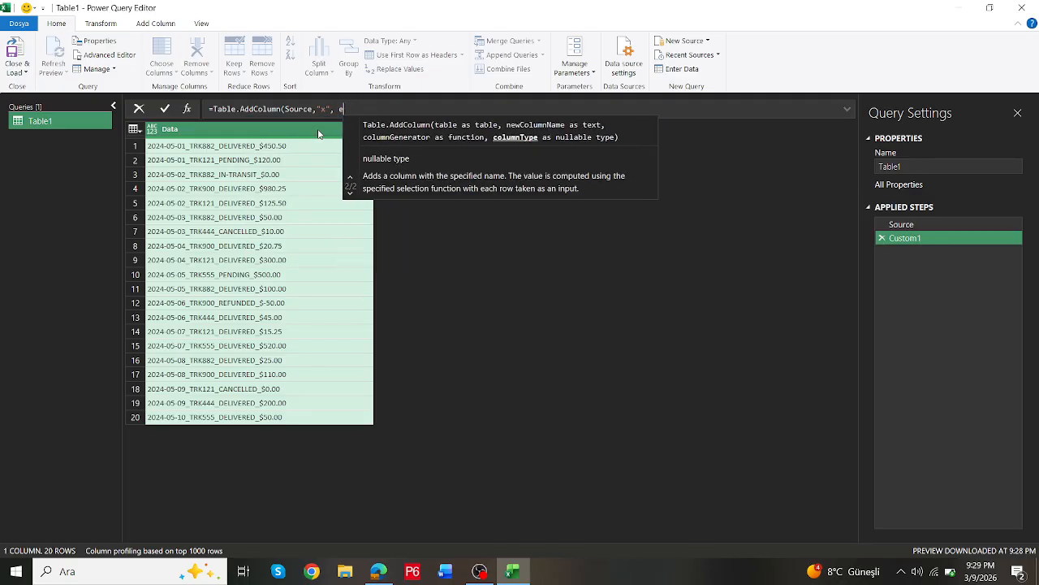
type("ach ")
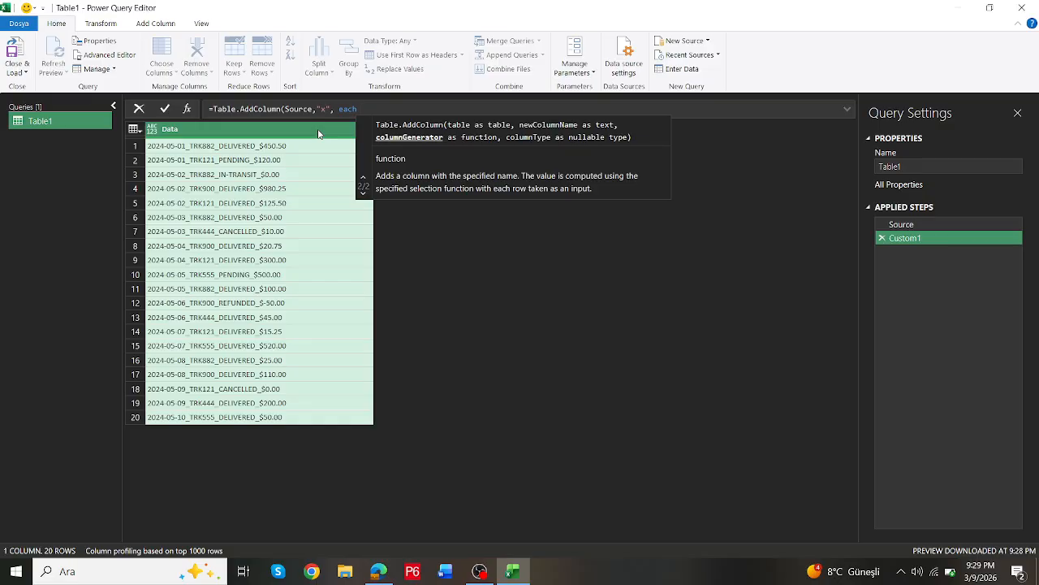
Complete the column x formula with Text.Split([Data], "_"), apply it, and preview the first row's list
type("textspli")
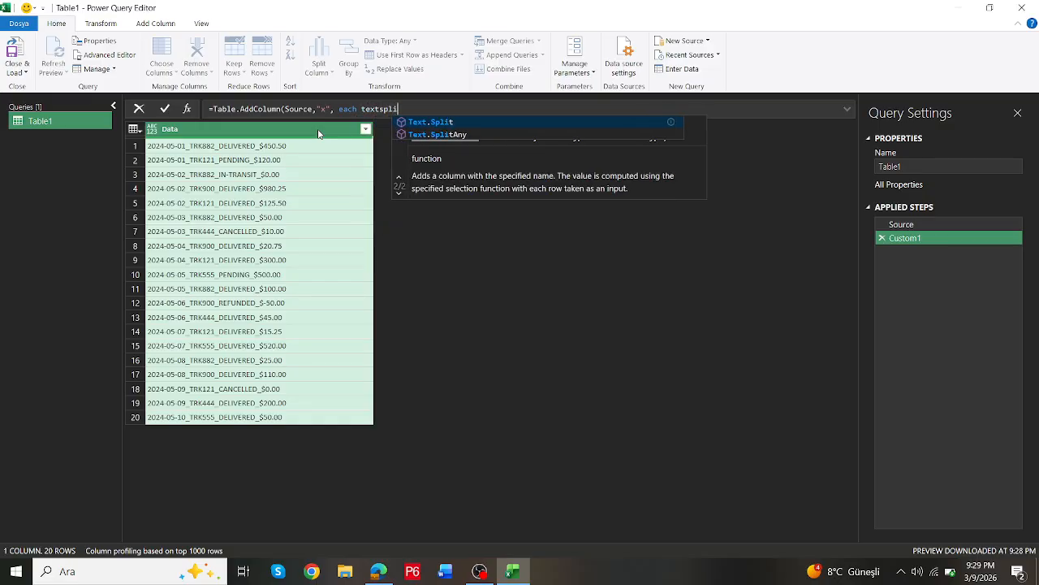
left_click(454, 117)
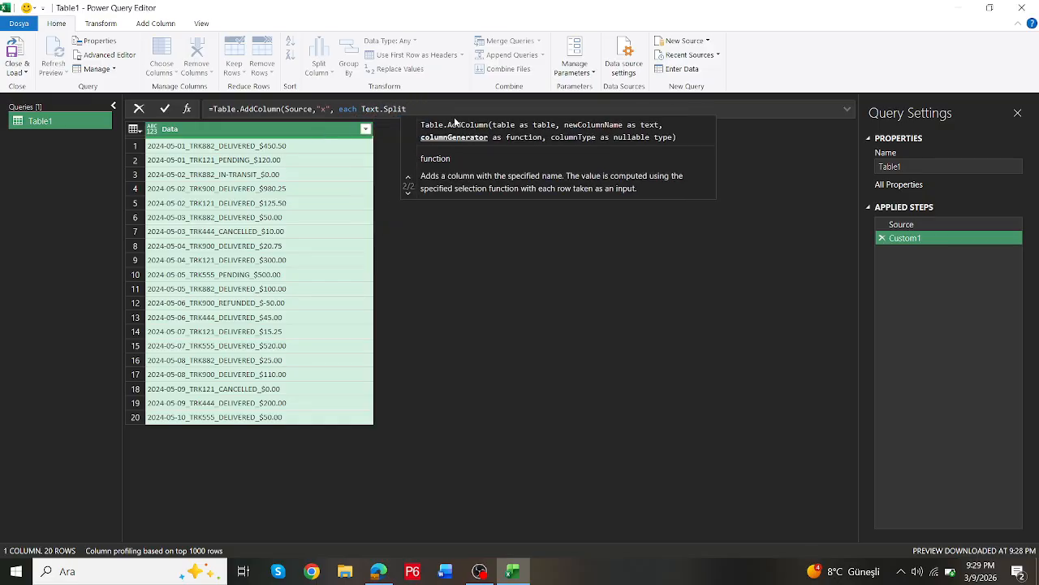
type("(")
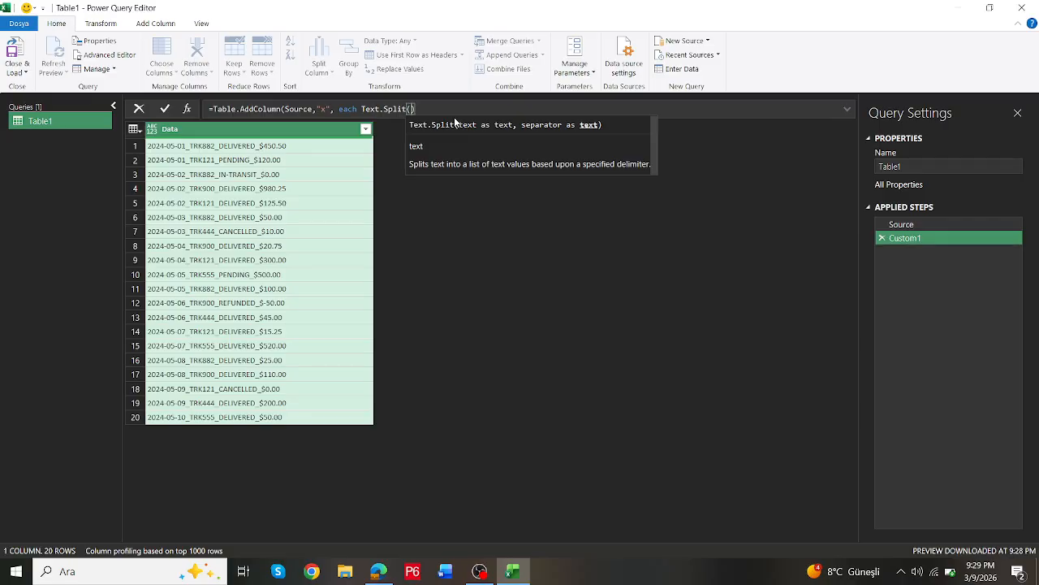
type("[Data]")
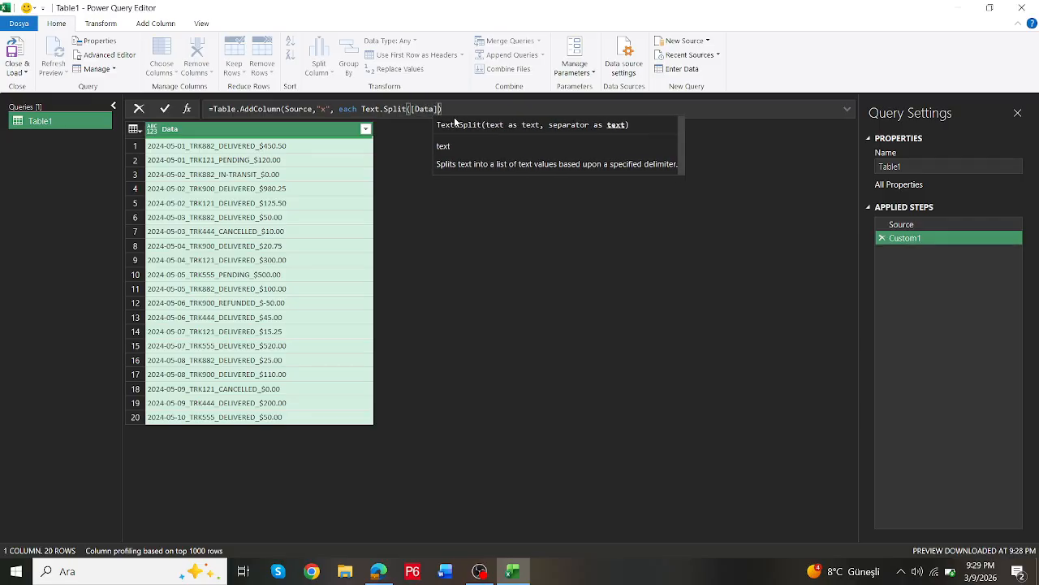
type(", ")
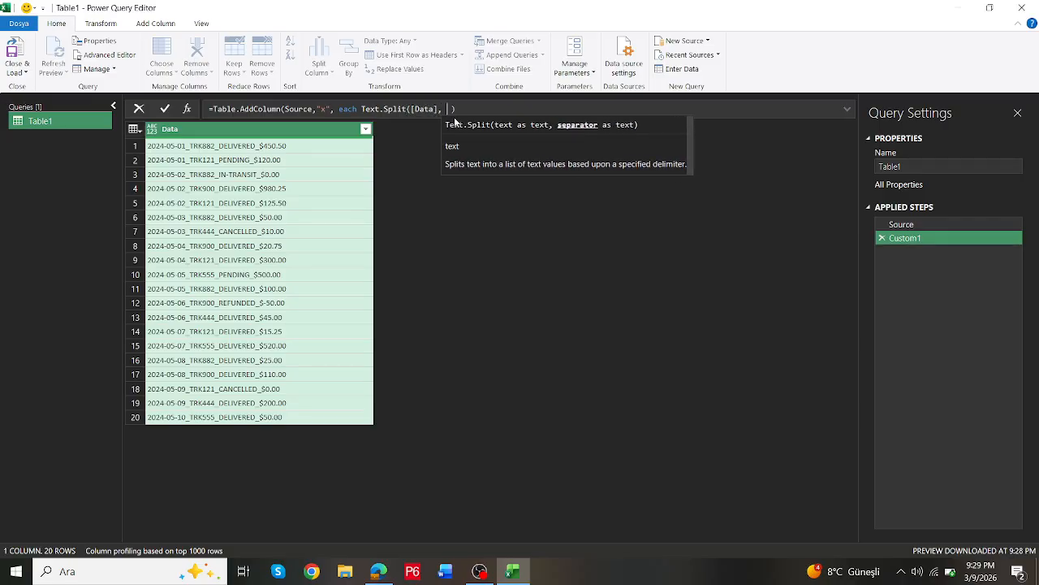
type("\"_")
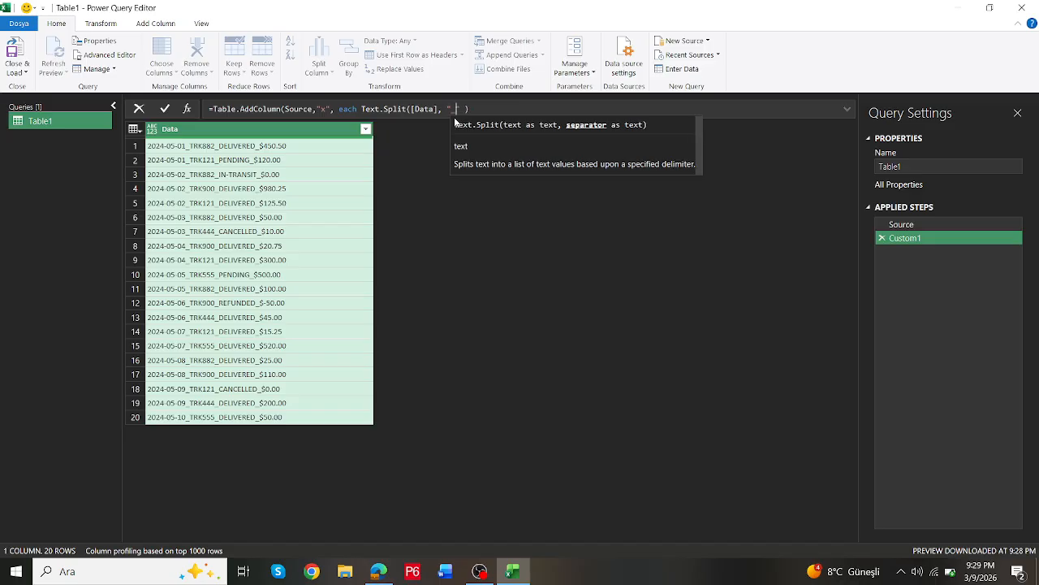
key("Right")
key("Right")
key("Right")
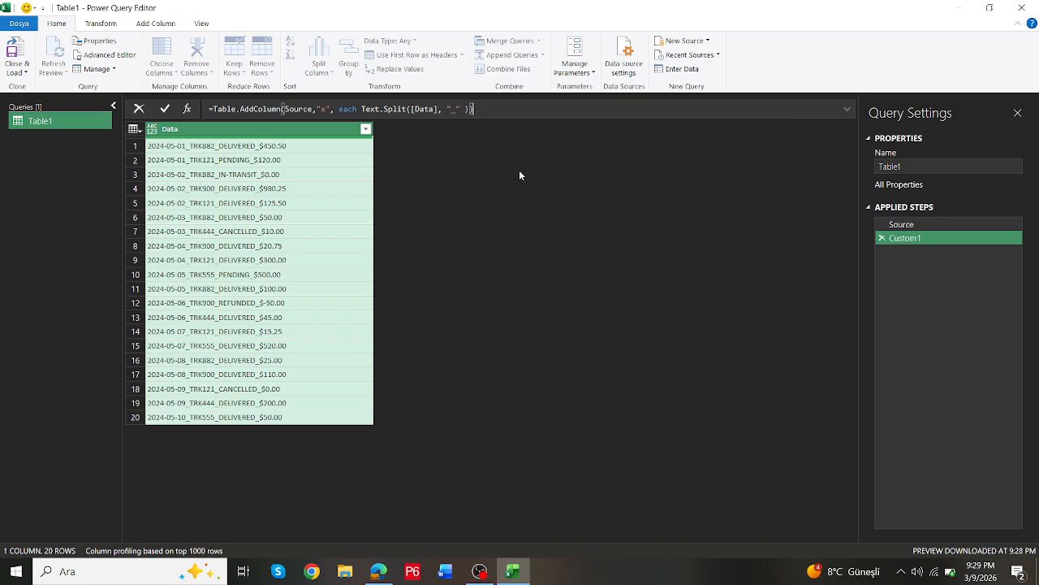
key("Return")
left_click(431, 149)
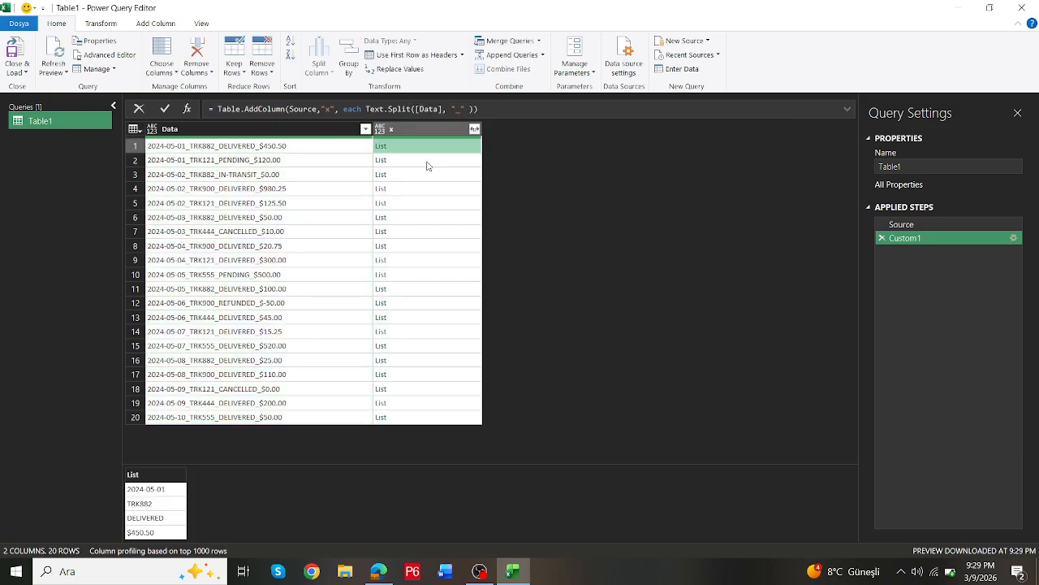
Preview the split lists in several rows of column x and rename the Custom1 step to a
left_click(426, 162)
left_click(425, 174)
left_click(422, 188)
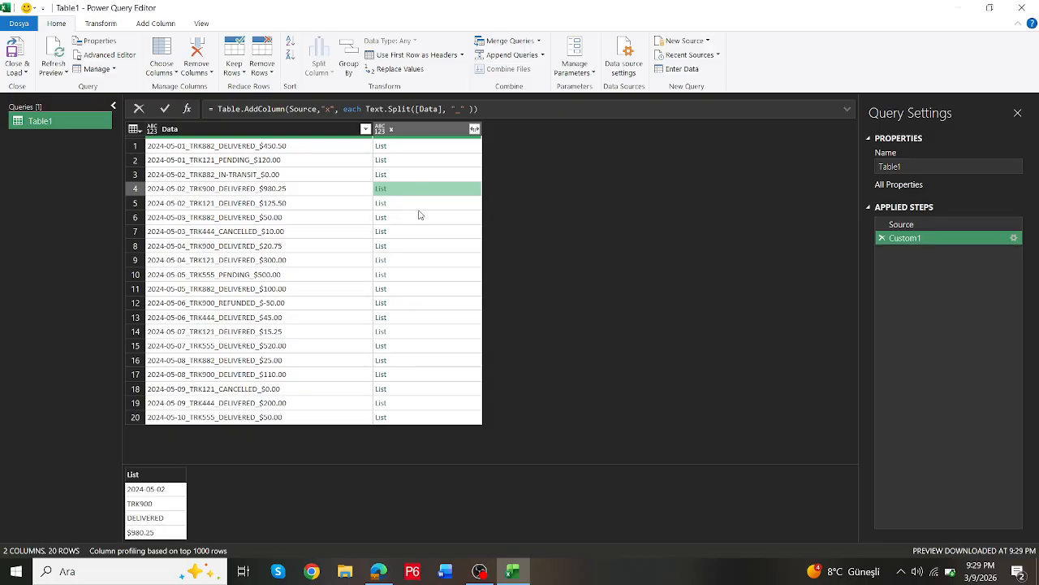
left_click(420, 217)
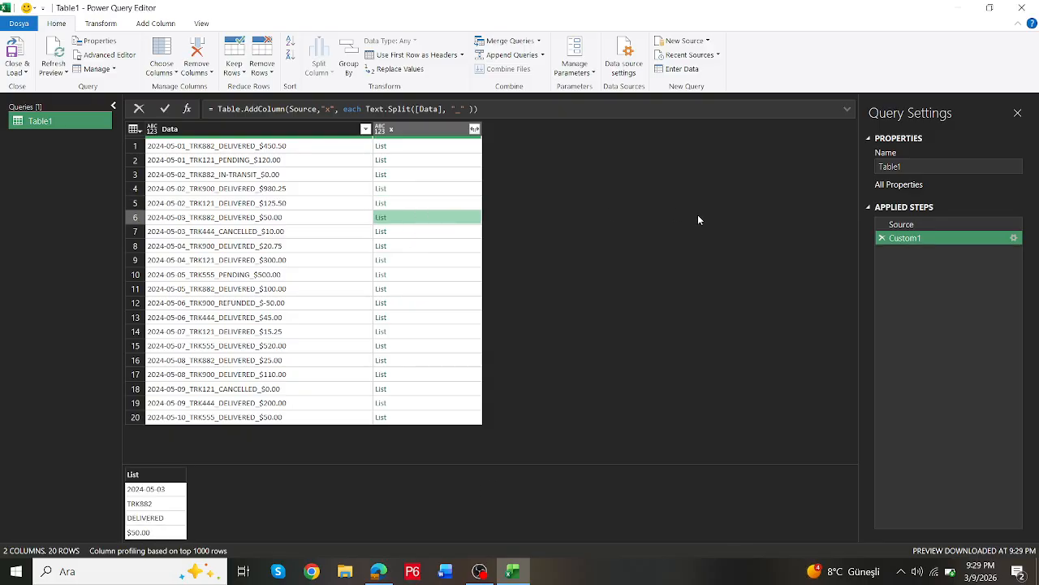
right_click(899, 248)
left_click(916, 244)
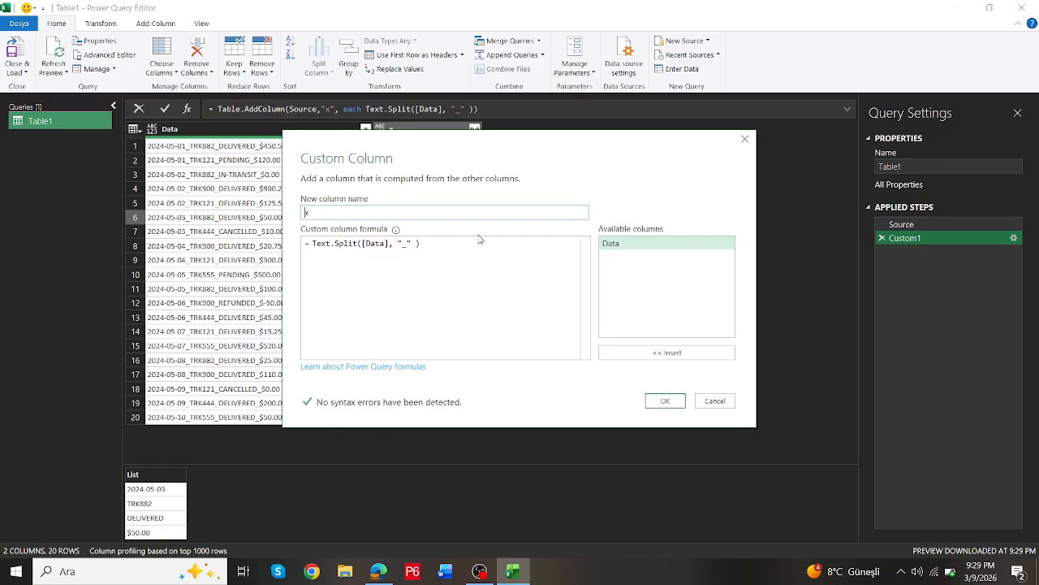
left_click(745, 139)
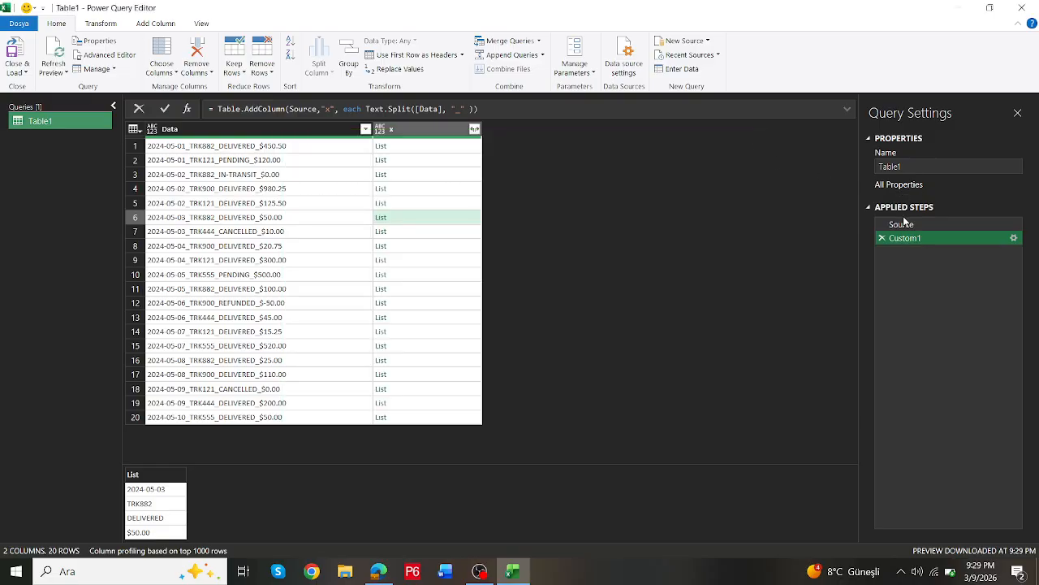
right_click(915, 237)
left_click(943, 257)
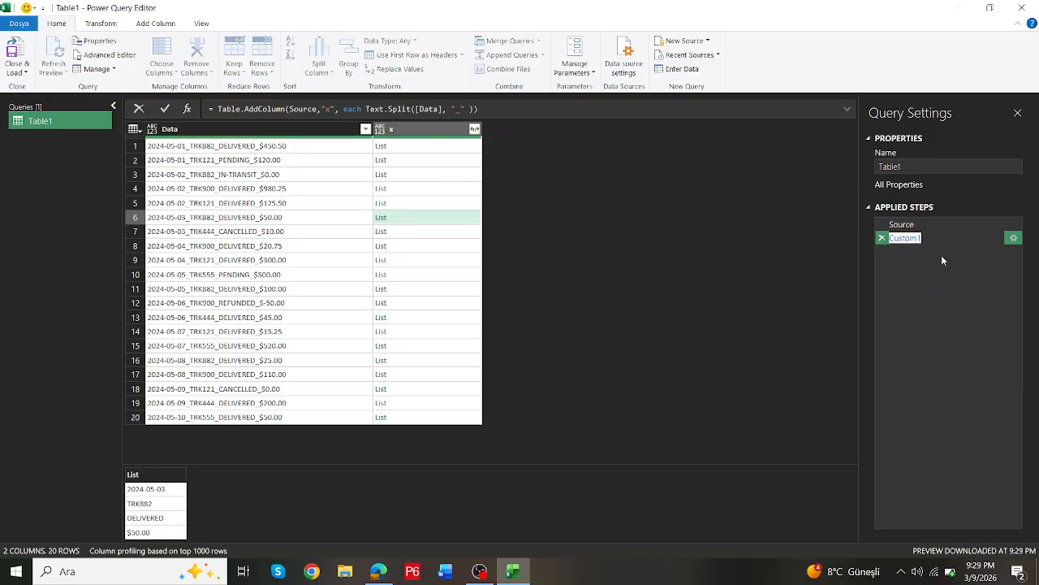
key("Return")
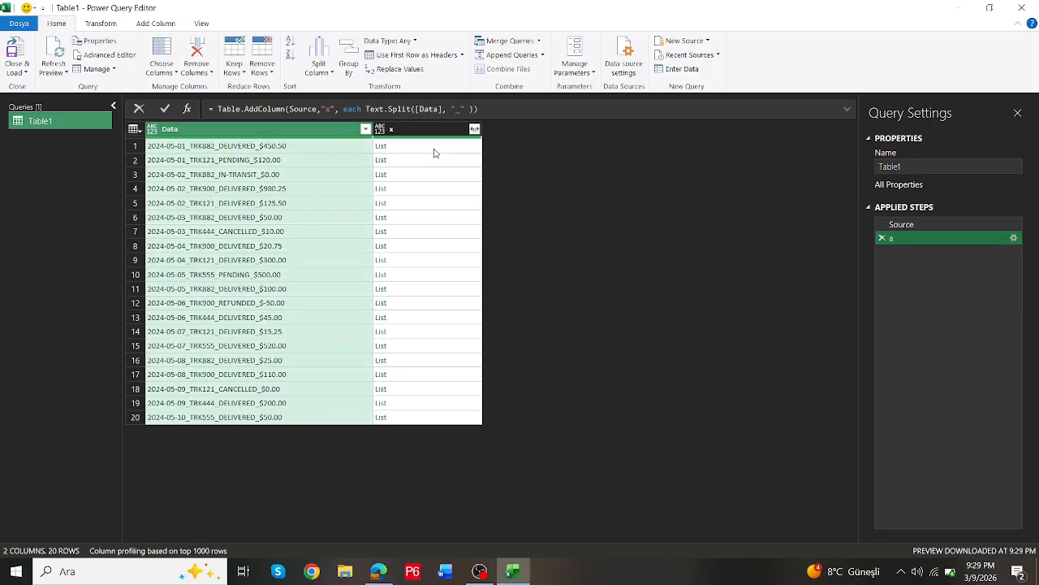
Try keeping only column x in a step renamed b, preview one list, and delete that step
left_click(424, 132)
right_click(424, 135)
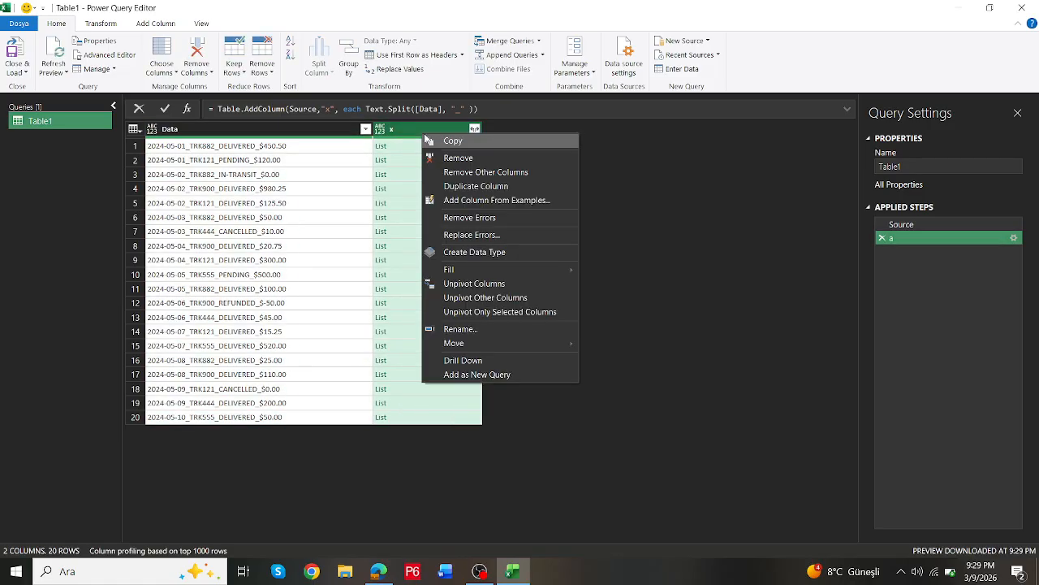
left_click(457, 172)
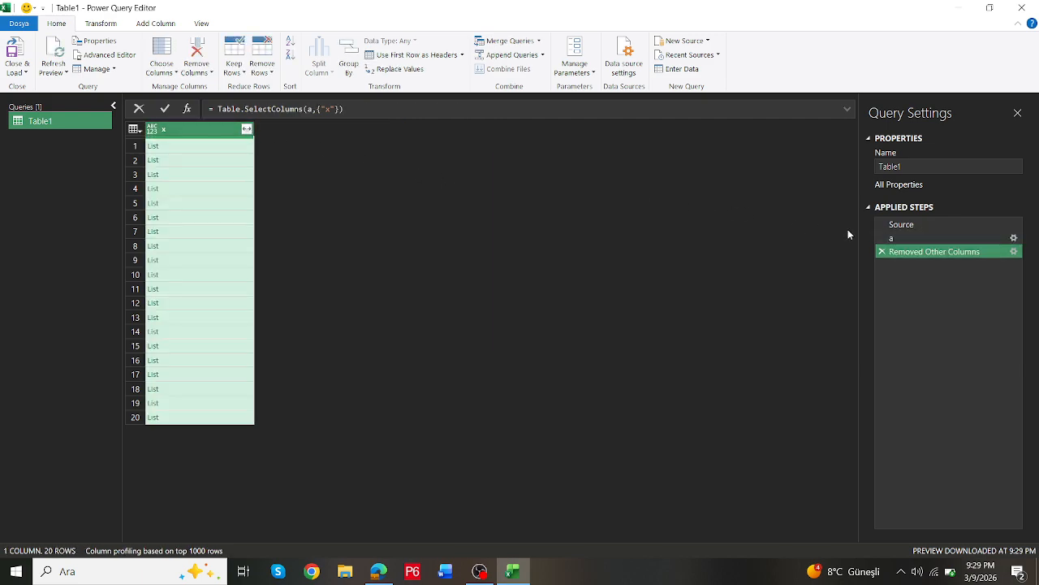
right_click(899, 252)
left_click(929, 273)
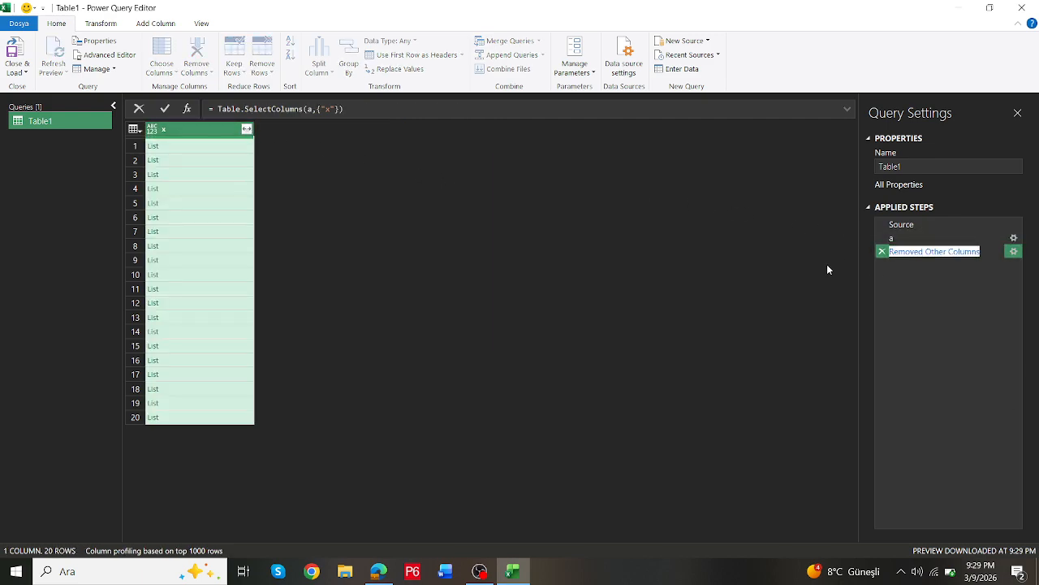
type("b")
key("Return")
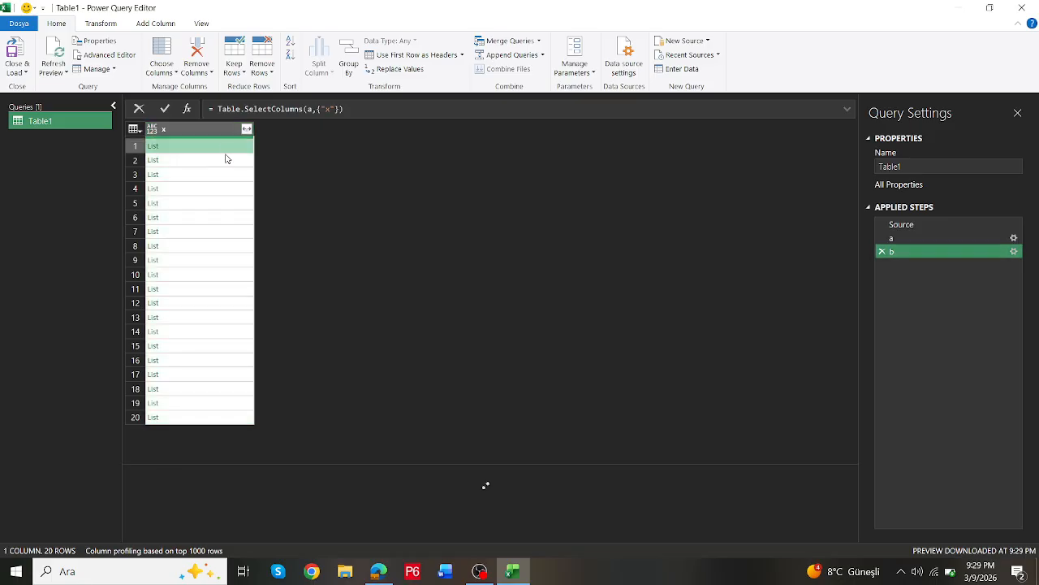
left_click(227, 190)
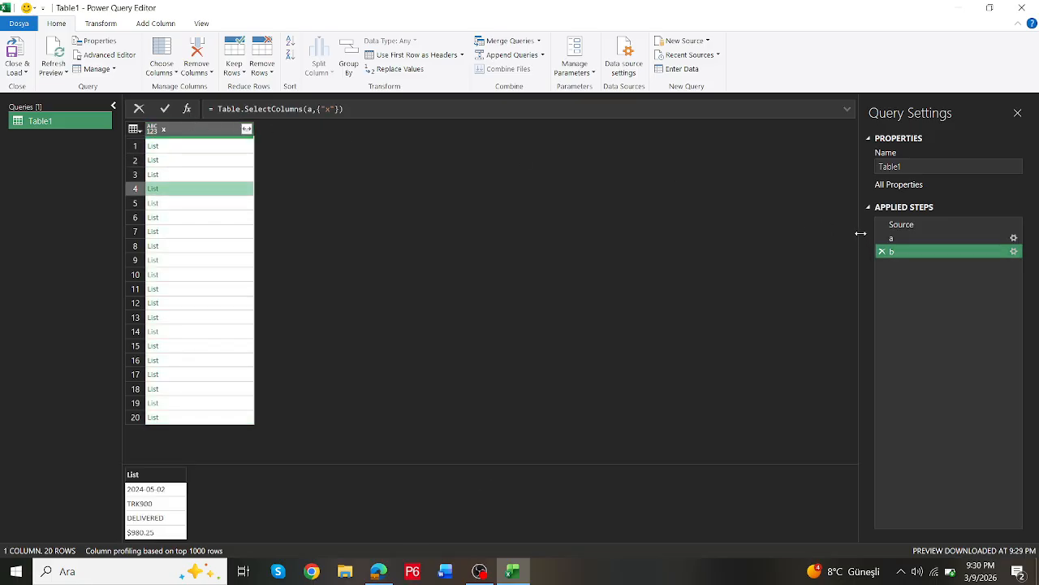
left_click(895, 242)
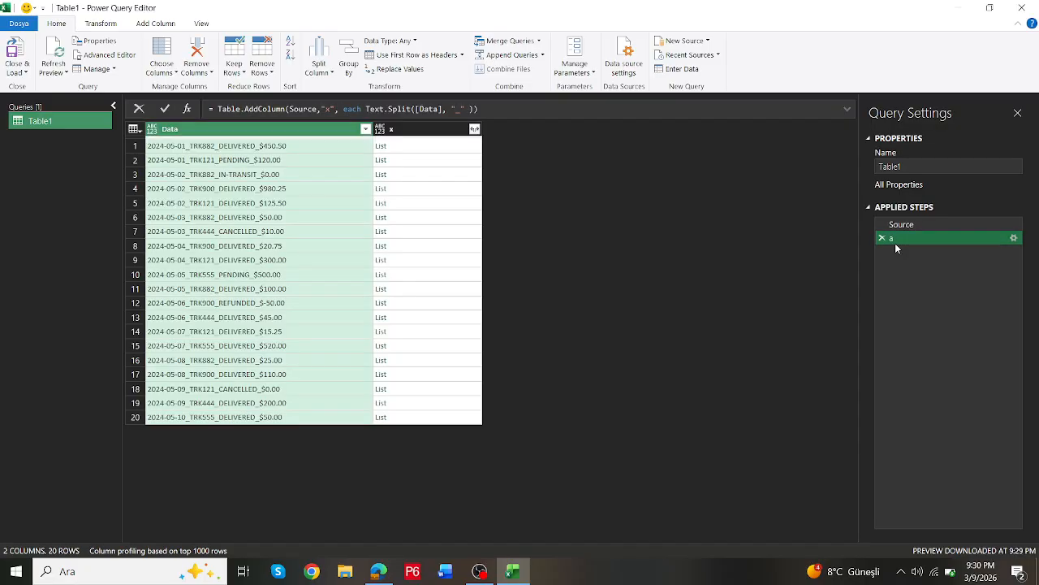
Append [x] to step a's Table.AddColumn formula so it returns only the column of lists
left_click(505, 110)
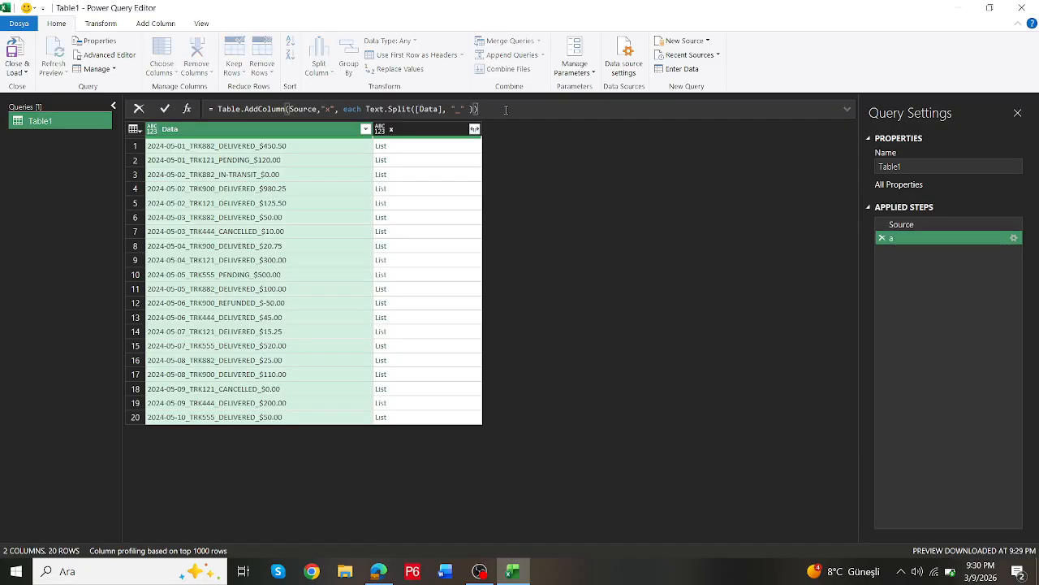
type("[]x")
key("Return")
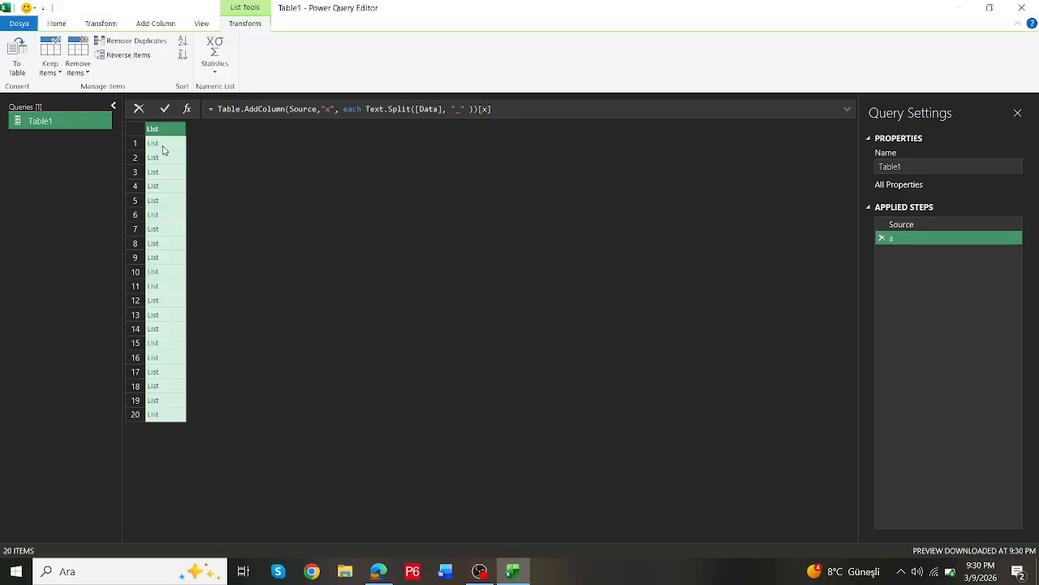
Add a custom step with the formula Table.FromRows(a) and rename it b
left_click(187, 108)
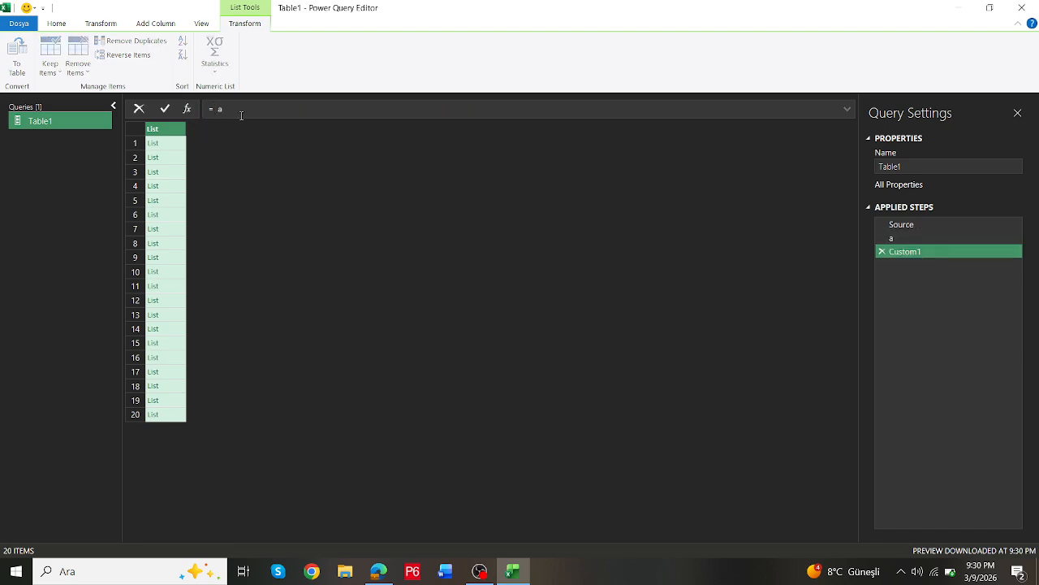
type("tablefr")
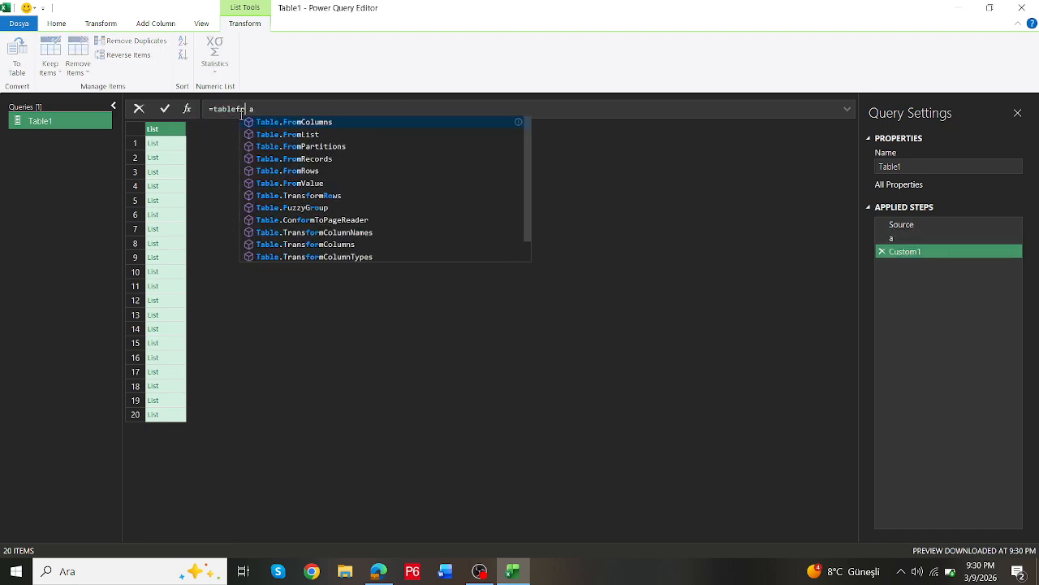
type("om")
left_click(325, 171)
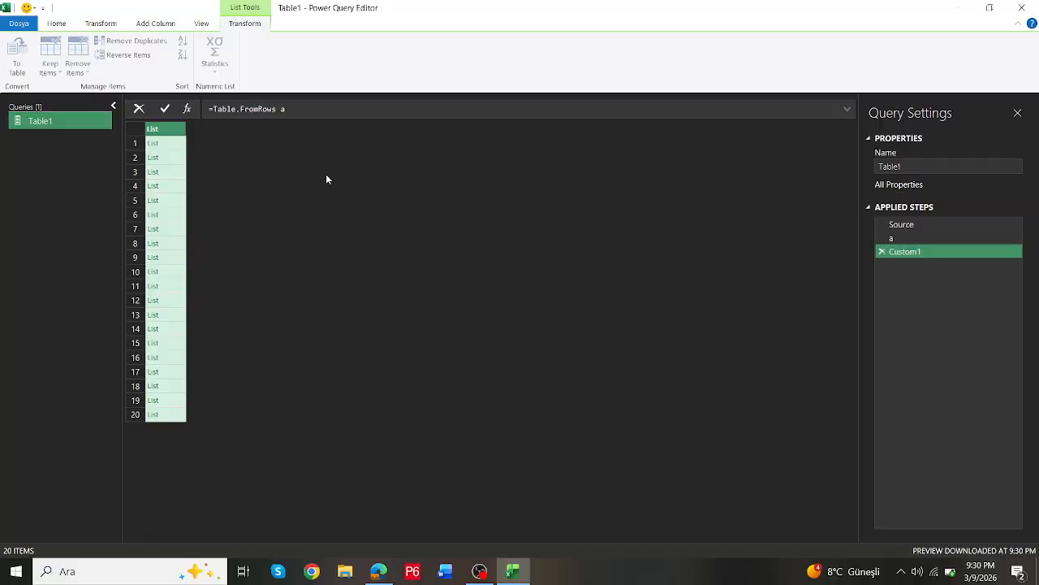
type("(a)")
key("Return")
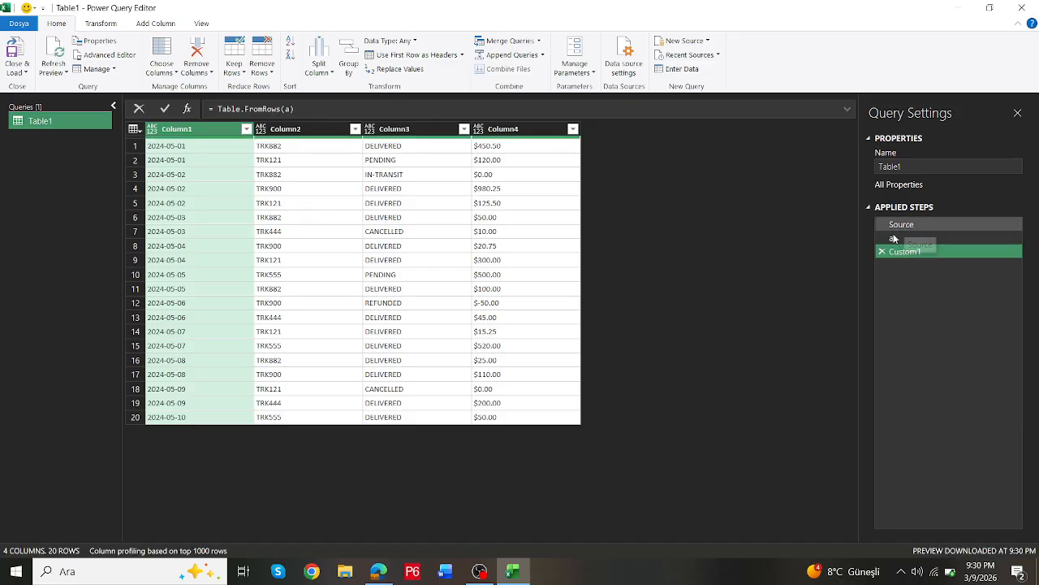
right_click(903, 252)
left_click(920, 279)
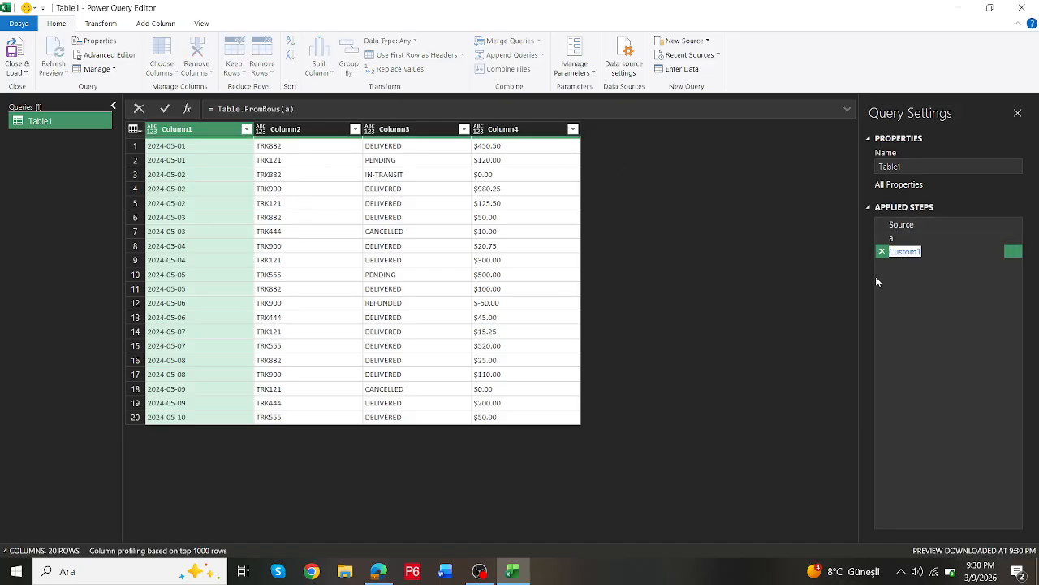
key("Return")
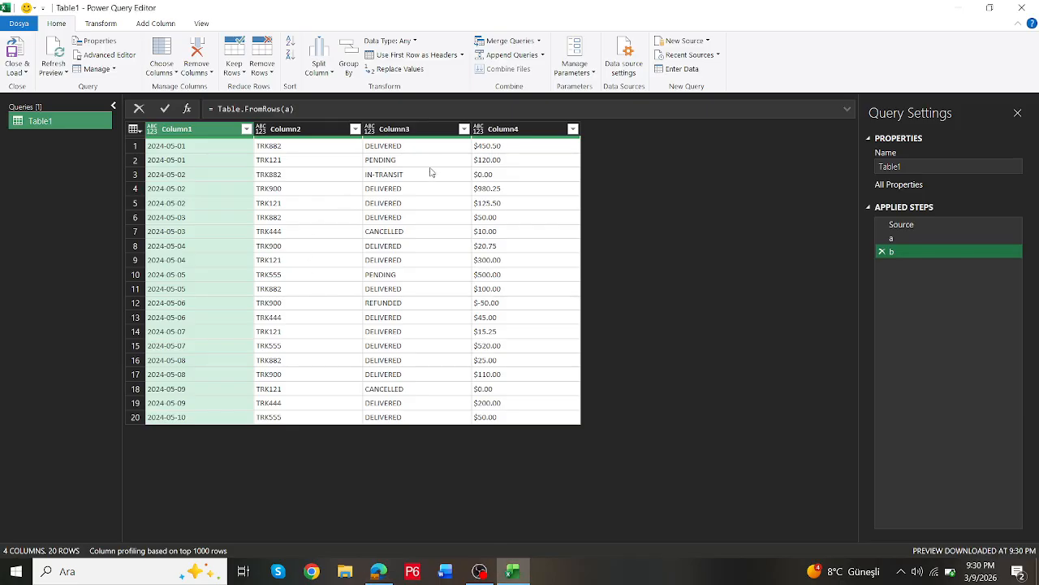
Filter Column3 to show only DELIVERED and rename the filter step to c
left_click(464, 128)
left_click(297, 270)
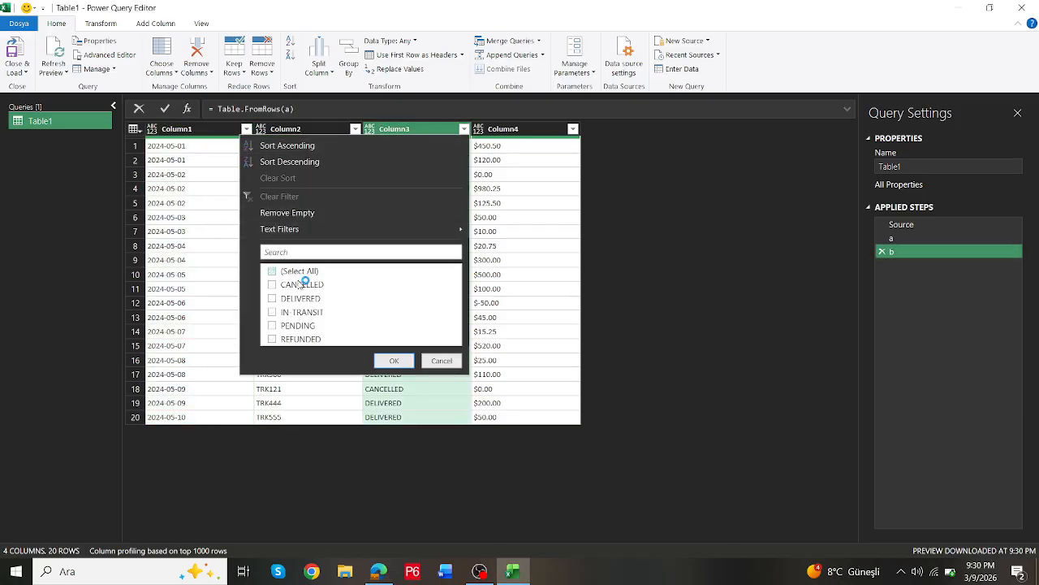
left_click(302, 298)
left_click(394, 360)
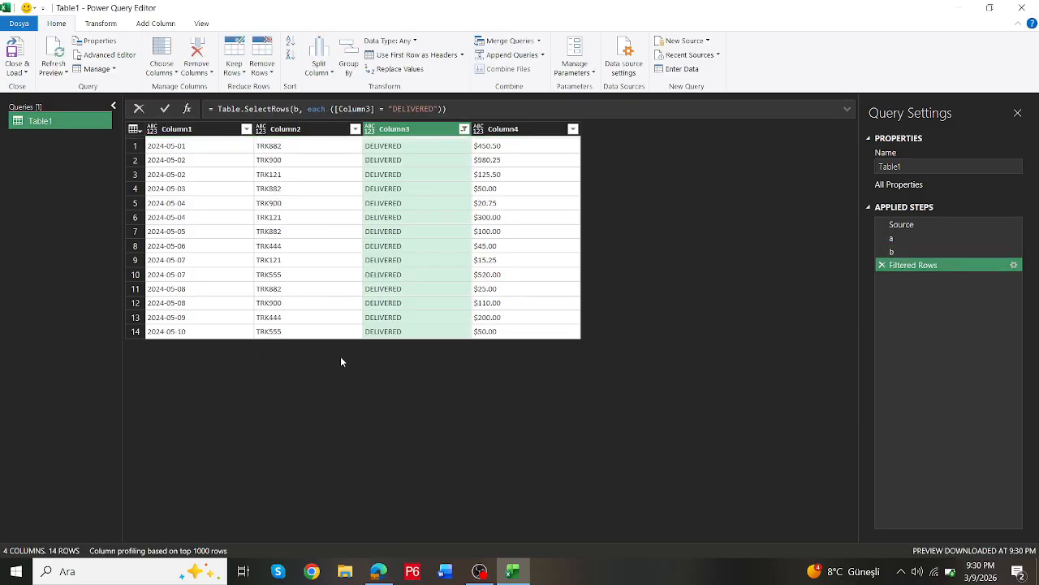
right_click(893, 265)
left_click(917, 283)
type("c")
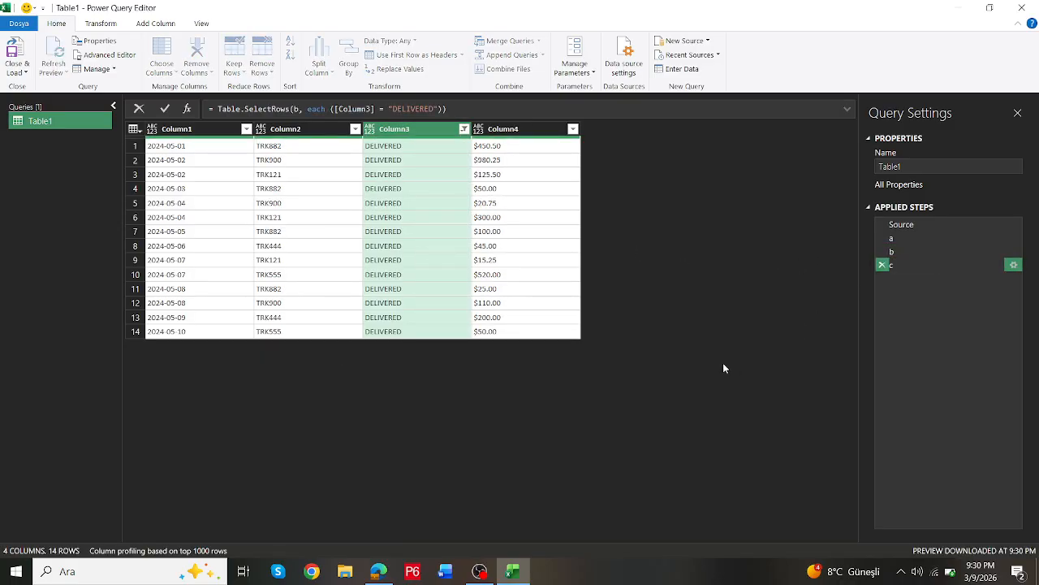
key("Return")
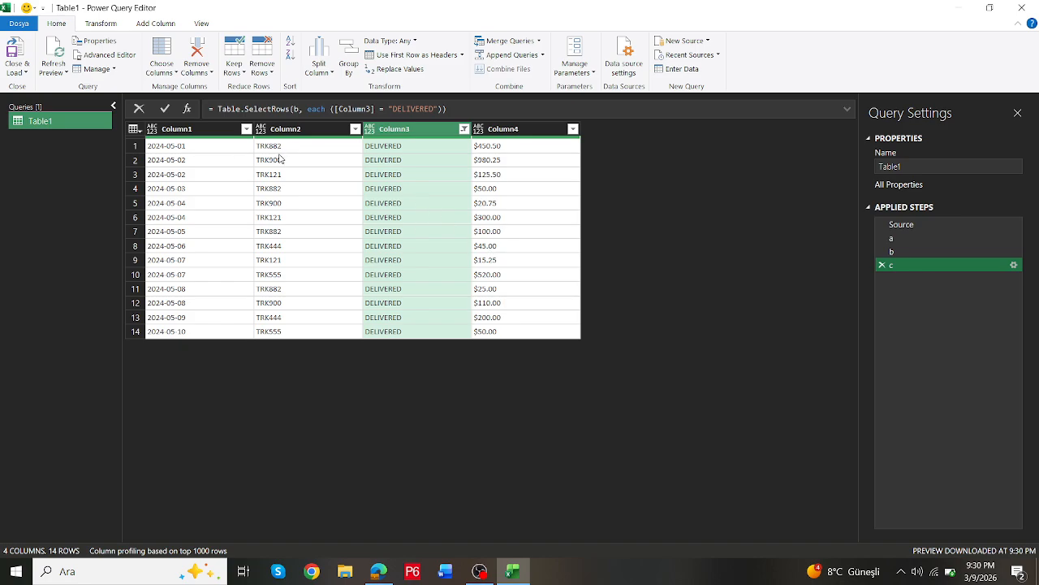
Set Column4's data type to Currency and Column1's to Date, in a step renamed d
left_click(480, 132)
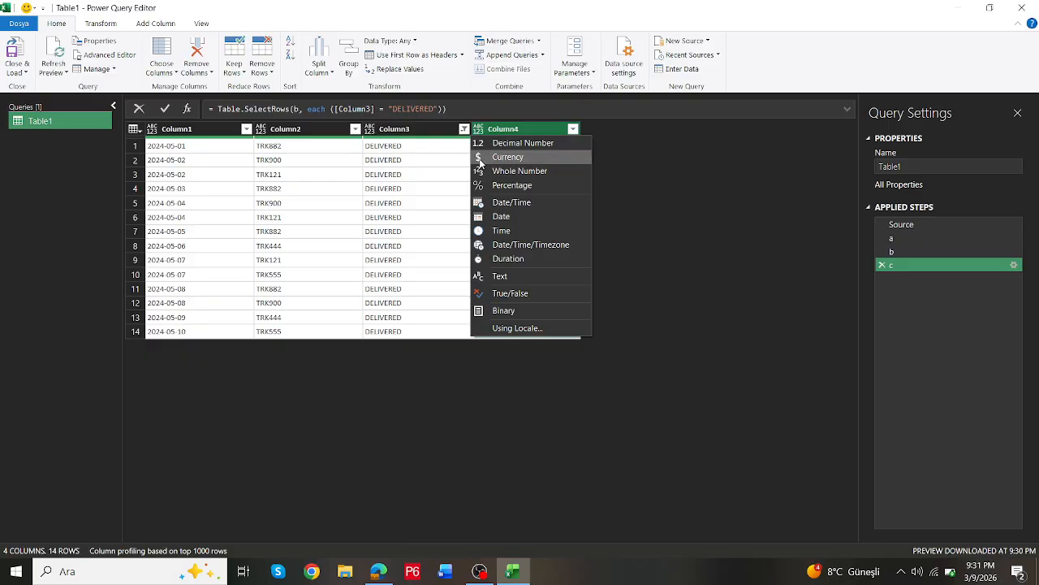
left_click(485, 157)
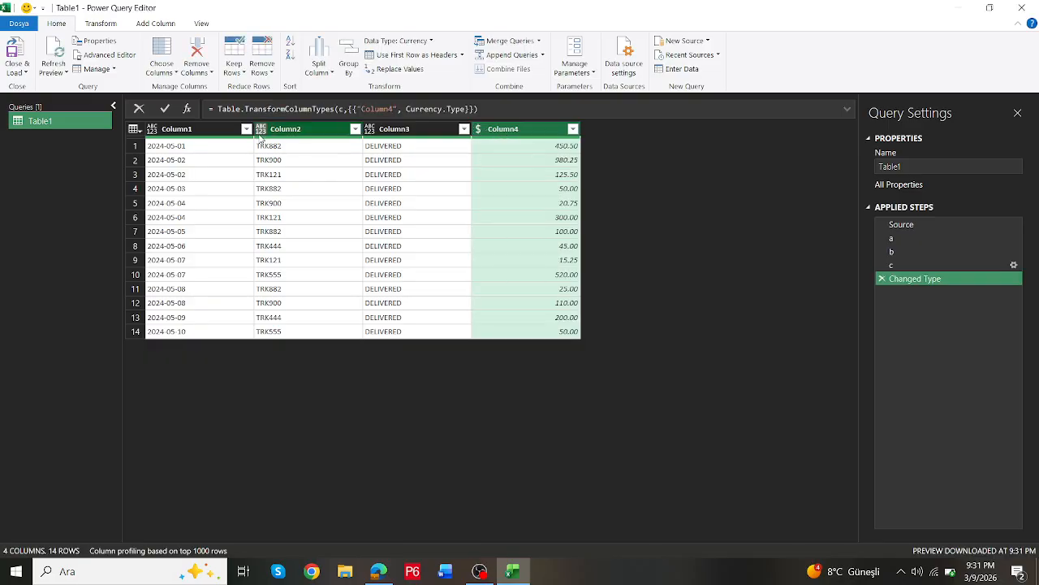
left_click(152, 130)
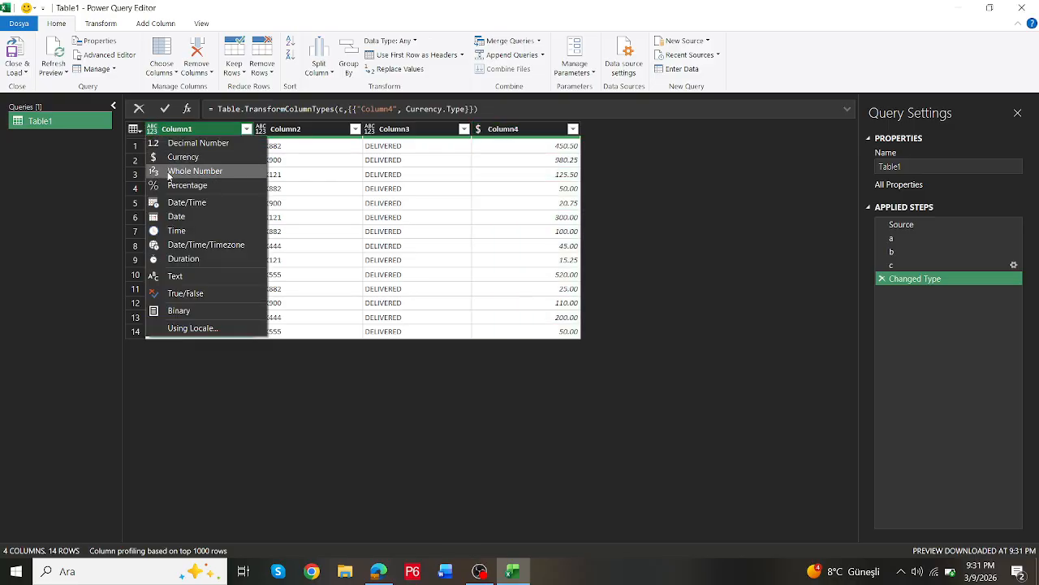
left_click(173, 216)
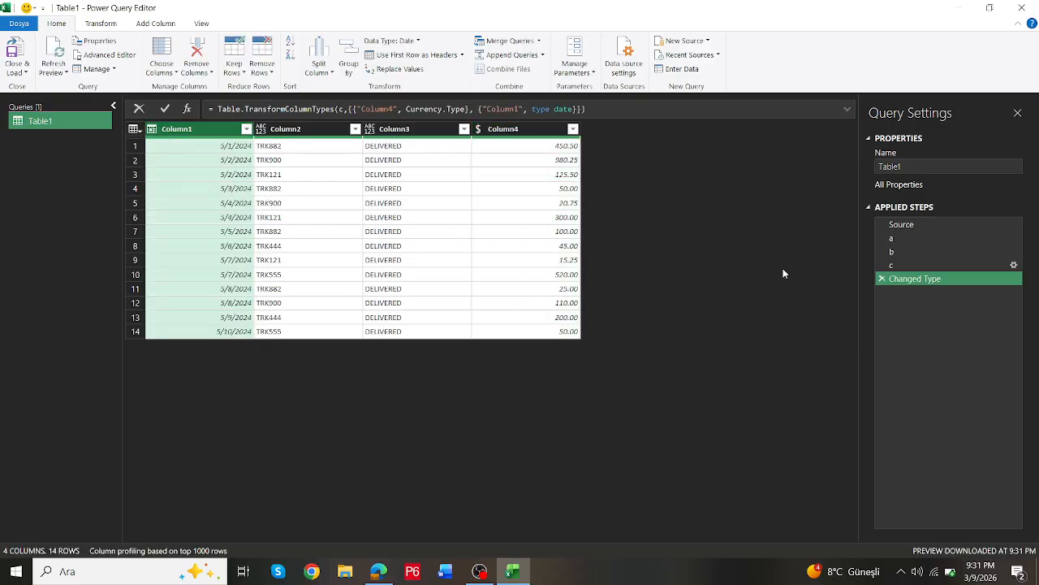
right_click(900, 278)
left_click(921, 302)
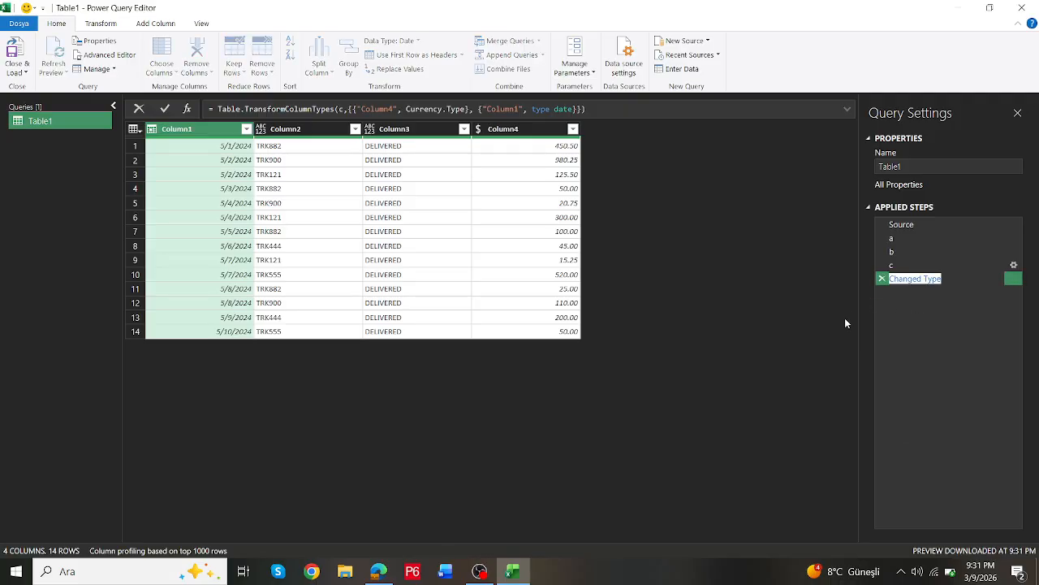
type("d")
key("Return")
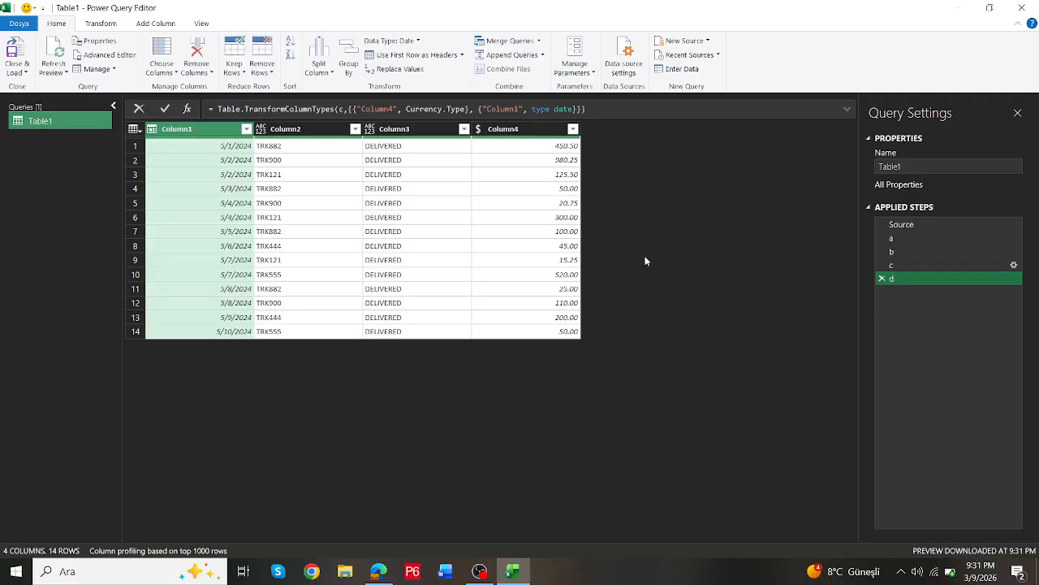
Group the rows by Column2 with an All Rows aggregation in a new column named all
left_click(295, 132)
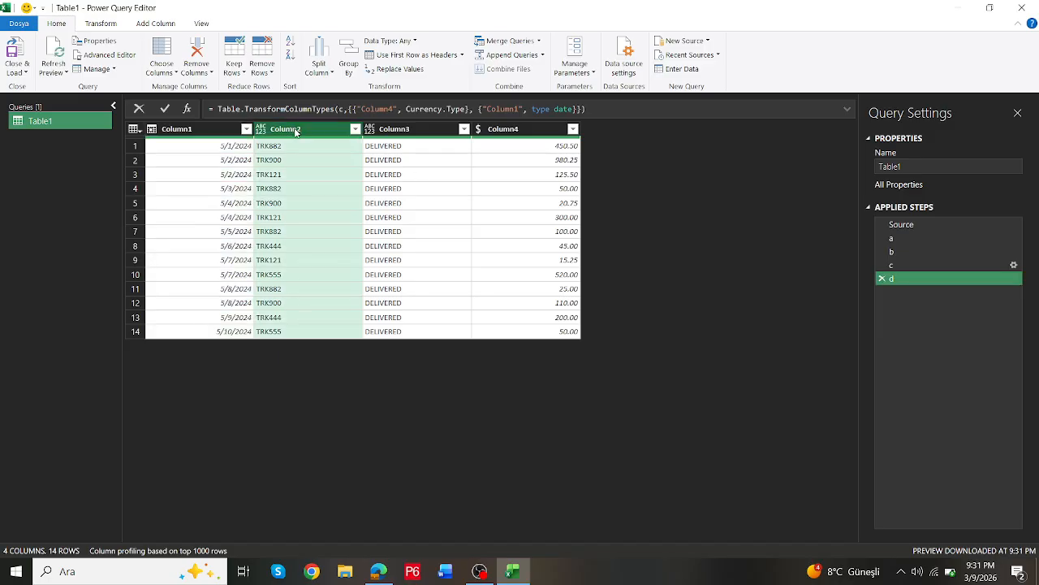
left_click(350, 70)
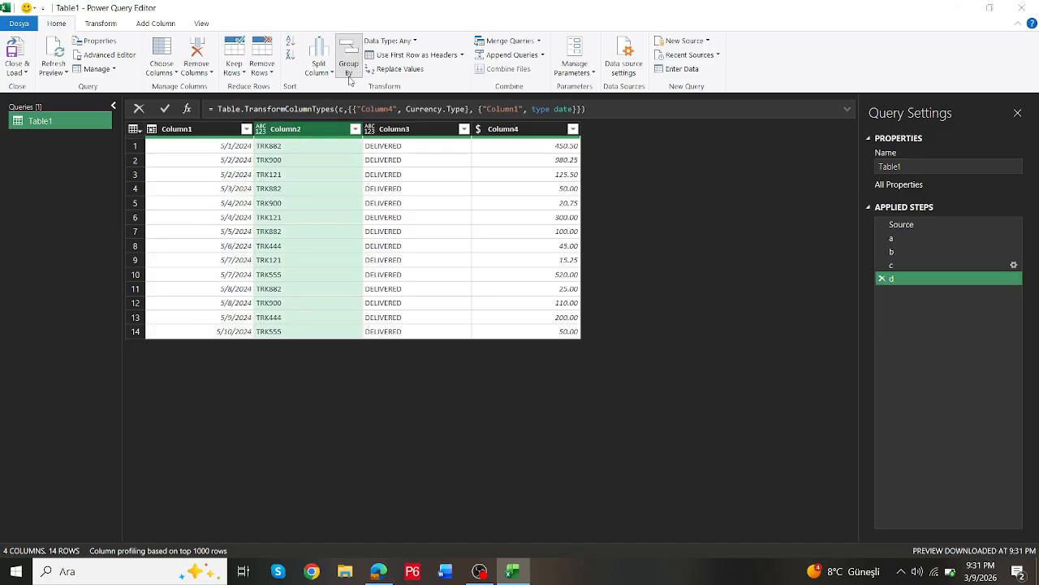
left_click_drag(357, 186, 524, 203)
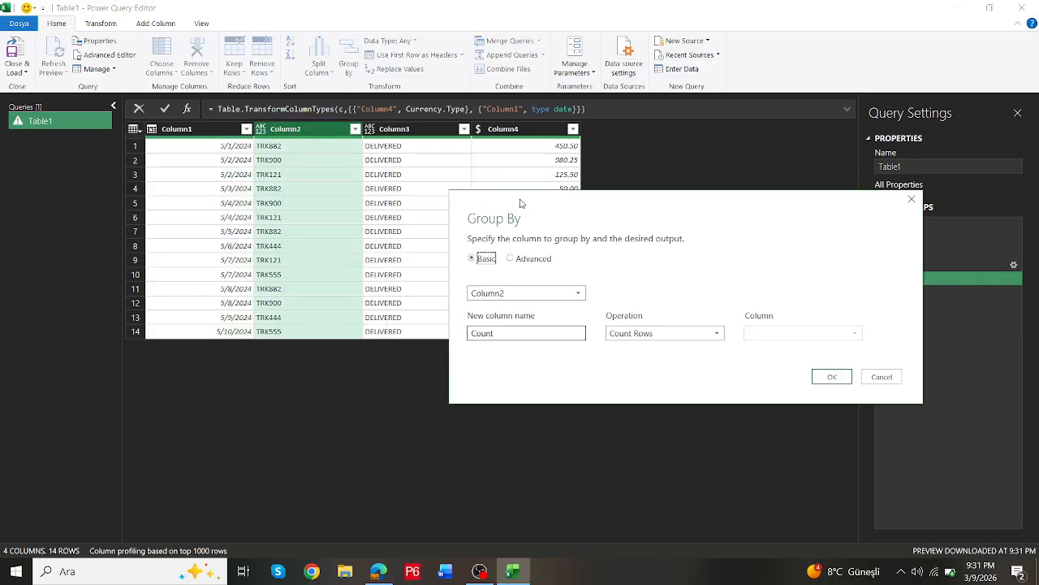
double_click(469, 333)
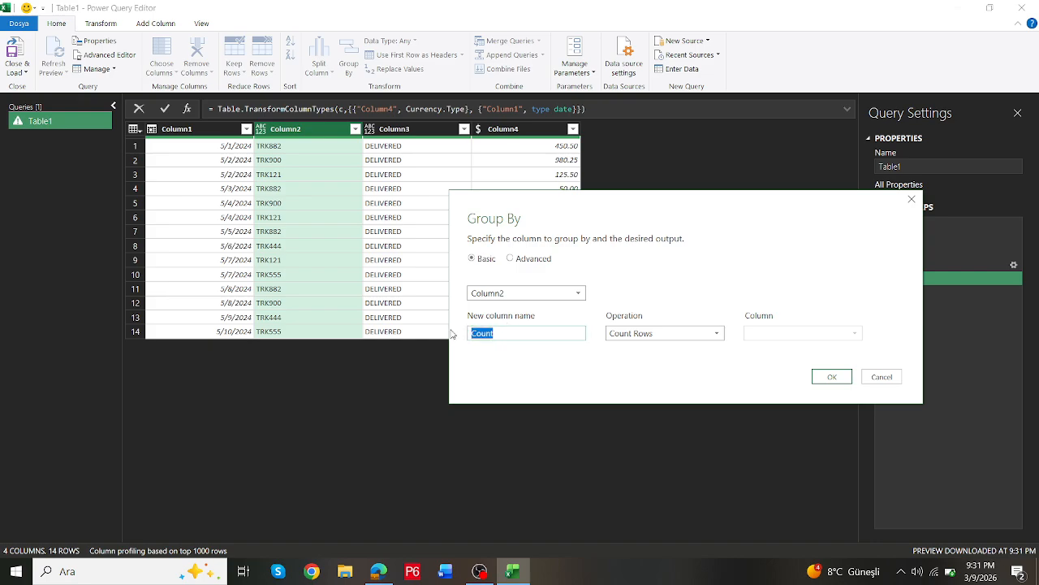
type("all")
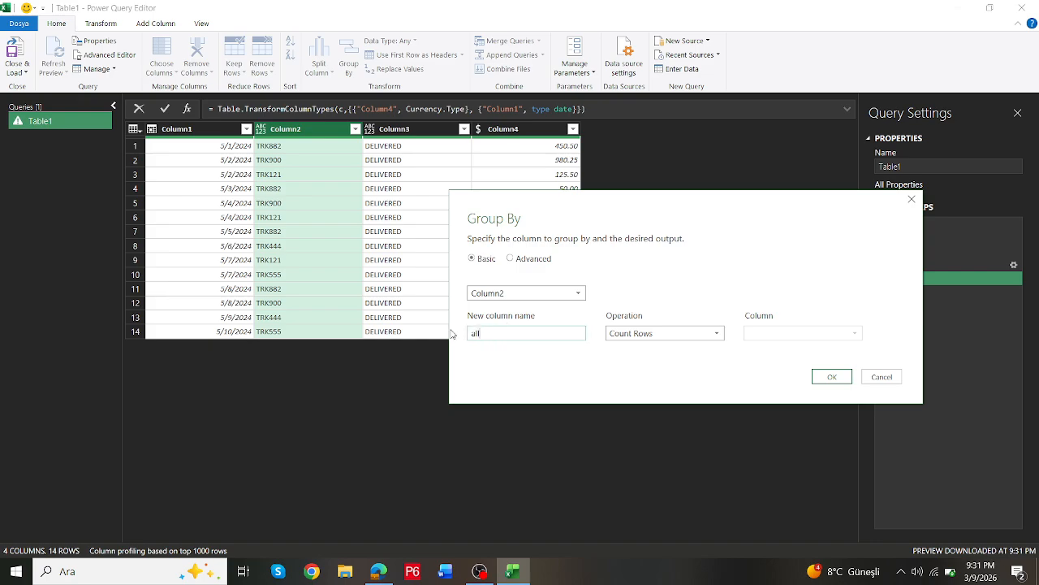
left_click(655, 336)
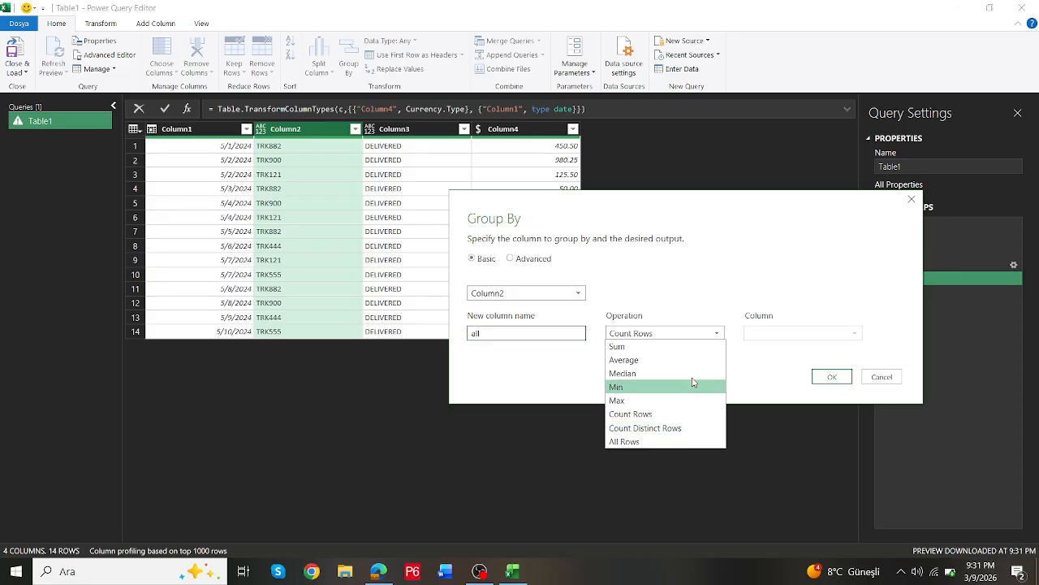
left_click(636, 441)
left_click(828, 378)
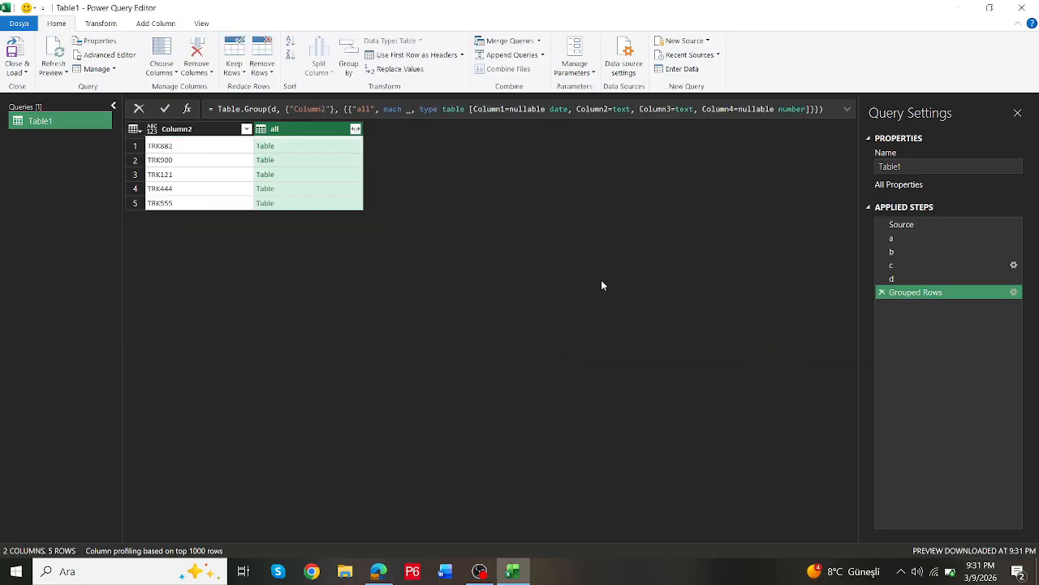
Preview the nested tables of the first four trucks and rename the grouping step to e
left_click(340, 146)
left_click(341, 160)
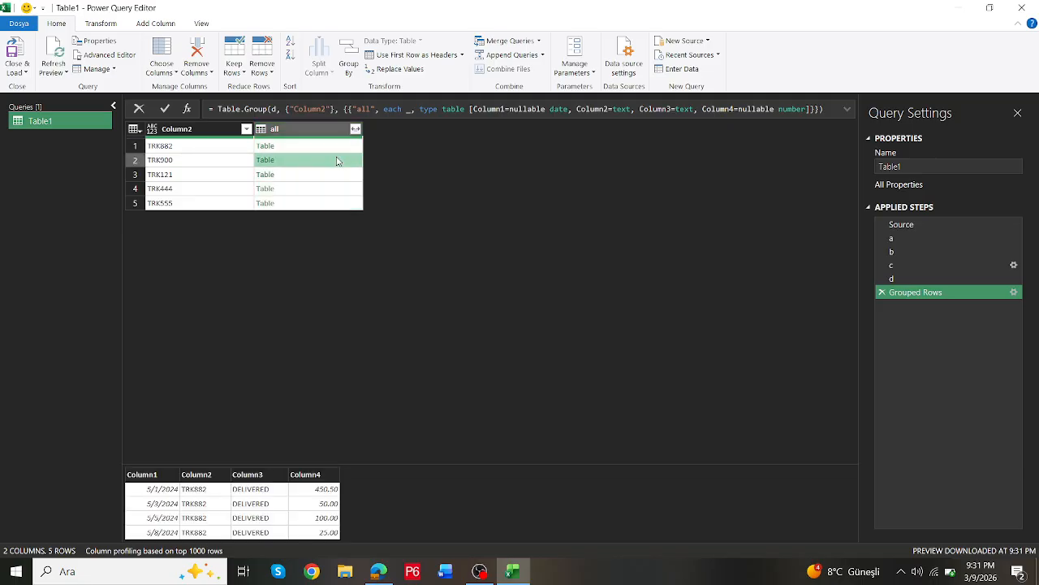
left_click(332, 174)
left_click(331, 189)
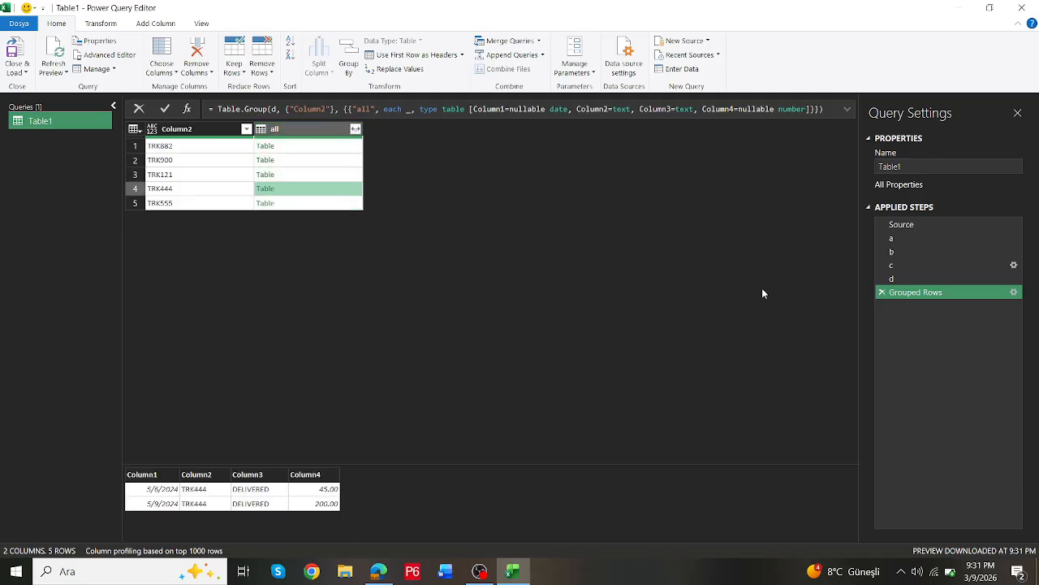
right_click(908, 302)
left_click(935, 314)
type("e")
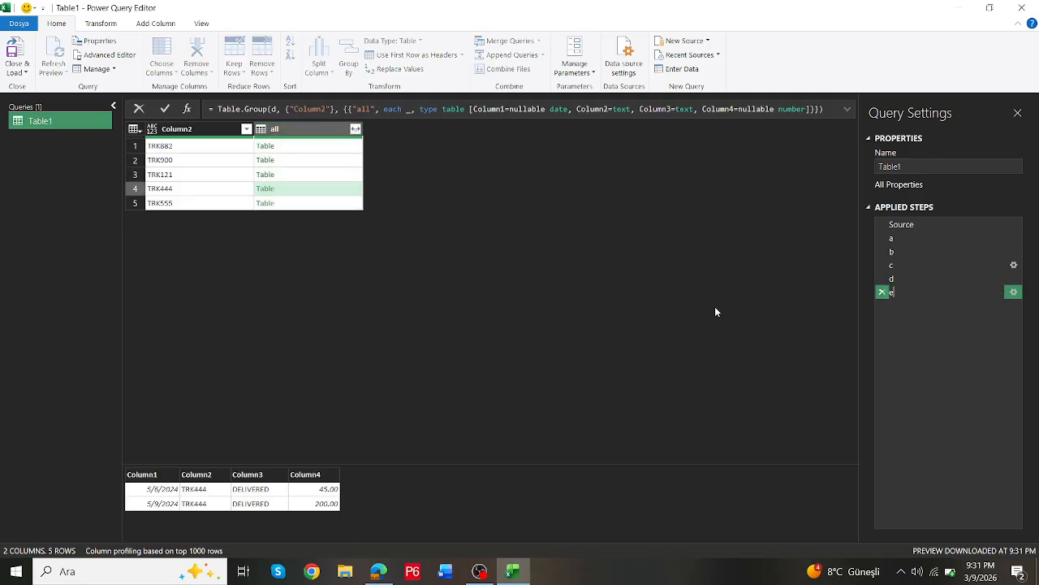
key("Return")
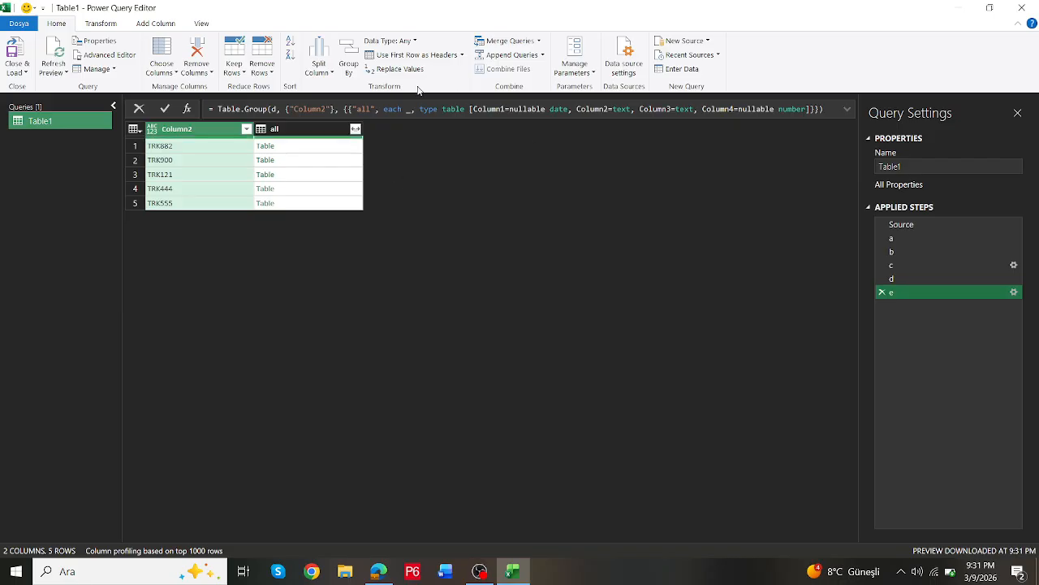
Remove the type table definition from step e's Table.Group formula, leaving the aggregation as {"all", each _}, and preview the nested tables
left_click_drag(413, 110, 444, 119)
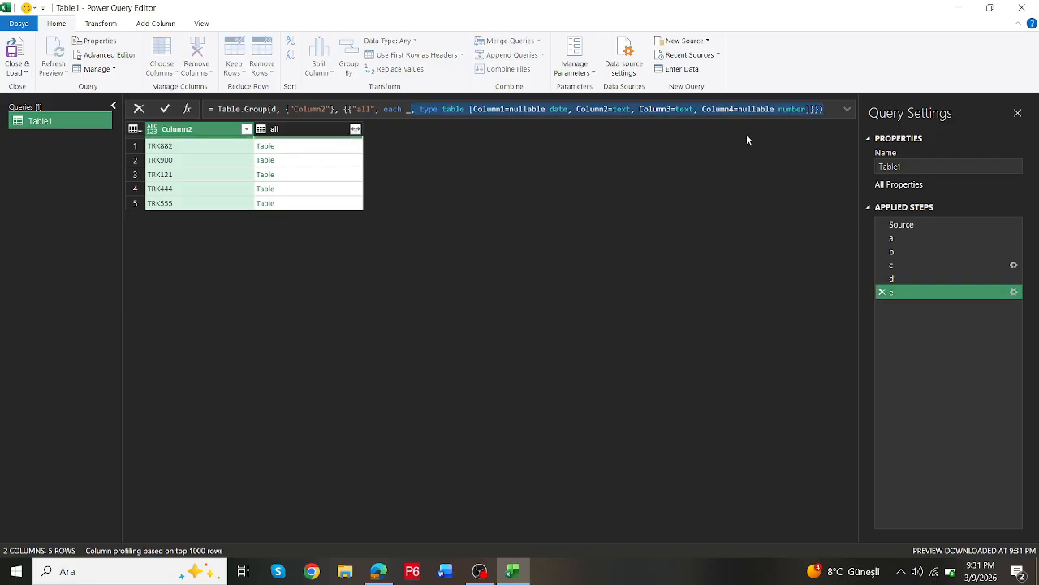
key("shift+Left")
key("shift+Left")
key("shift+Left")
key("BackSpace")
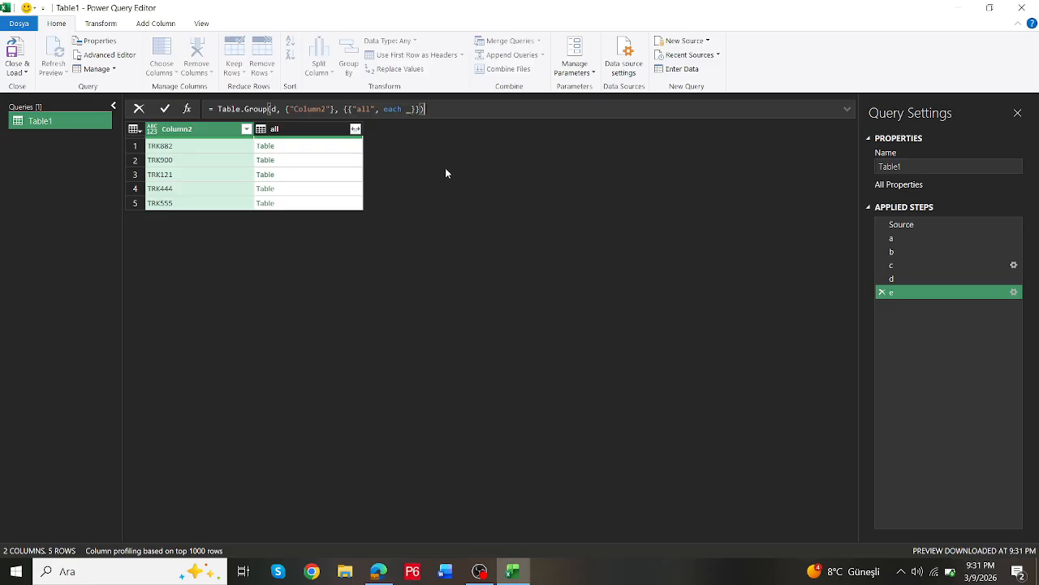
key("Return")
left_click(330, 149)
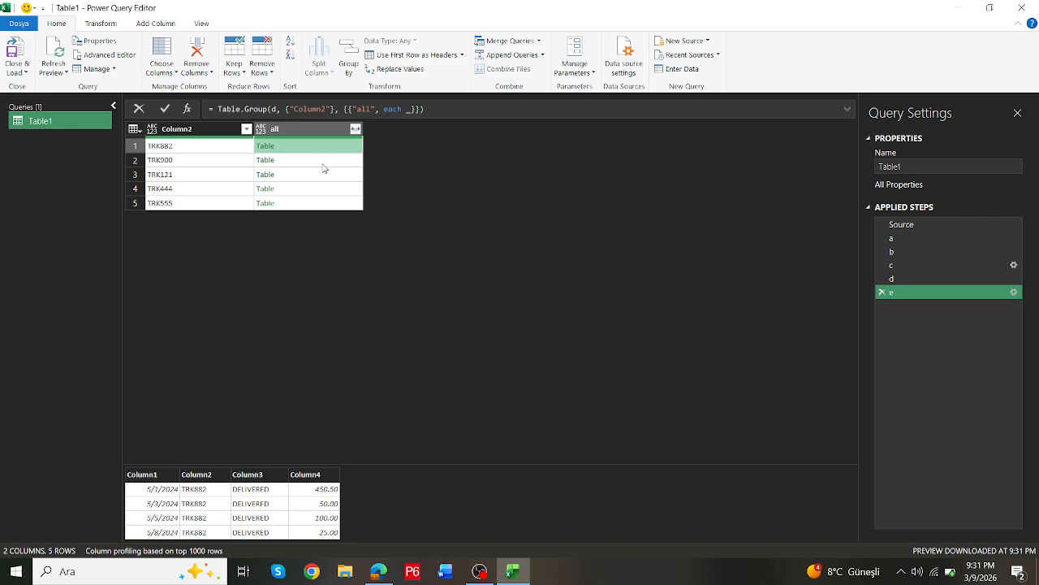
left_click(324, 163)
Wrap the underscore in step e's aggregation in a record that returns its x field: each [x=_][x]
left_click(410, 108)
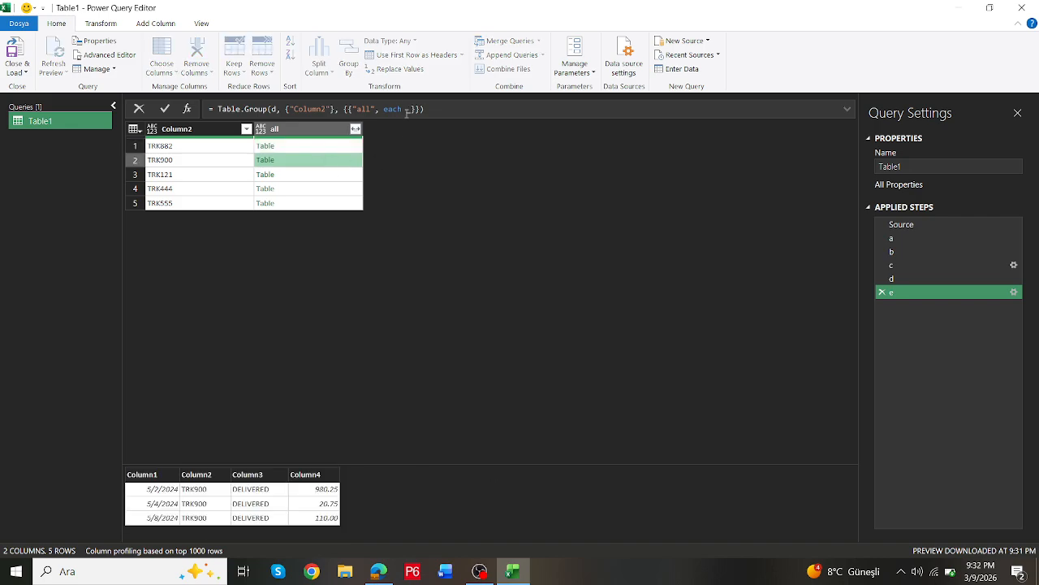
type("[x=")
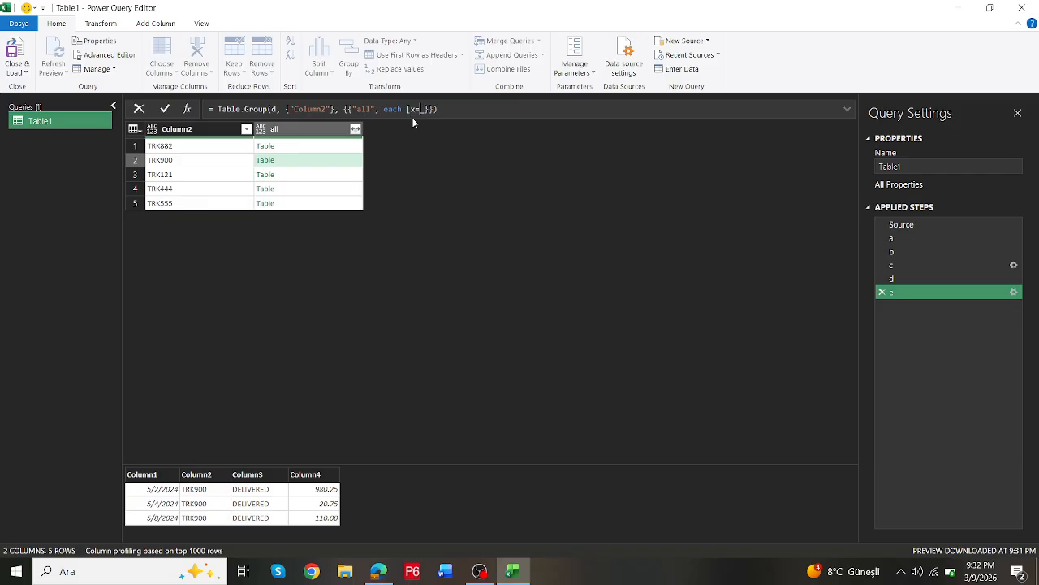
key("Right")
type("[a")
key("Return")
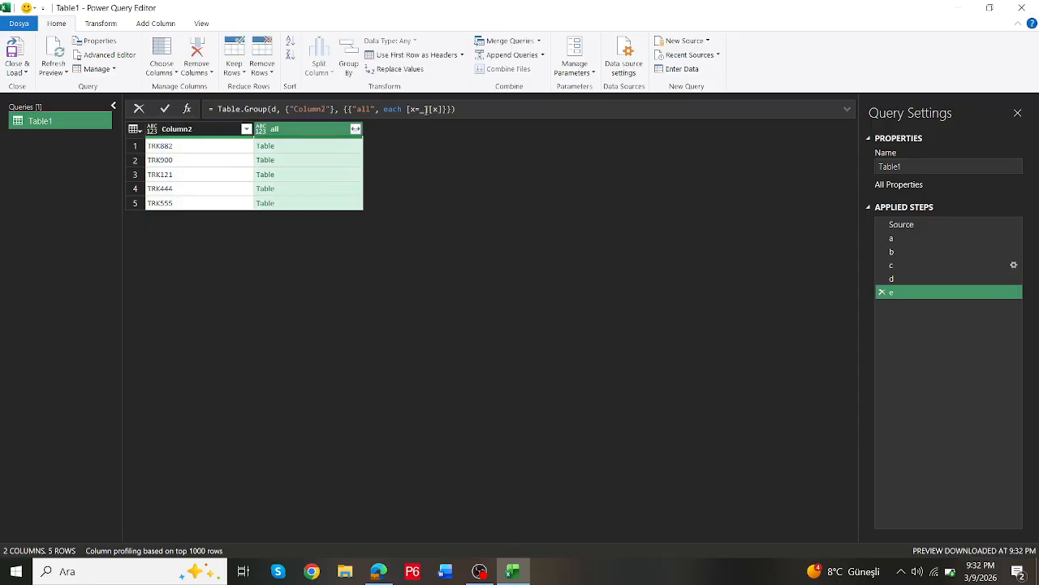
Break step e's formula onto a second line after x=_, show it in full, and preview the TRK882 table
left_click(426, 108)
key("shift+Return")
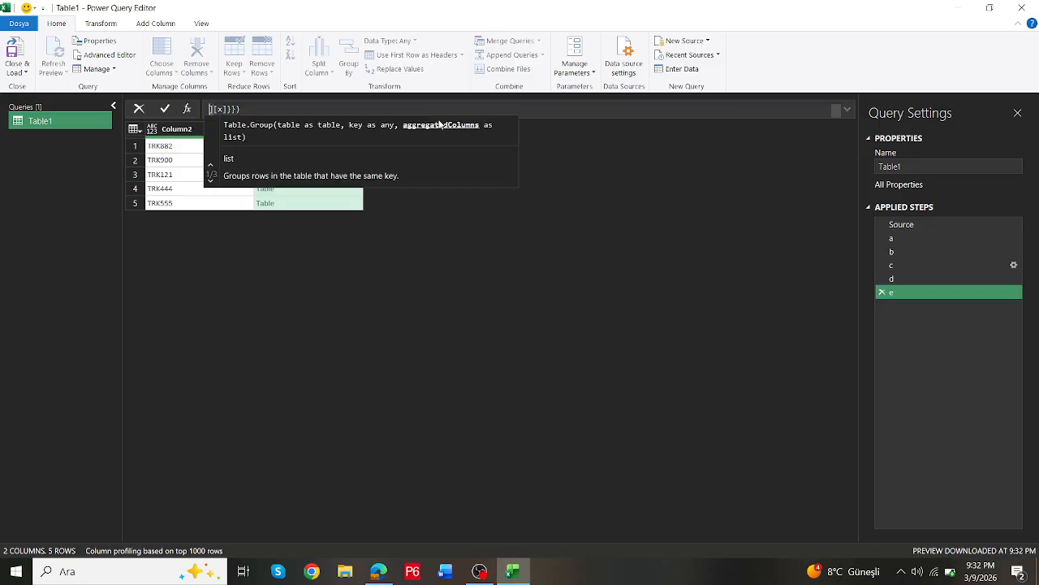
left_click(849, 109)
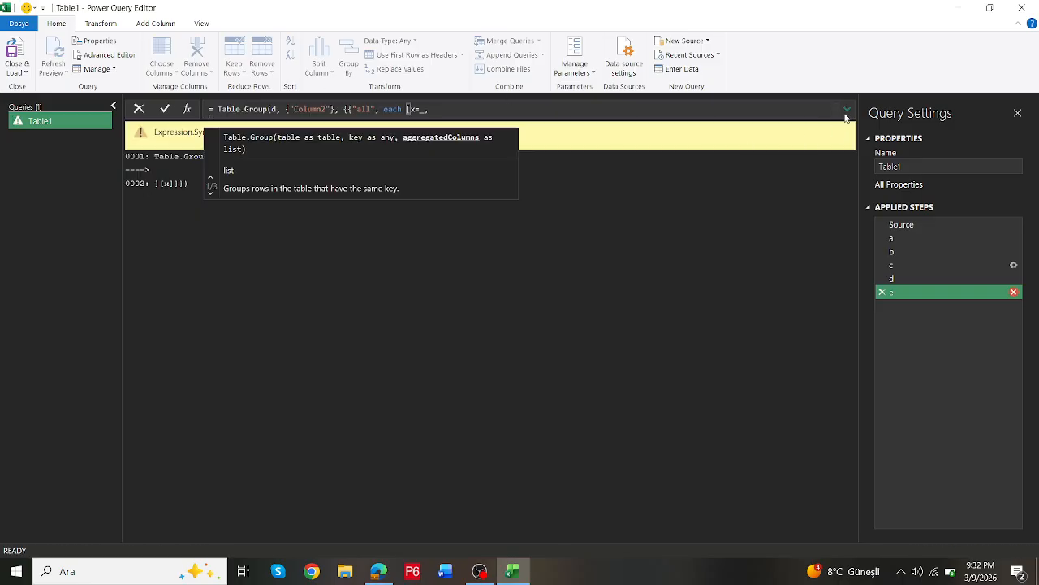
left_click(847, 109)
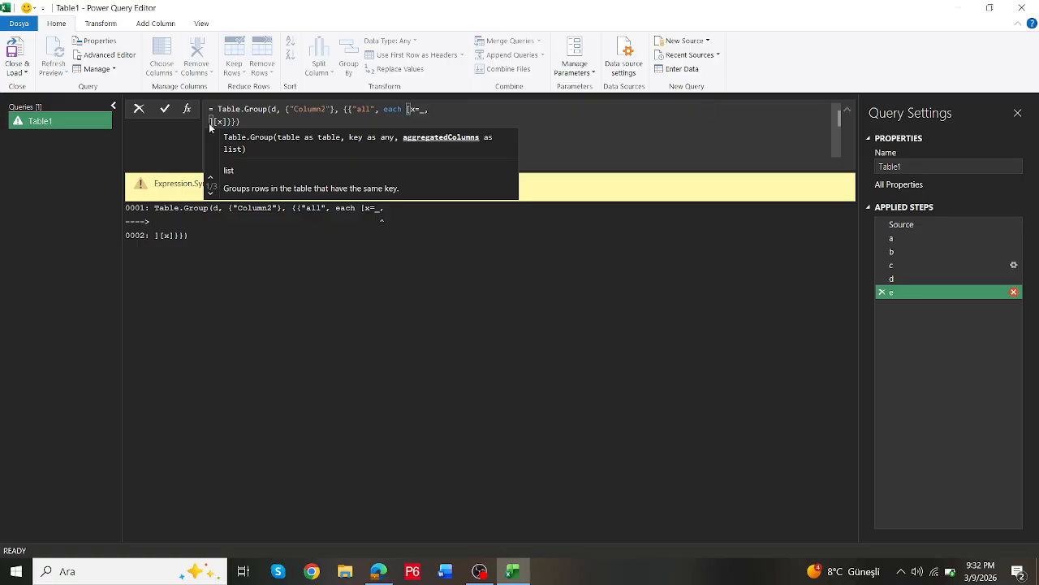
left_click(446, 112)
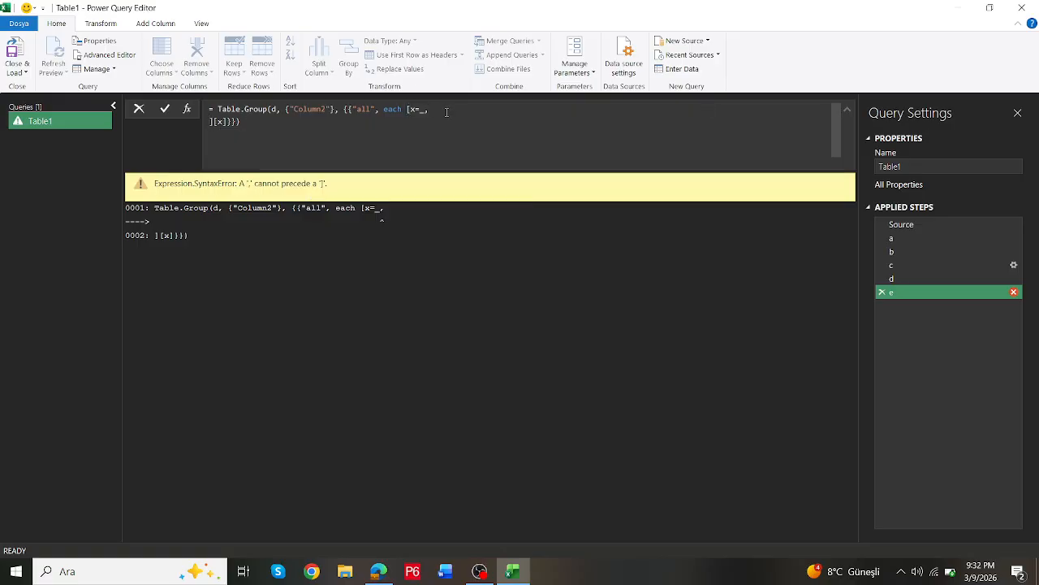
key("BackSpace")
key("Return")
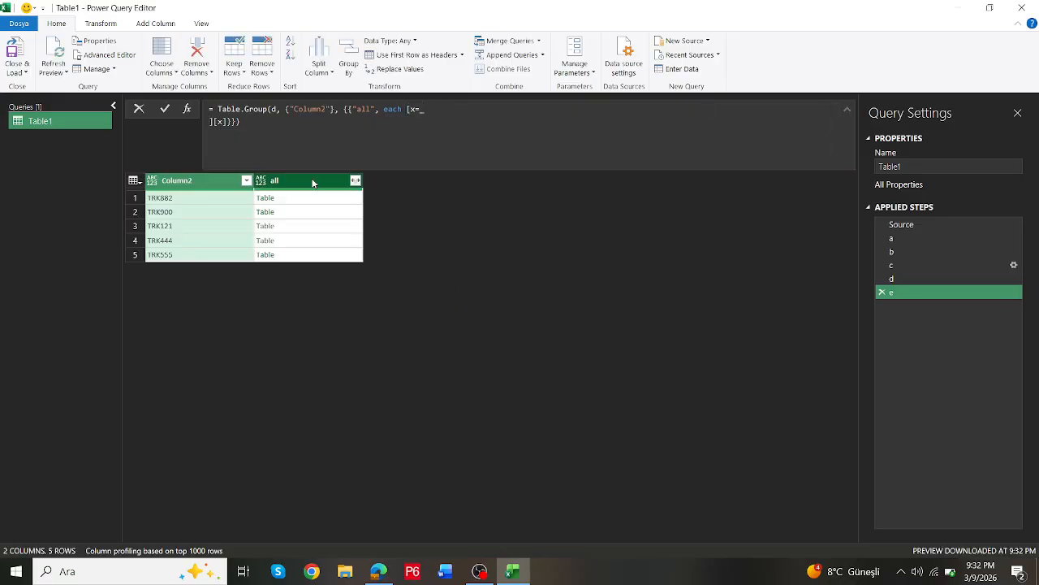
left_click(321, 199)
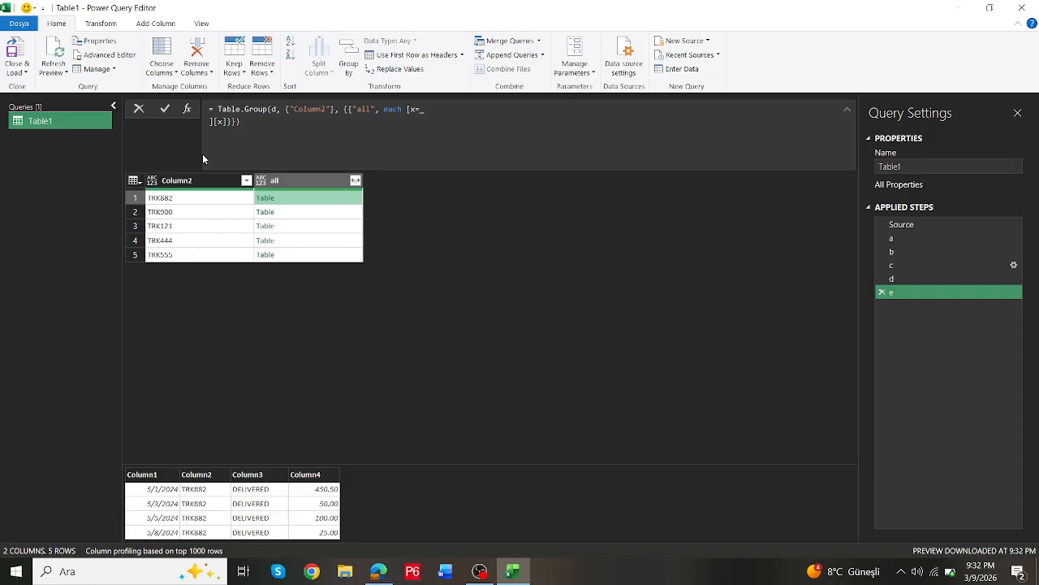
Add a y field to step e's record on the second line, defined as List.Max(x[Column1])
left_click(209, 123)
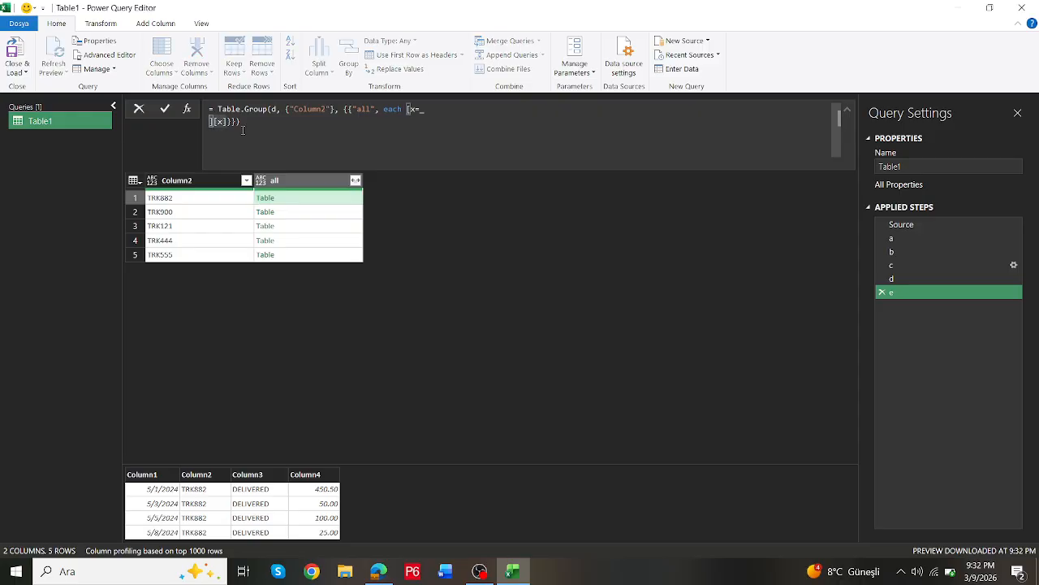
type("y=")
key("Left")
type("listma")
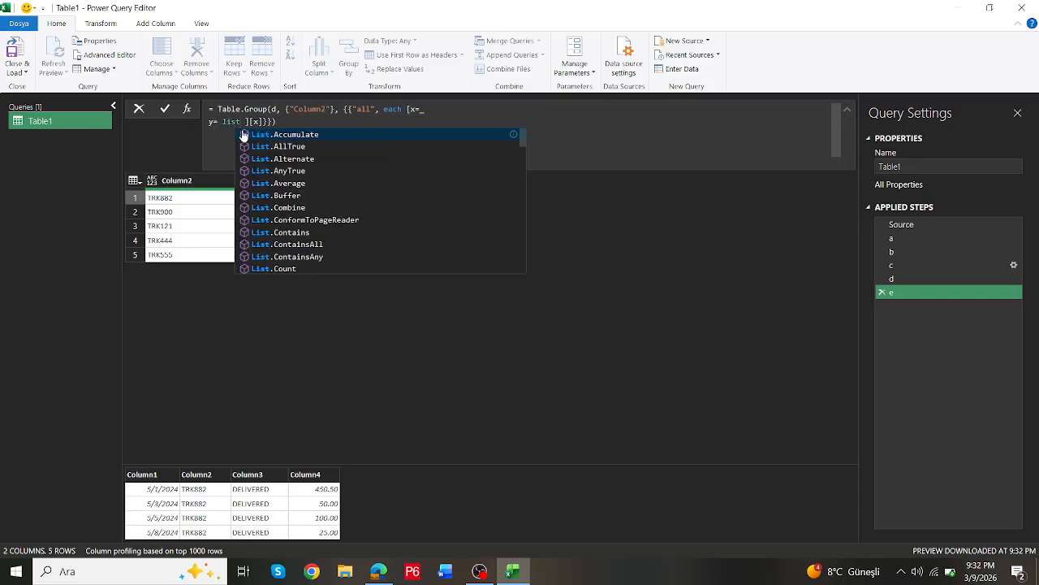
type("x")
left_click(290, 134)
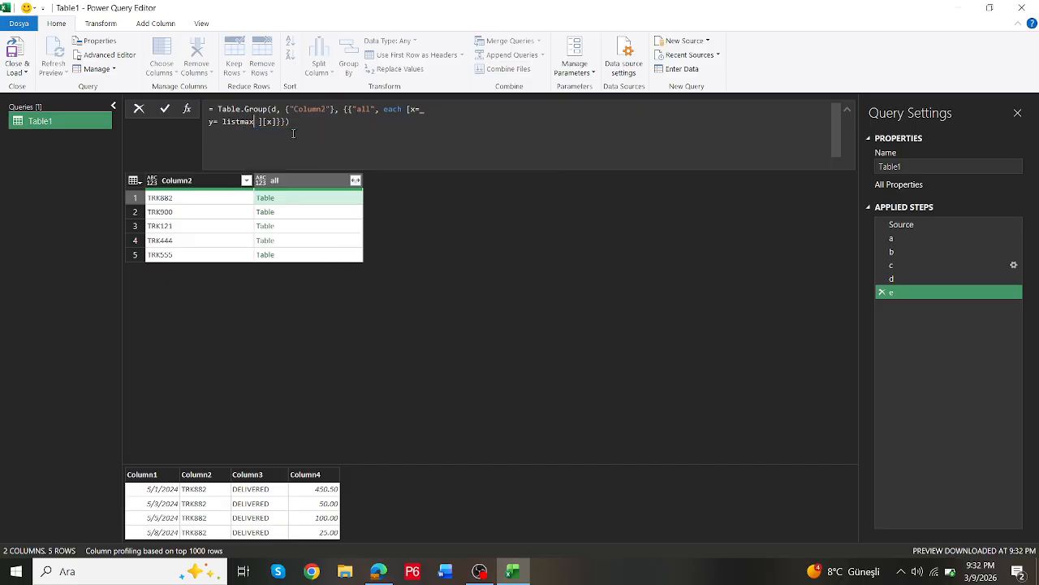
type("(")
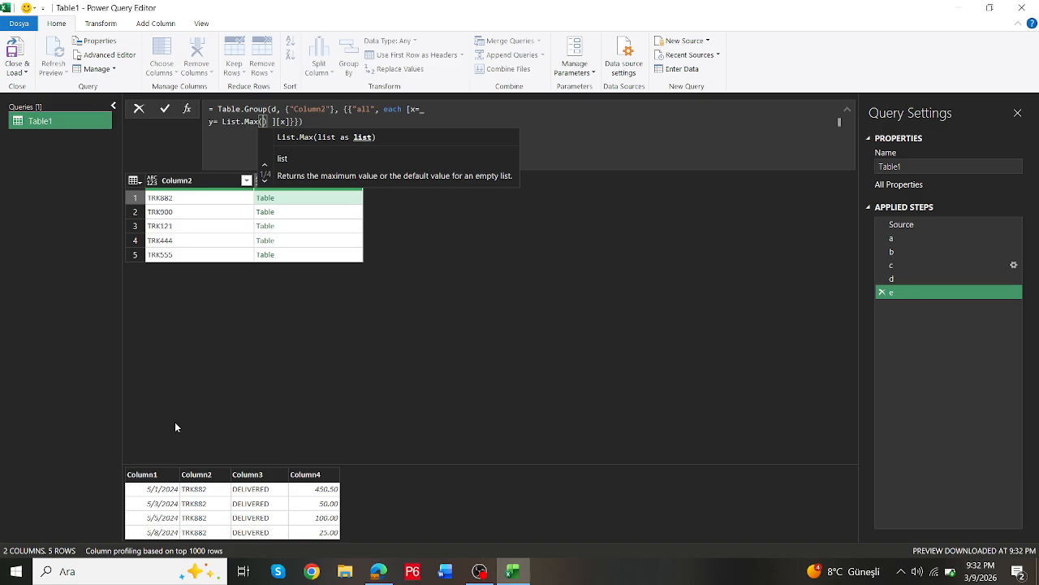
type("x[")
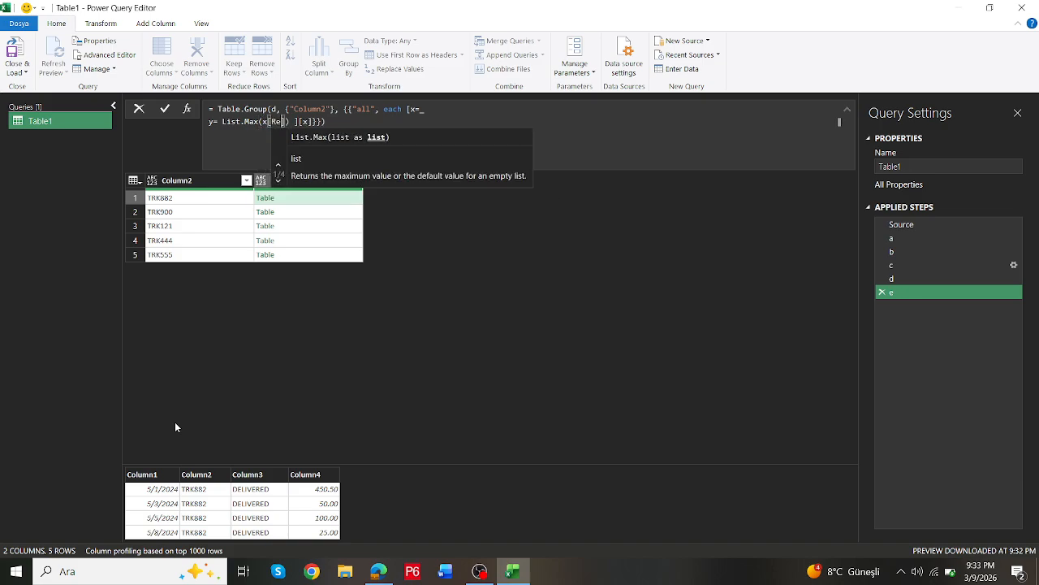
type("Column1")
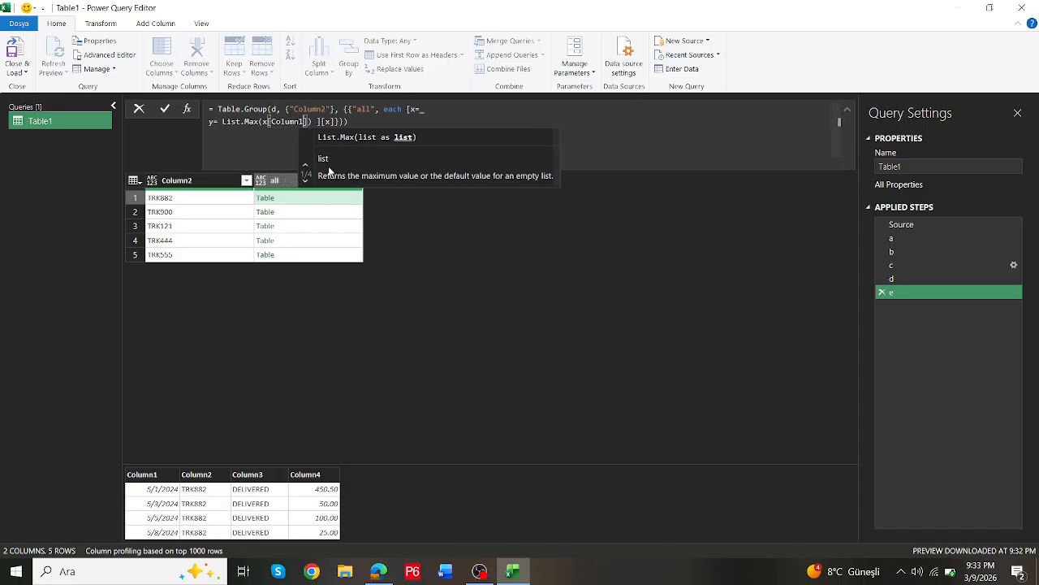
Make step e's record return [y] with a comma separating x=_ from y, and check the latest date for the first trucks
left_click_drag(332, 121, 327, 121)
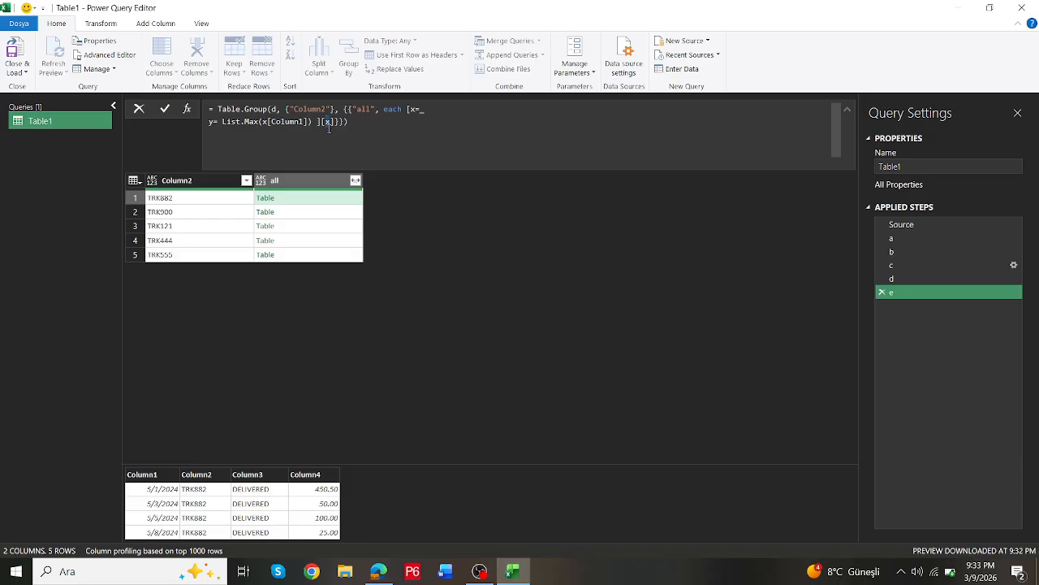
type("y")
key("Return")
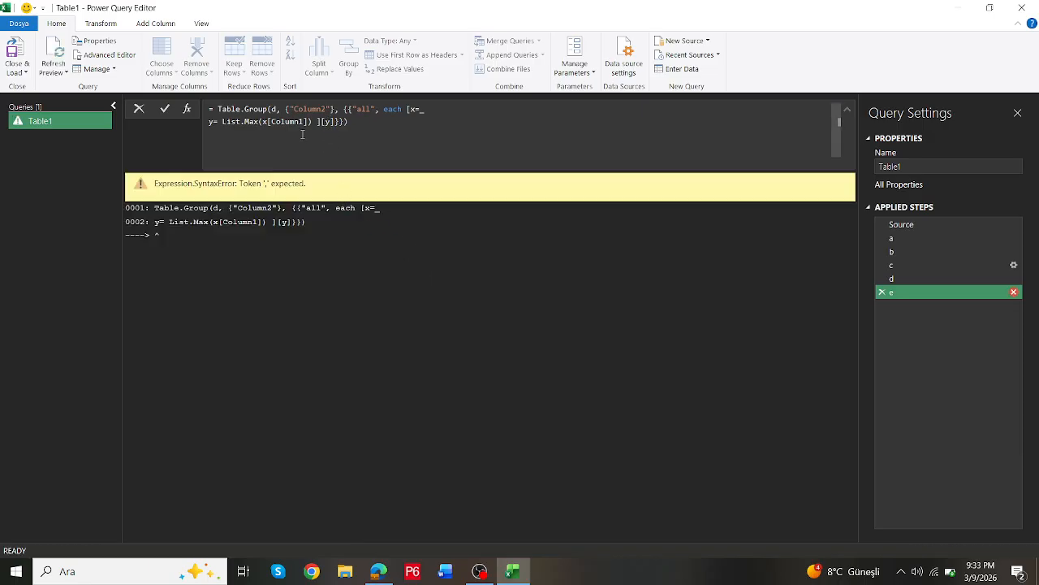
left_click(427, 111)
type(",")
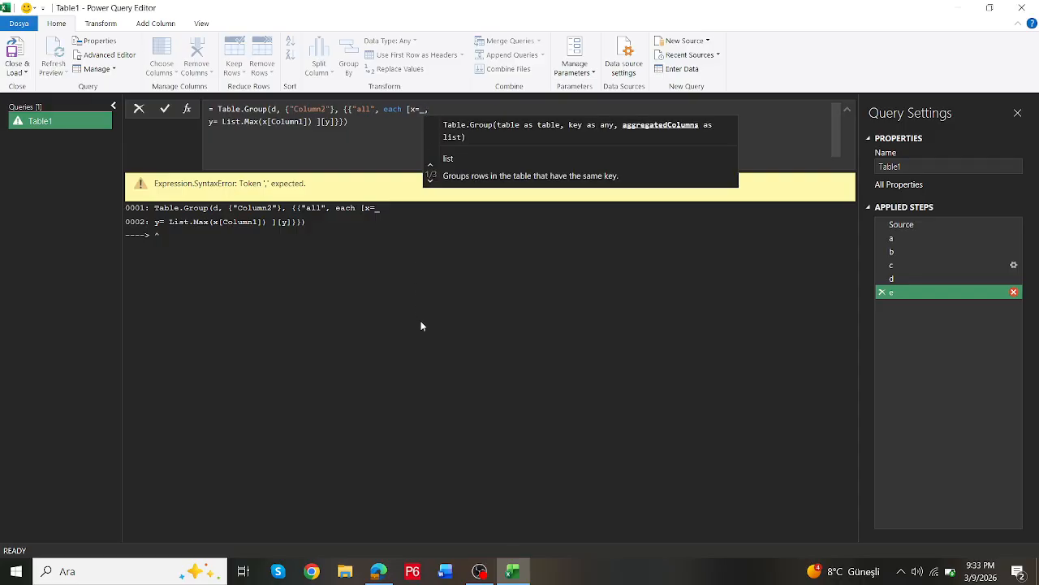
key("Return")
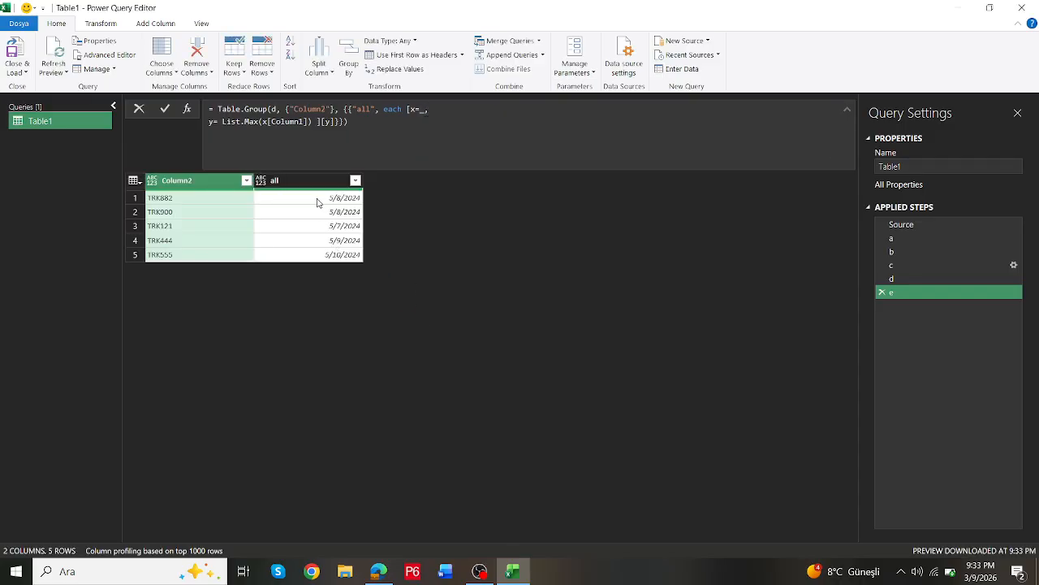
left_click(323, 201)
left_click(320, 212)
left_click(319, 226)
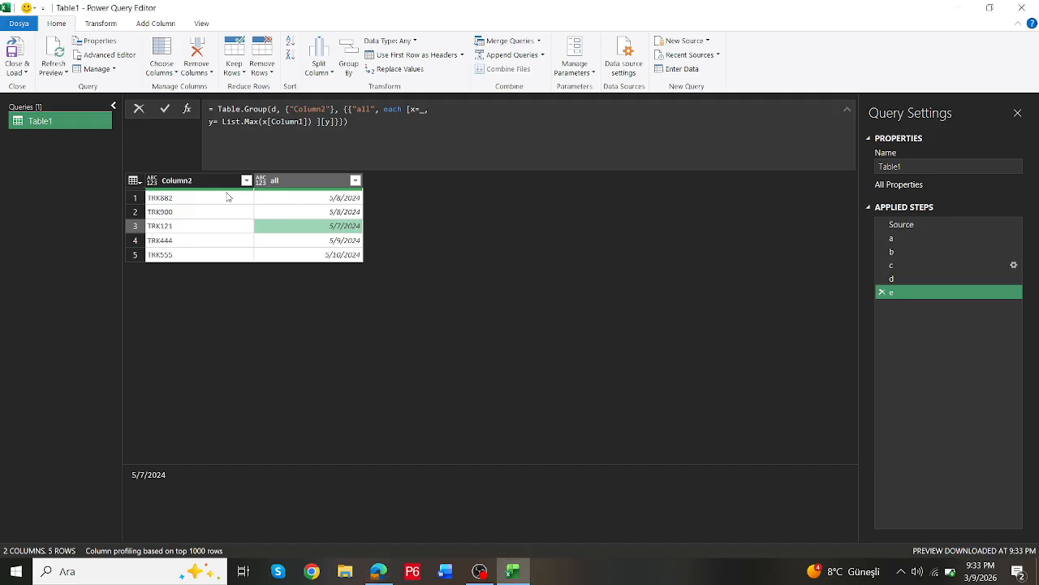
left_click(315, 214)
left_click(358, 198)
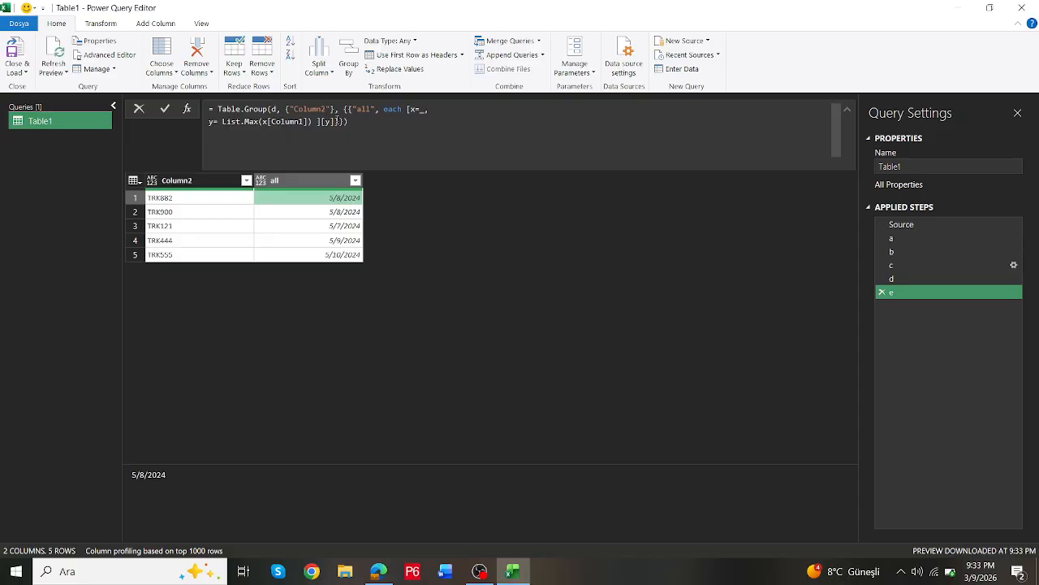
Make step e's record return [x] instead of [y] and preview the TRK882 table's columns
double_click(328, 121)
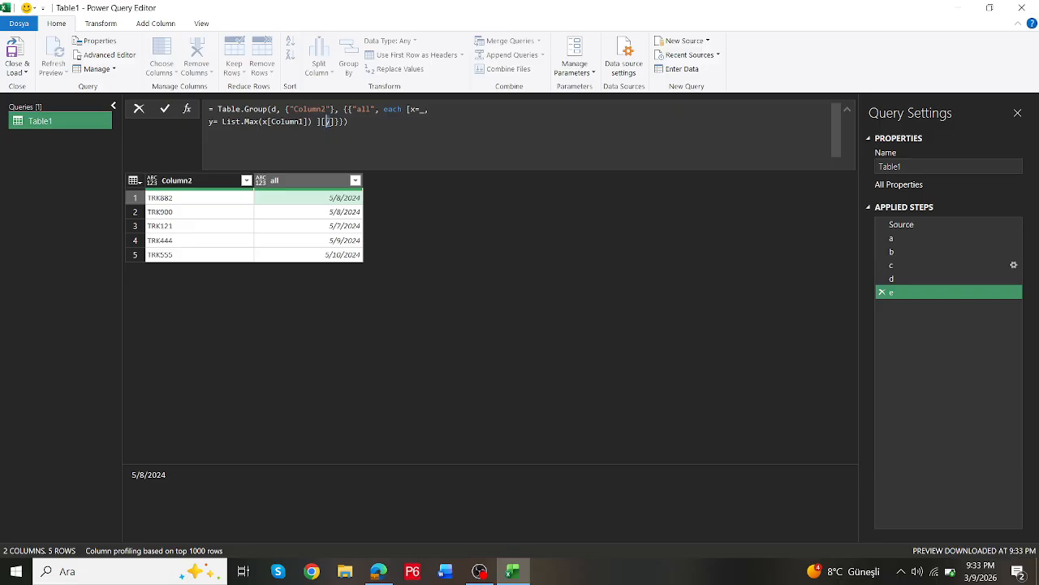
type("x")
key("Return")
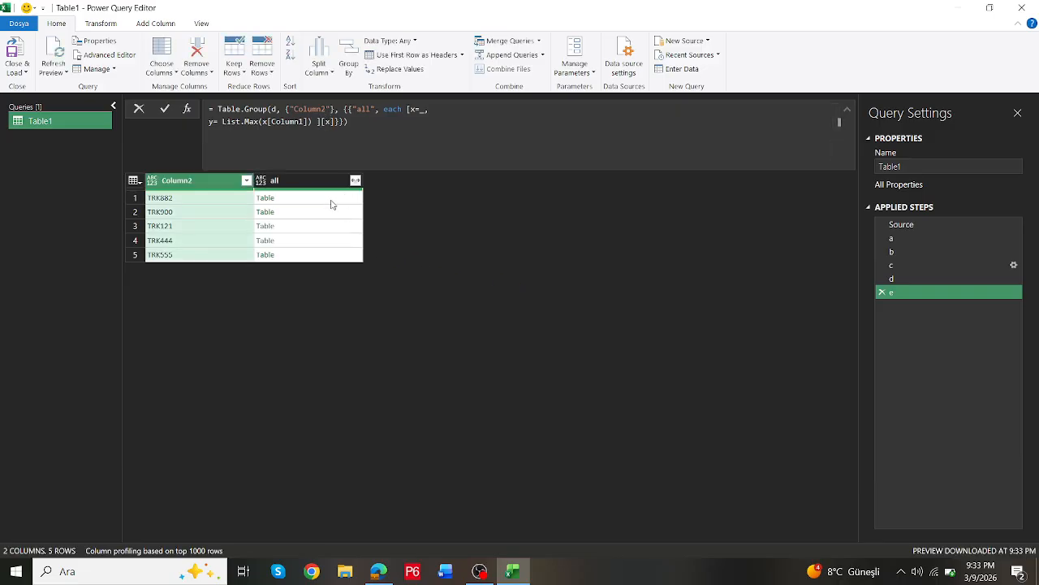
left_click(331, 204)
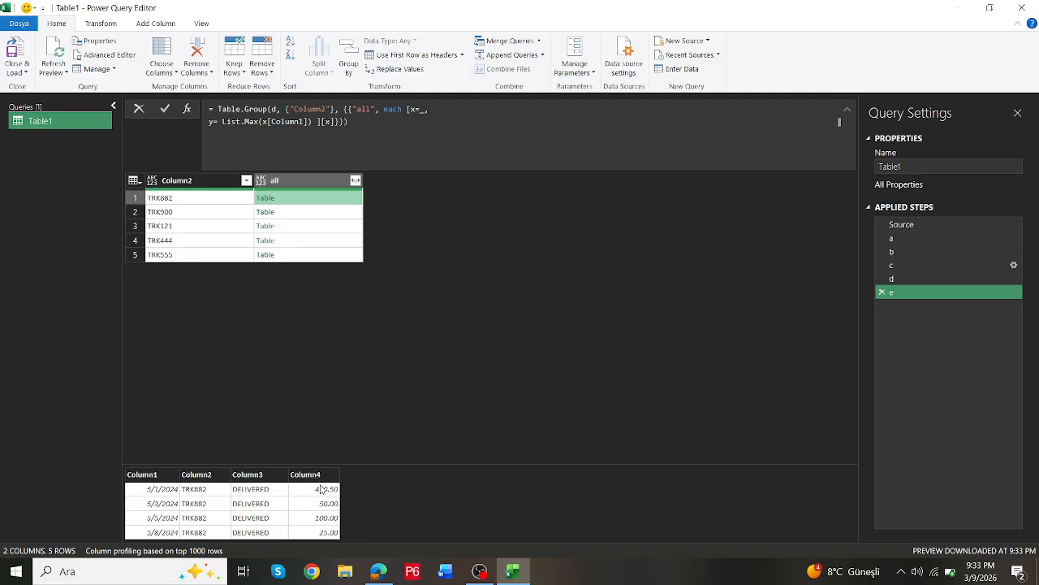
Add a z field on a third line of step e's record, defined as List.Sum(x[Column4])
left_click(311, 121)
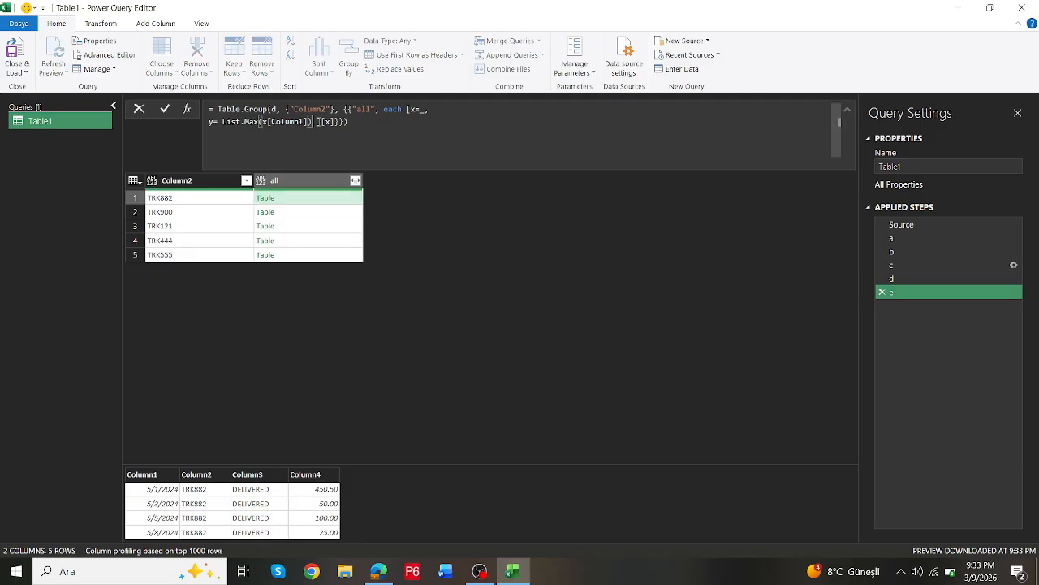
type(",")
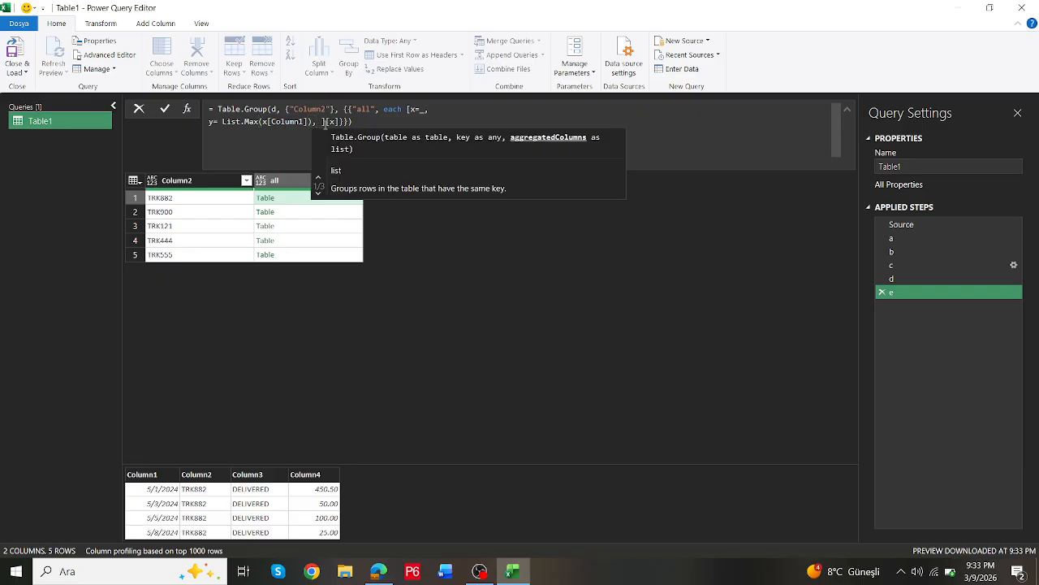
key("shift+Return")
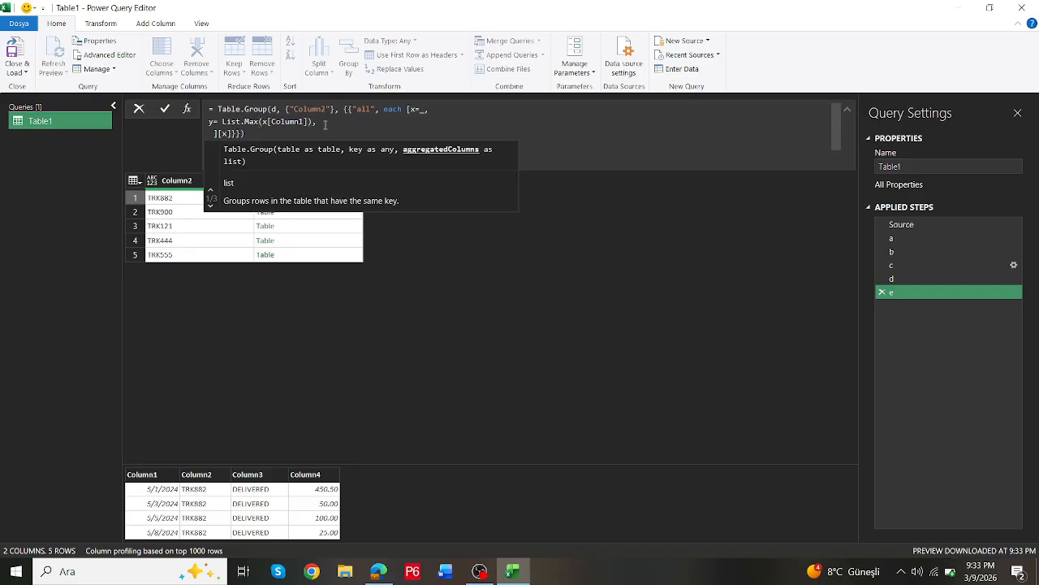
type("z= ")
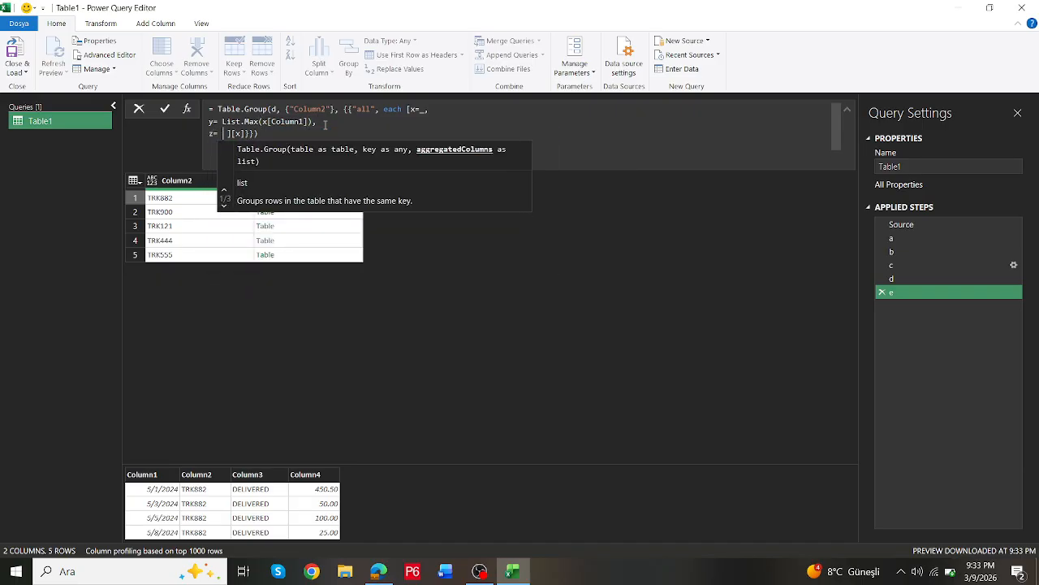
type(" lis")
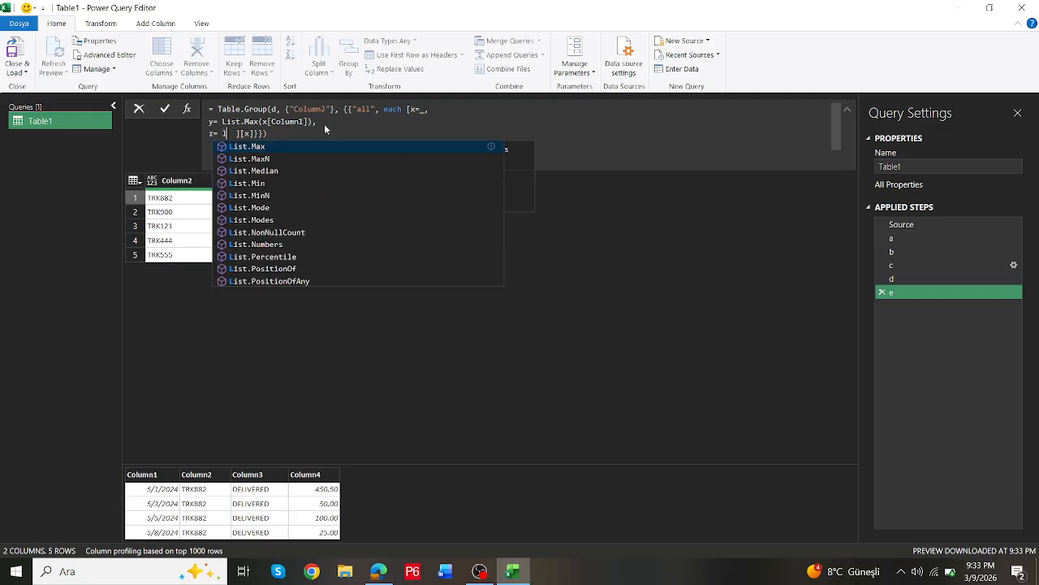
type("tsum")
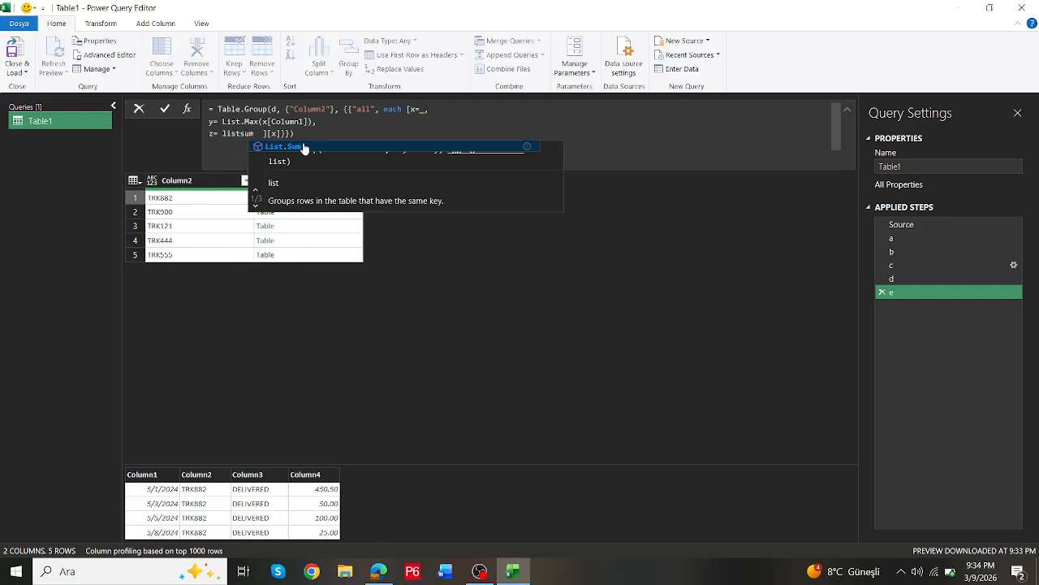
key("Tab")
type("(")
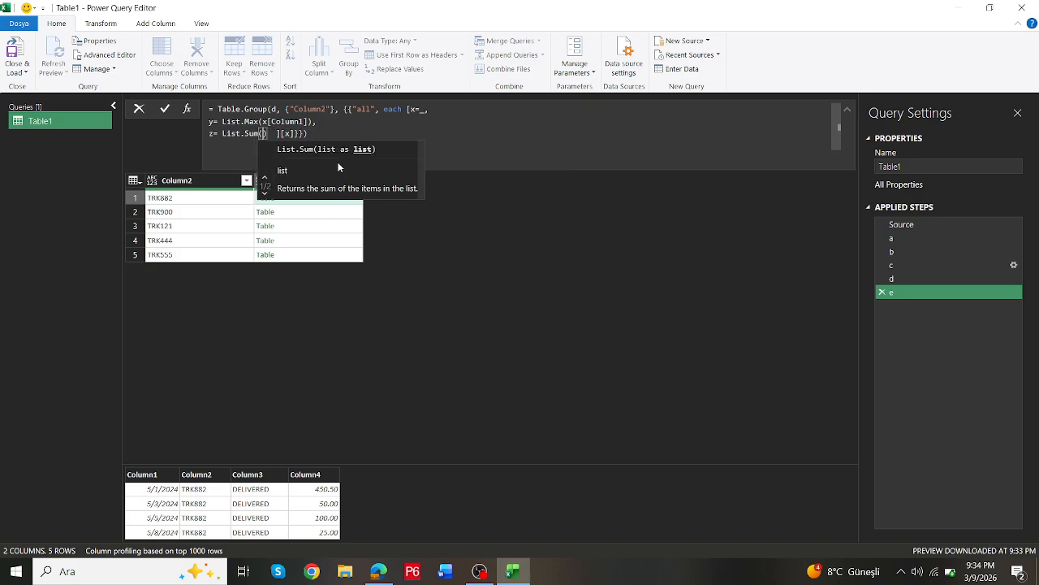
type("x")
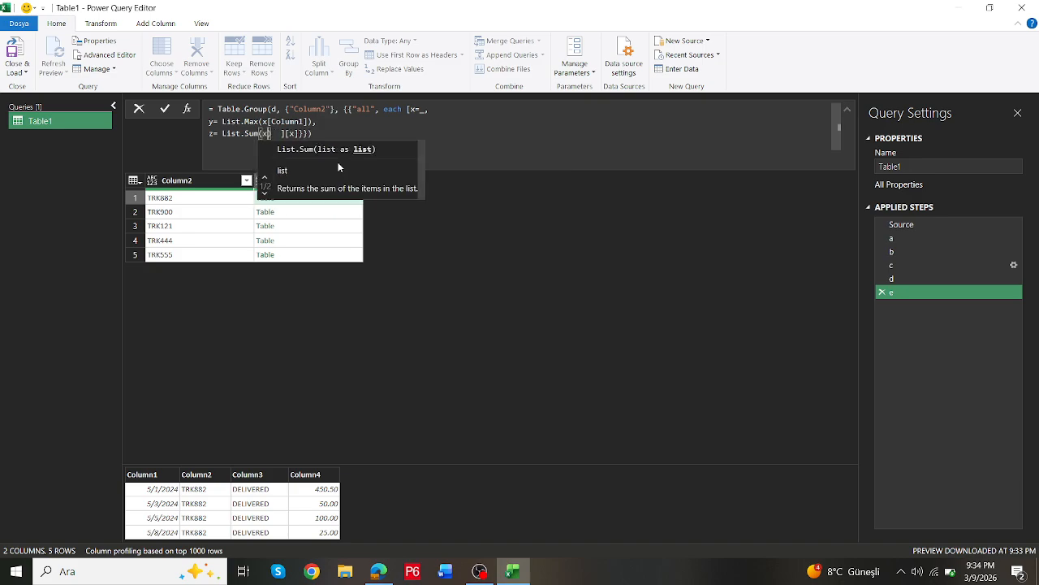
type("[")
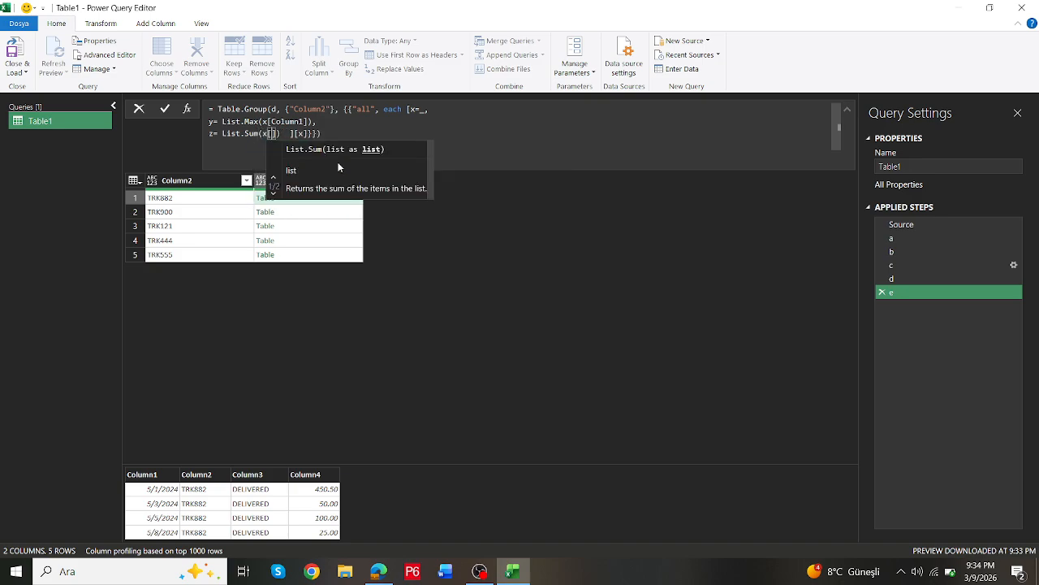
type("Column4")
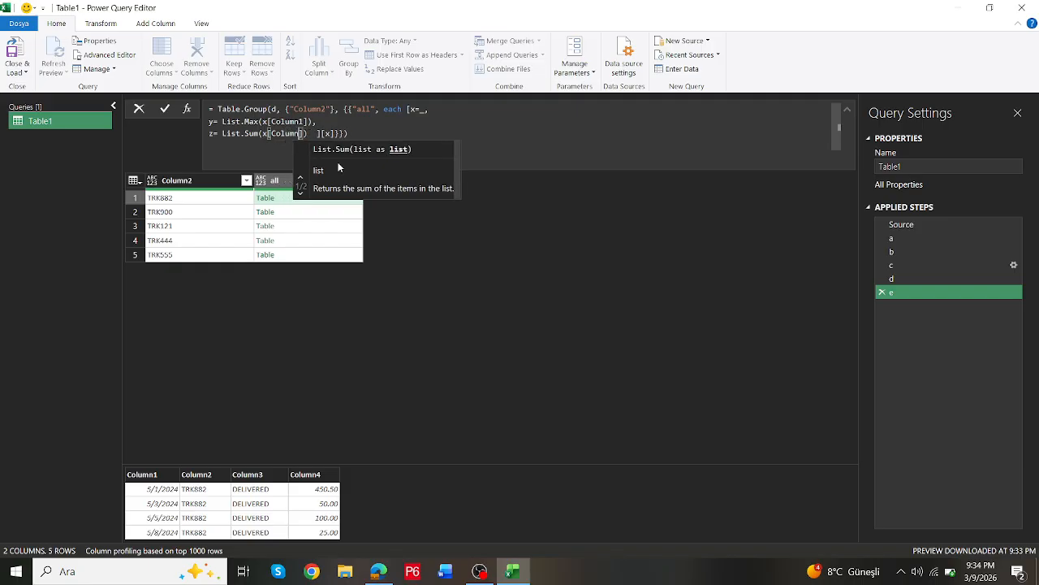
Make step e's record return [z] and apply the formula
key("Right")
key("Right")
key("Right")
key("Right")
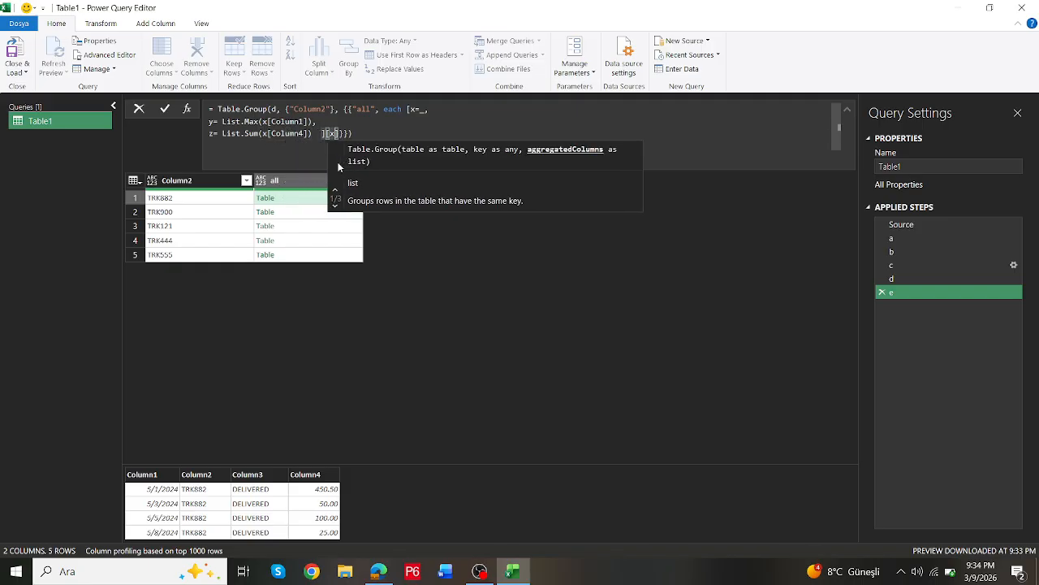
key("BackSpace")
type("z")
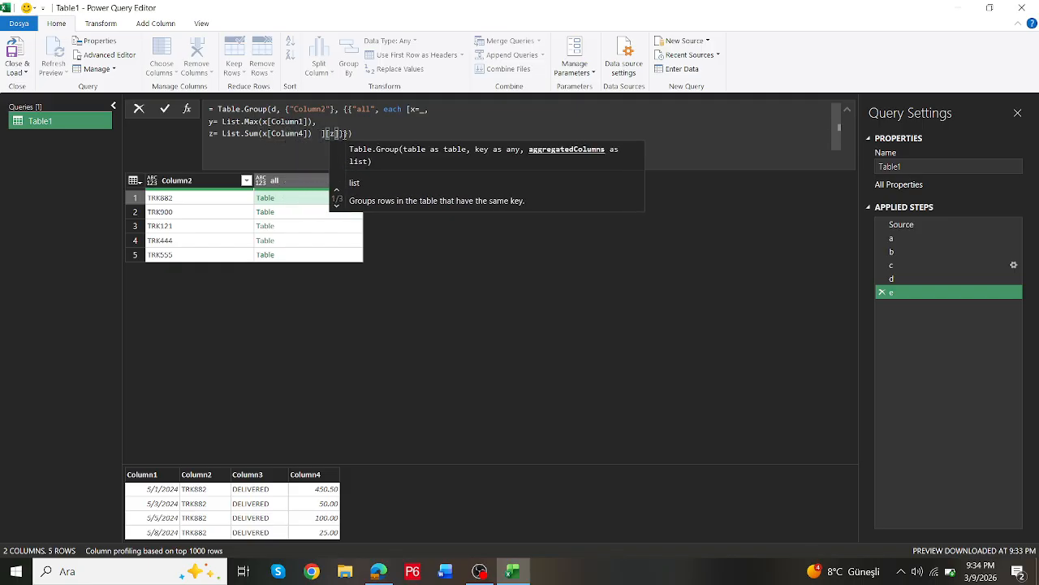
left_click(354, 133)
key("Return")
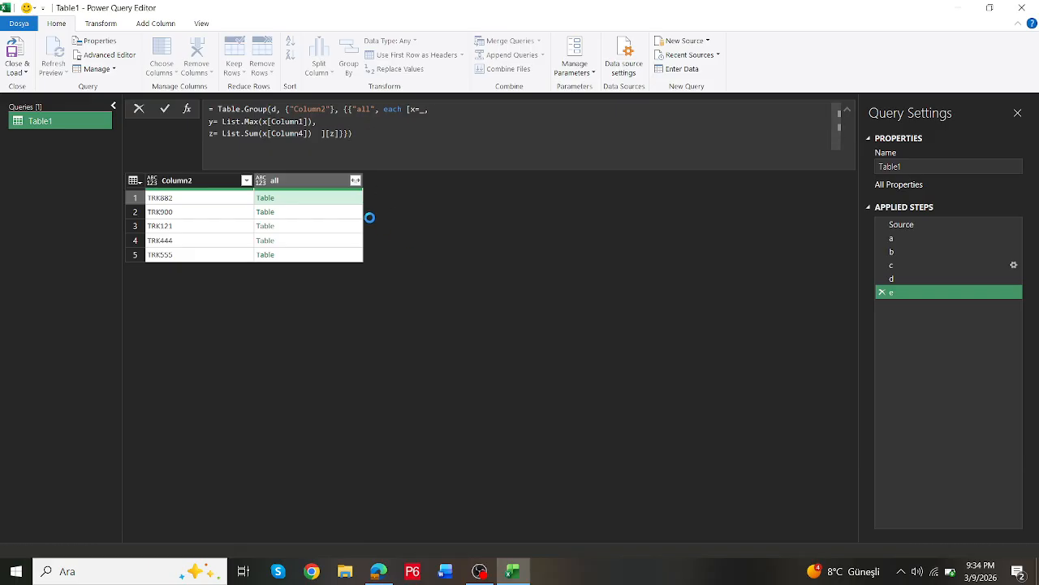
Check each truck's revenue sum against the expected answer in the browser's challenge workbook, and return to the Power Query Editor
left_click(352, 200)
left_click(352, 212)
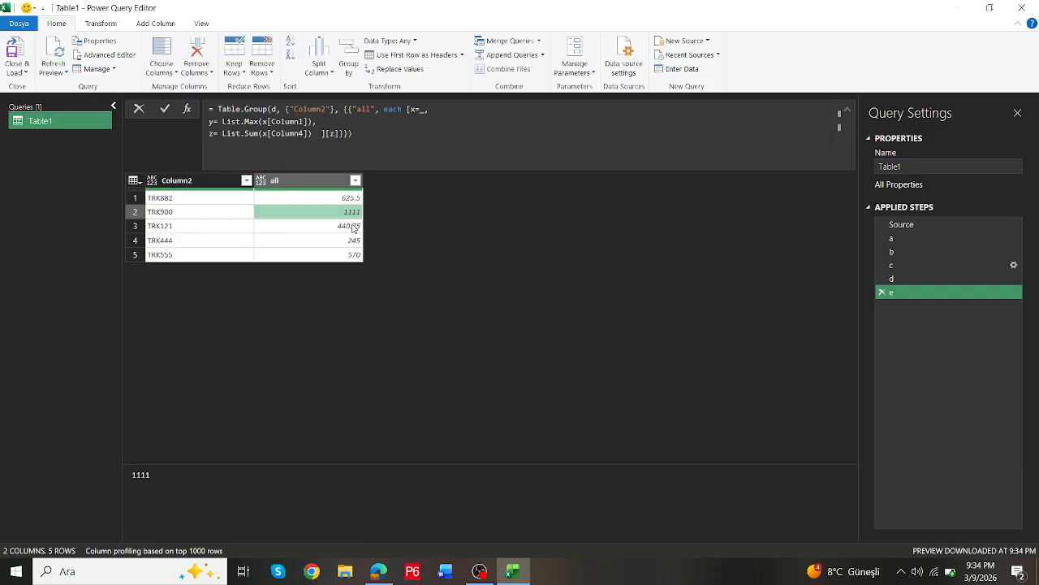
left_click(352, 225)
left_click(353, 241)
left_click(355, 254)
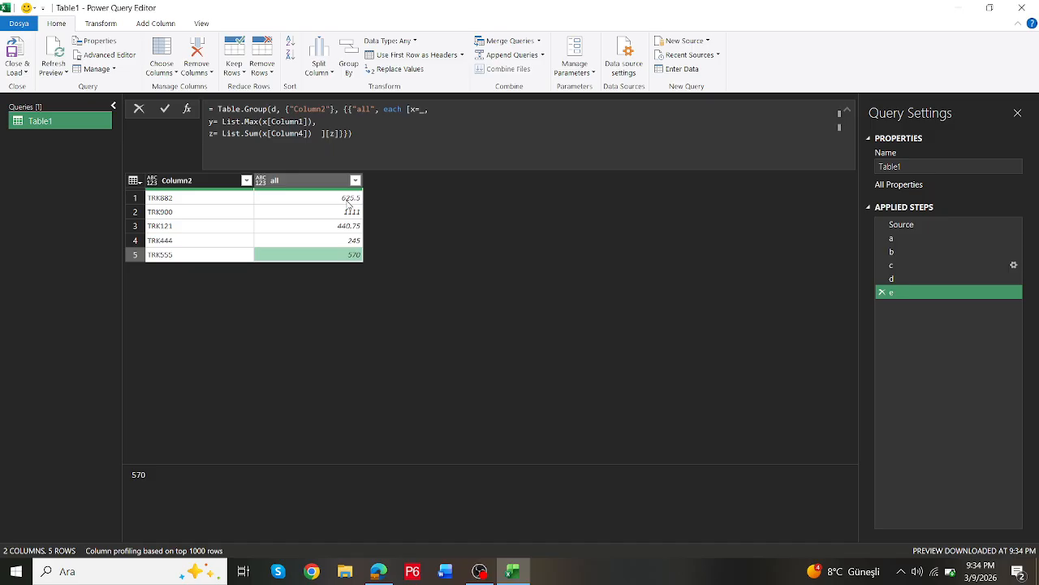
key("alt+Tab")
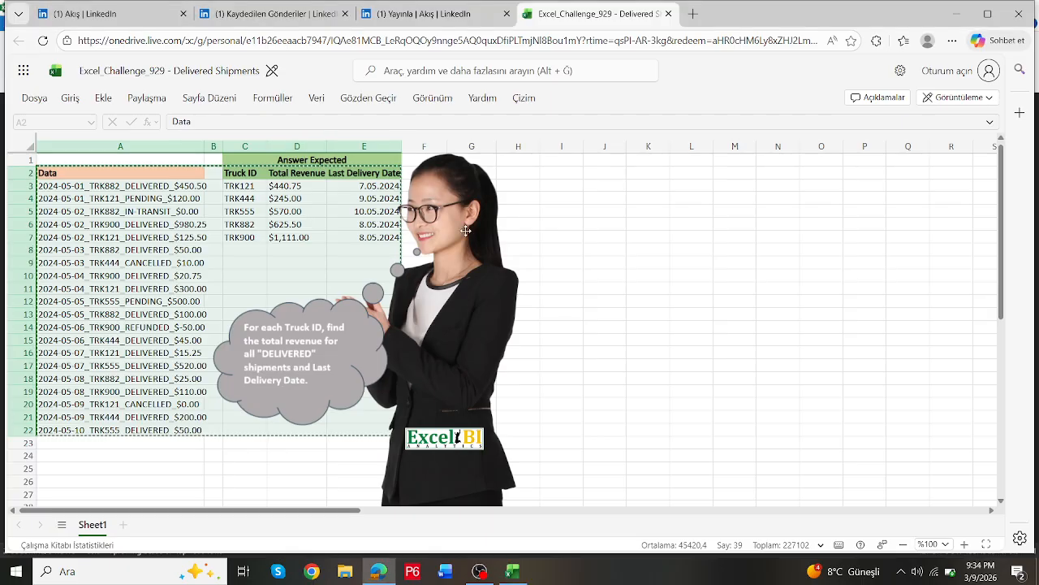
key("alt+Tab")
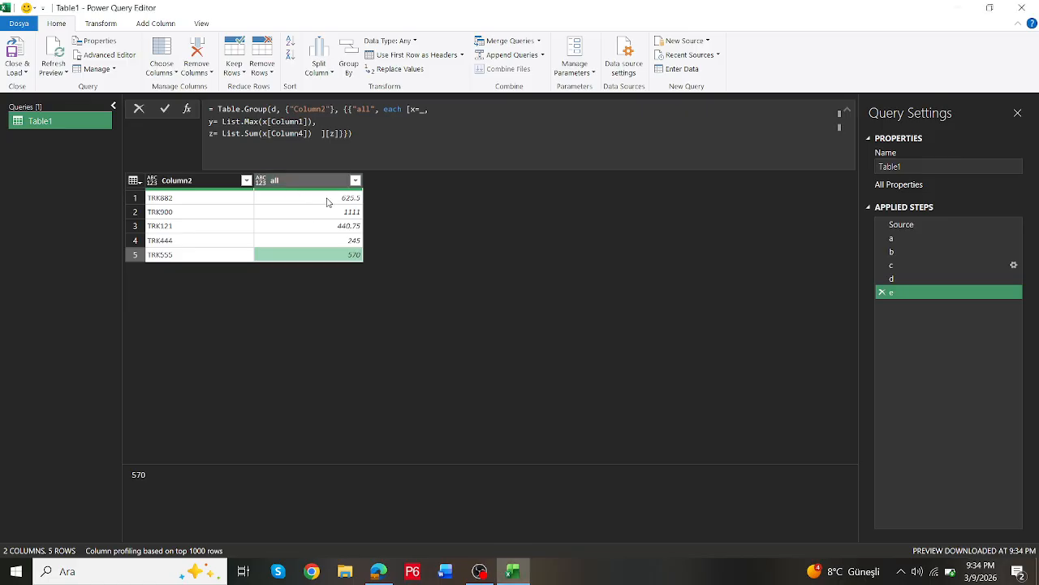
key("alt+Tab")
key("alt+Tab")
Return [x] from step e's record again in place of [z] and inspect the TRK882 table
left_click(337, 134)
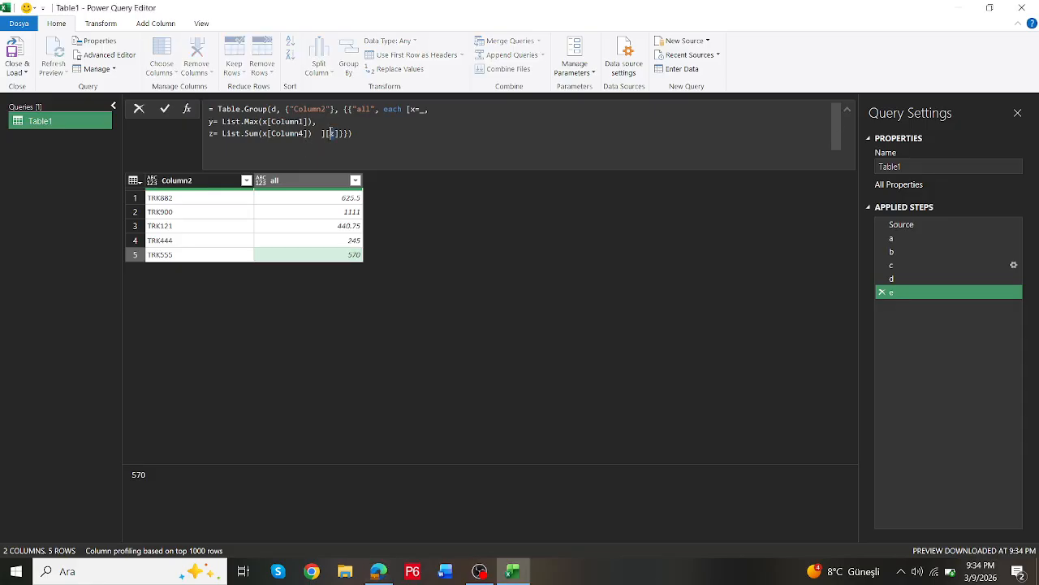
key("BackSpace")
type("x")
key("Return")
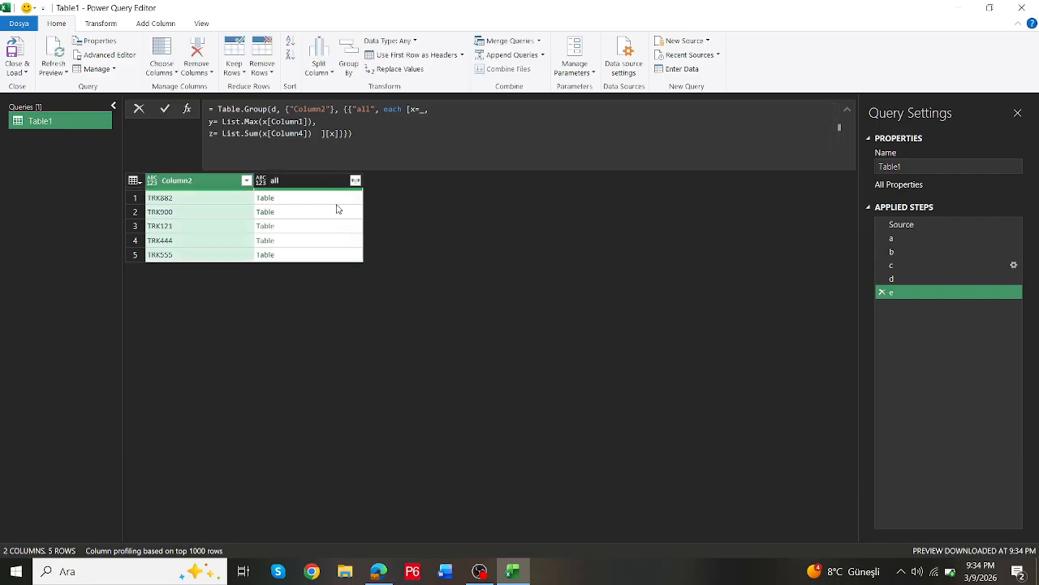
left_click(334, 203)
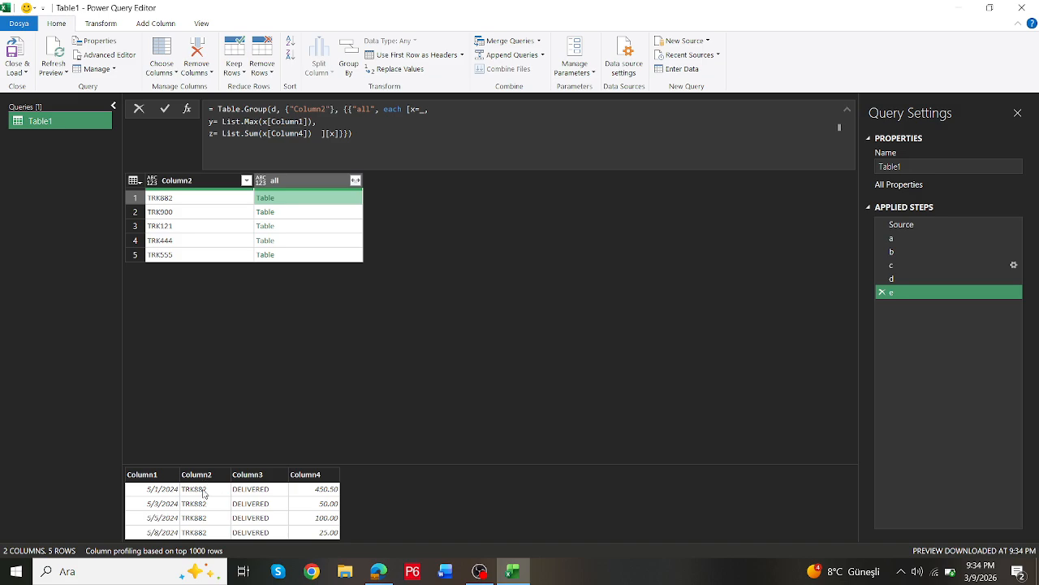
Add a q field on a fourth line of step e's record, defined as List.Distinct(x[Column2])
left_click(313, 135)
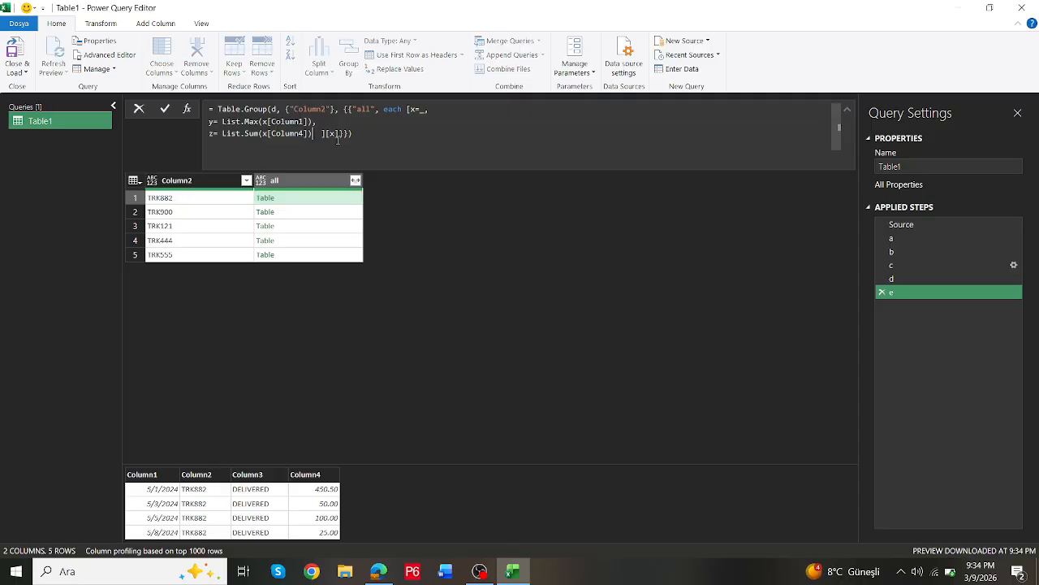
type(",")
key("shift+Return")
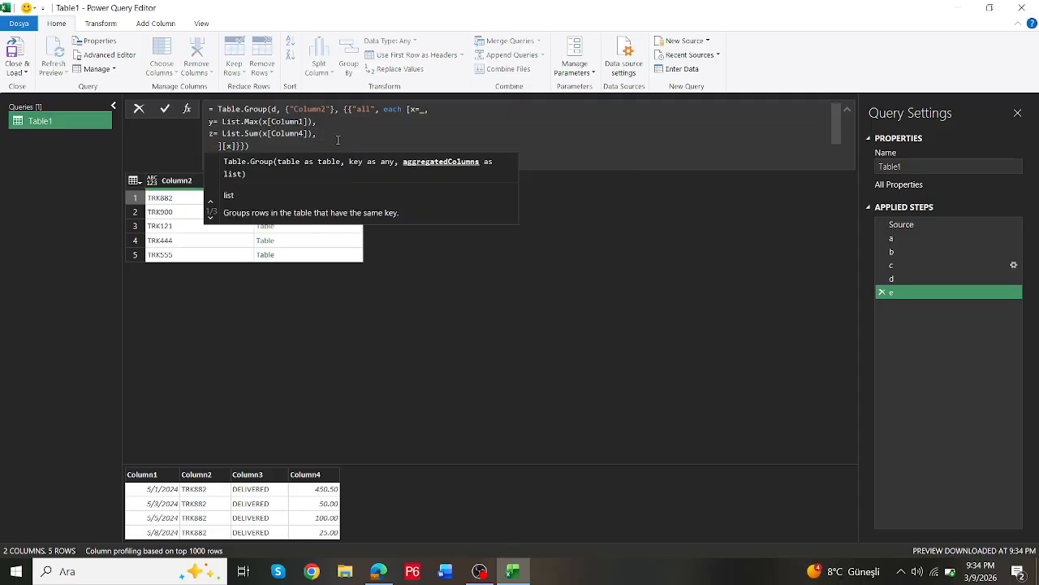
type("q=  ")
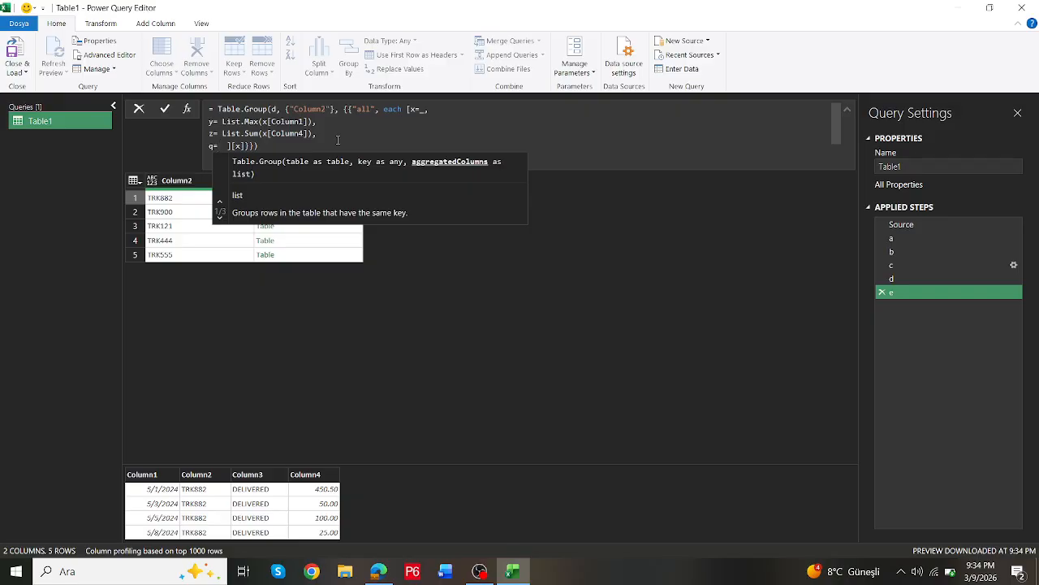
type("list")
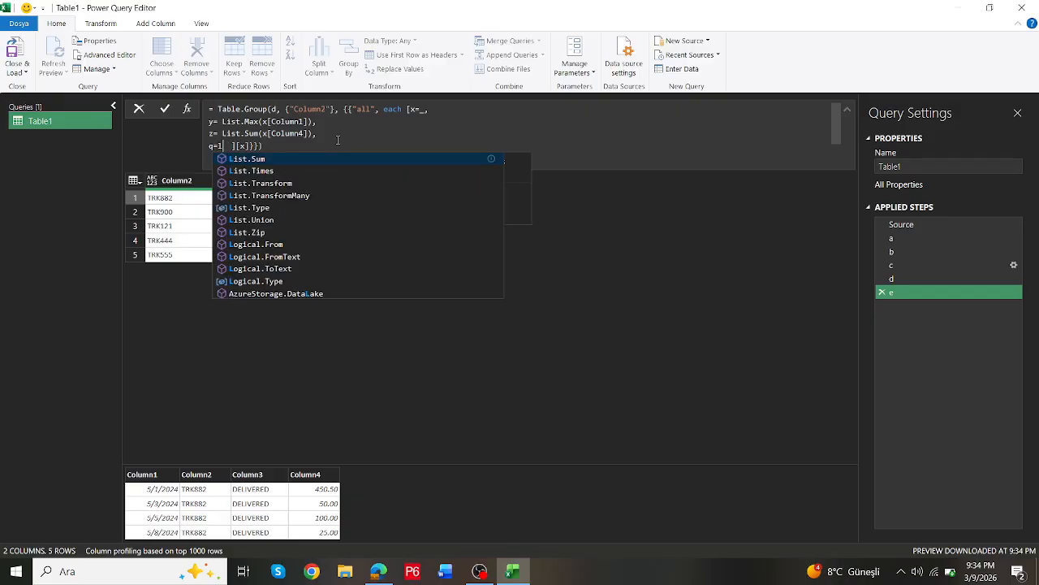
type(".di")
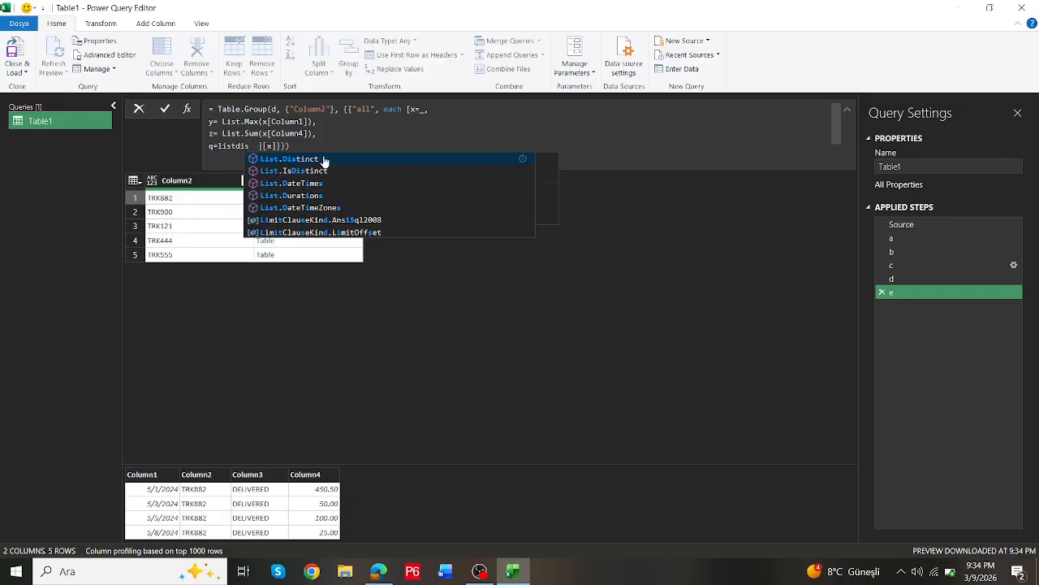
left_click(323, 161)
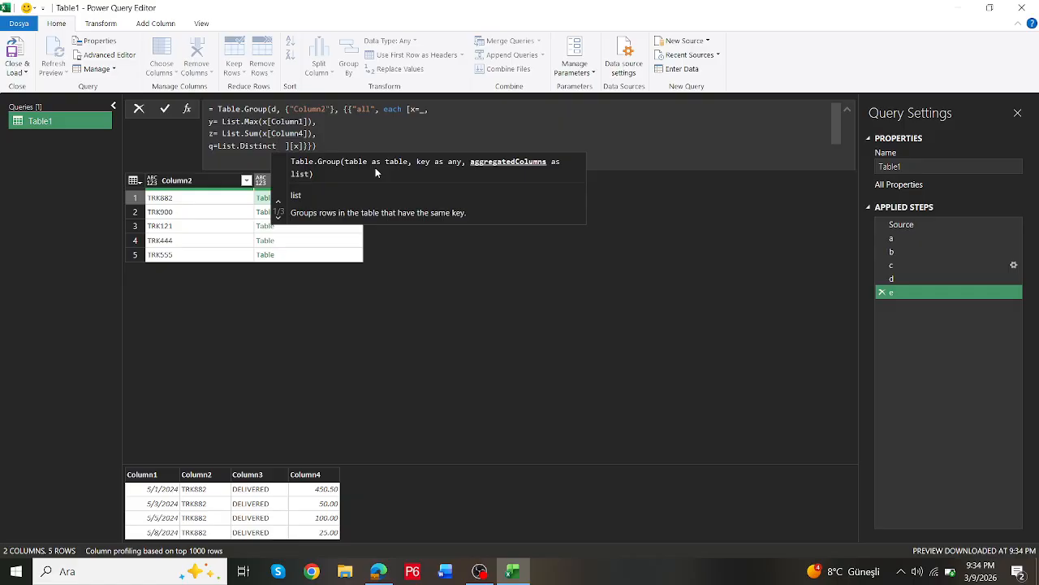
type("(x")
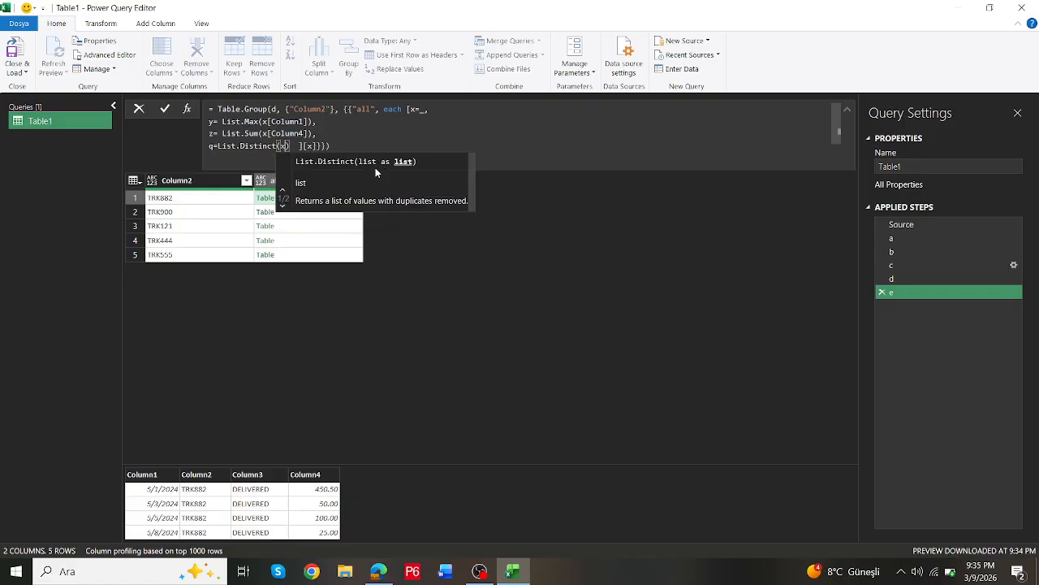
key("Escape")
type("[Column2")
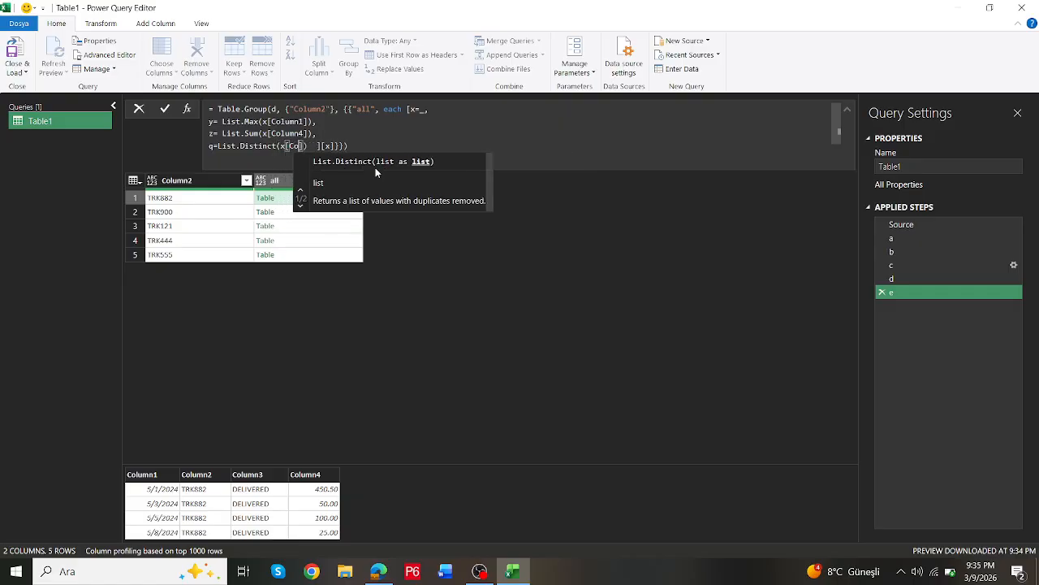
key("Right")
key("Right")
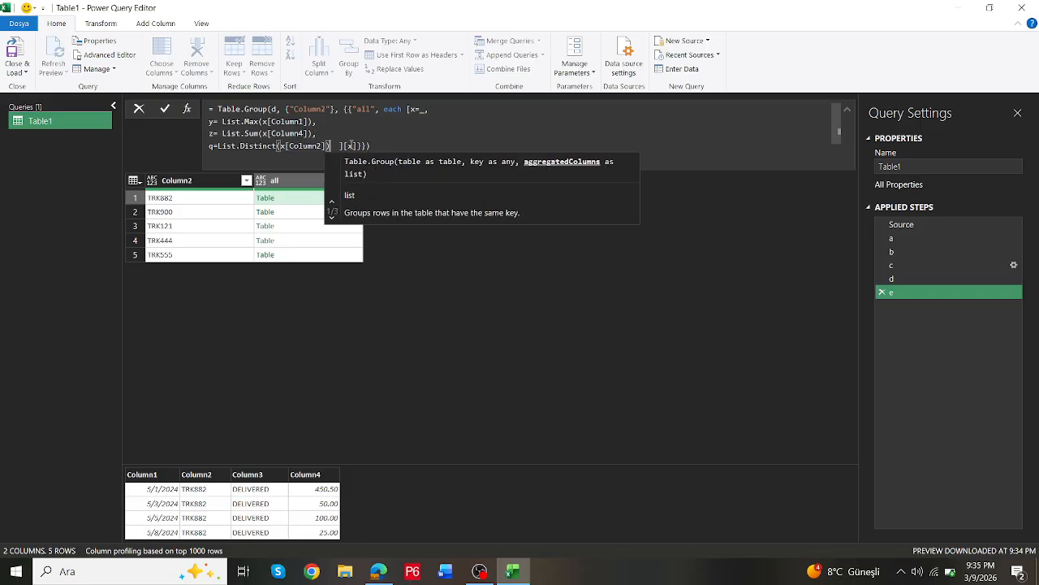
Make step e's record return [q] and preview the resulting lists for TRK882 and TRK444
left_click(348, 145)
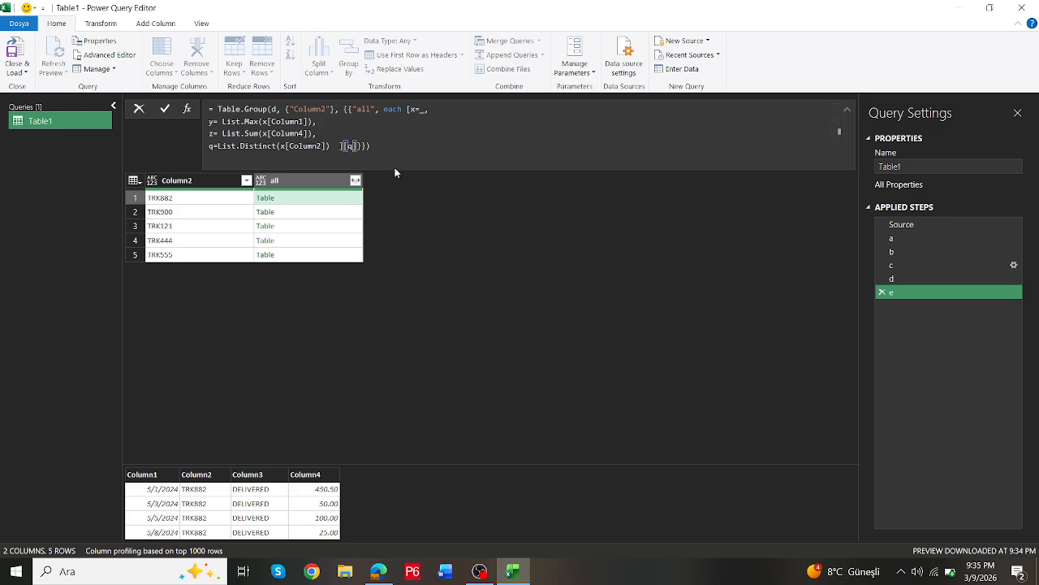
key("BackSpace")
type("q")
key("Return")
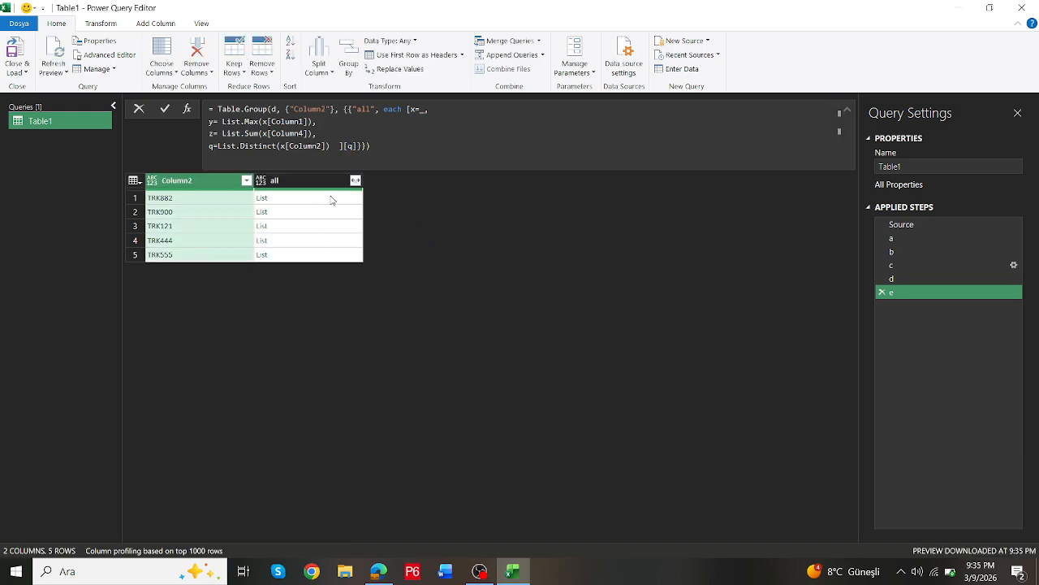
left_click(331, 199)
left_click(325, 240)
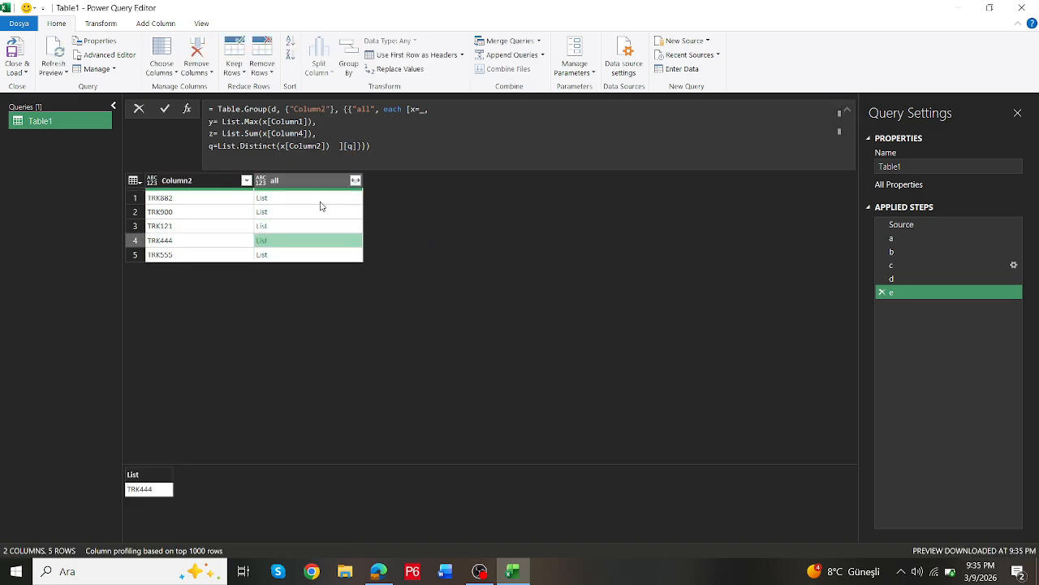
Add a w field on a new line of step e's record, starting a List.Zip call with {q} as its first list
left_click(331, 146)
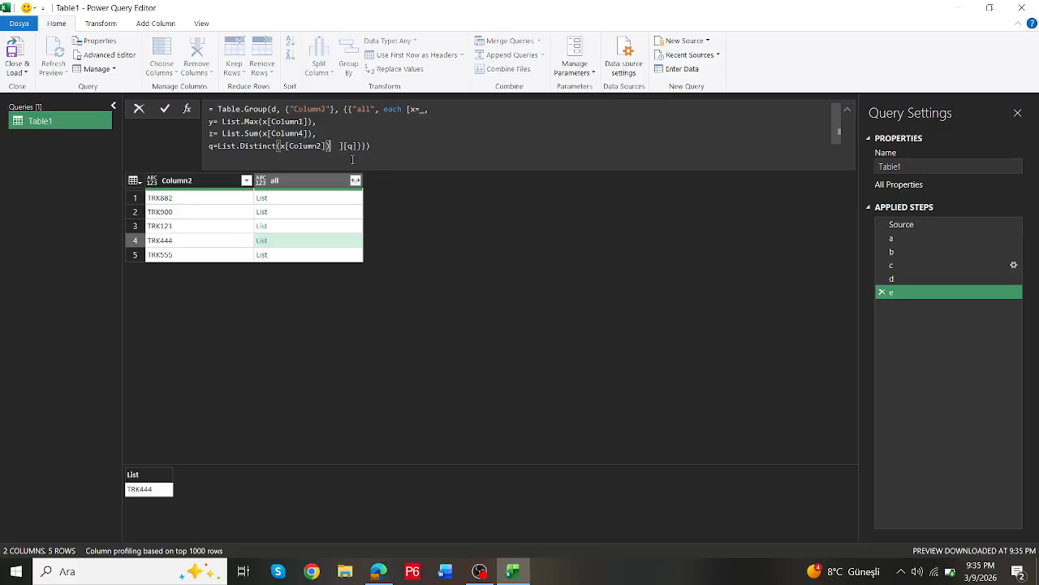
type(",")
key("Return")
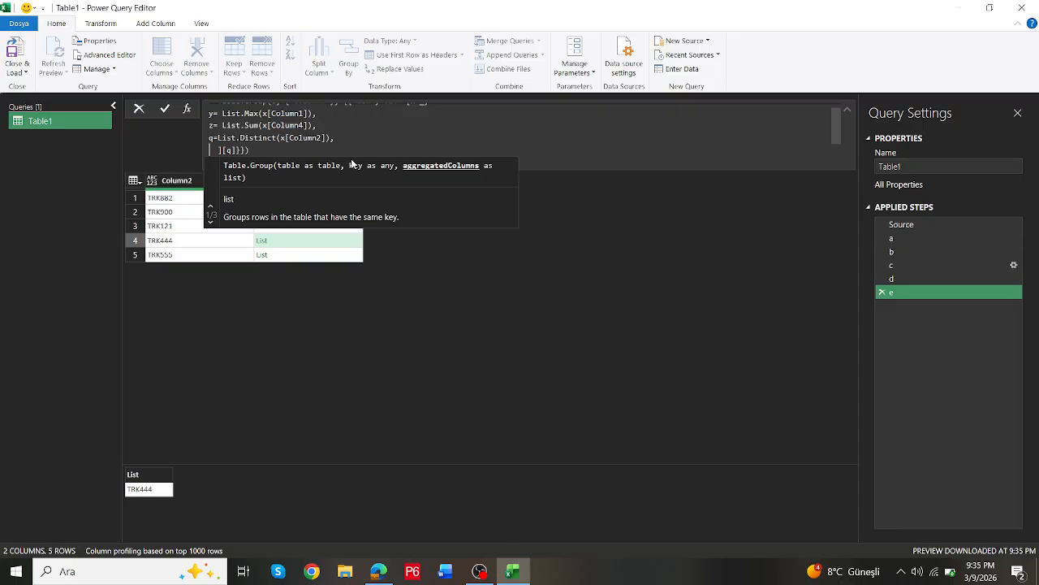
type("w=")
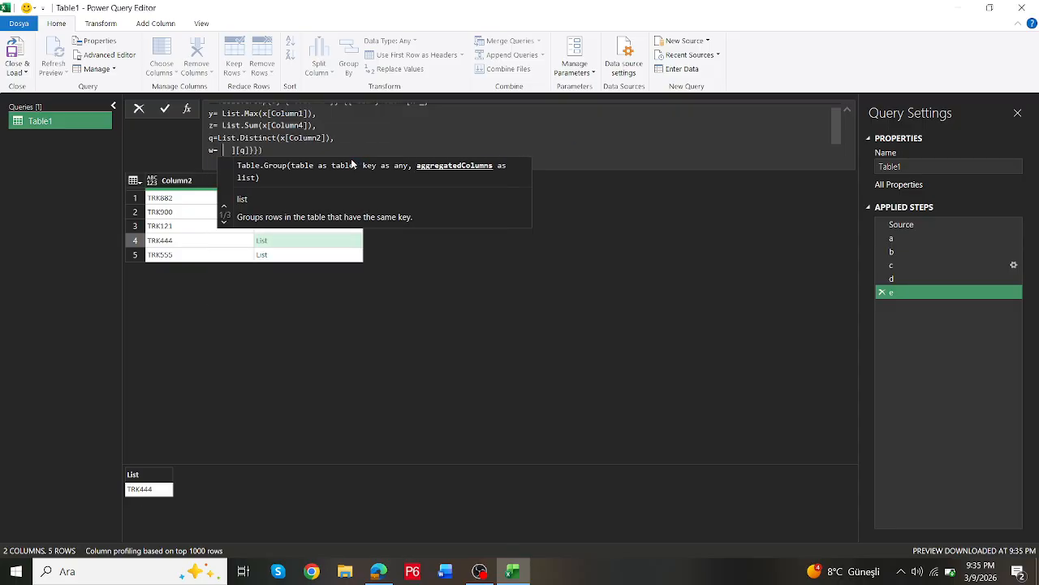
type(" list")
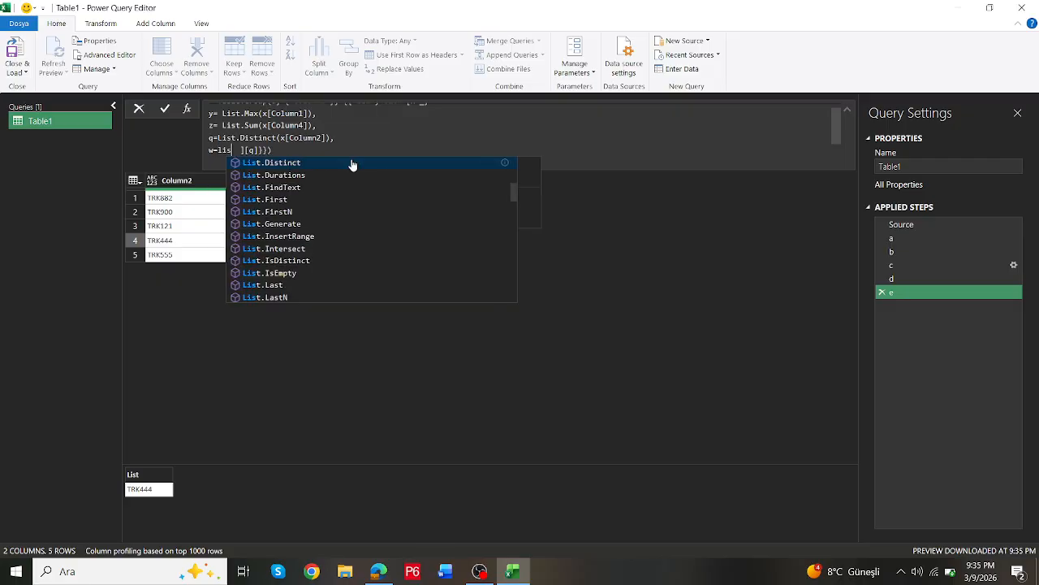
type("zi")
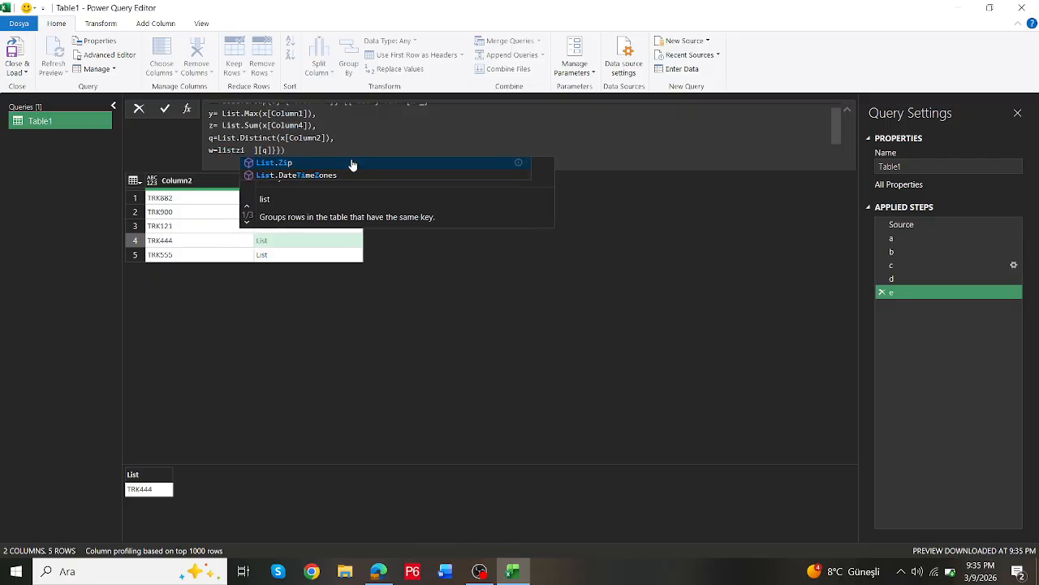
key("Tab")
type("(")
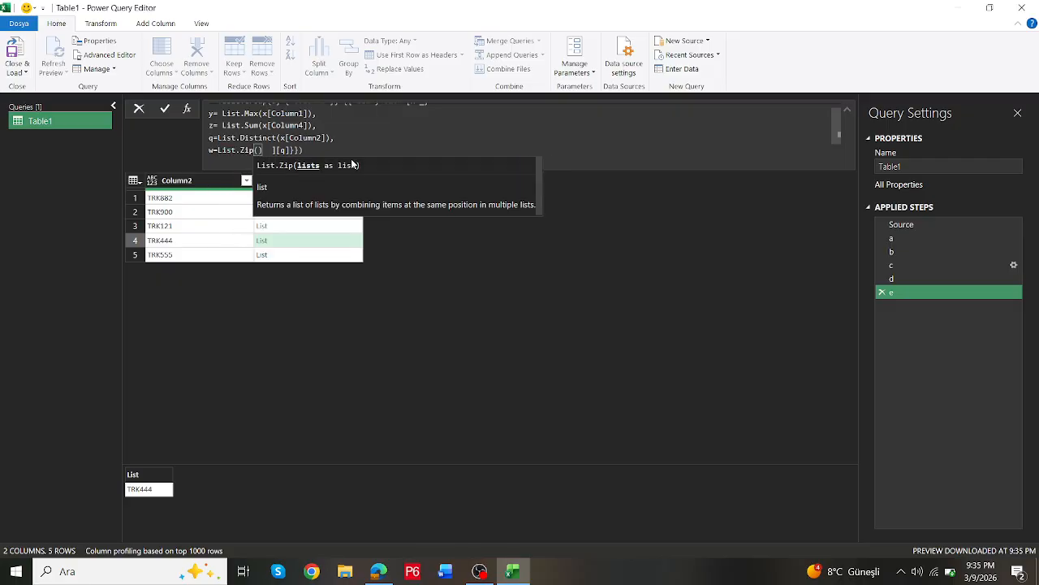
type("{")
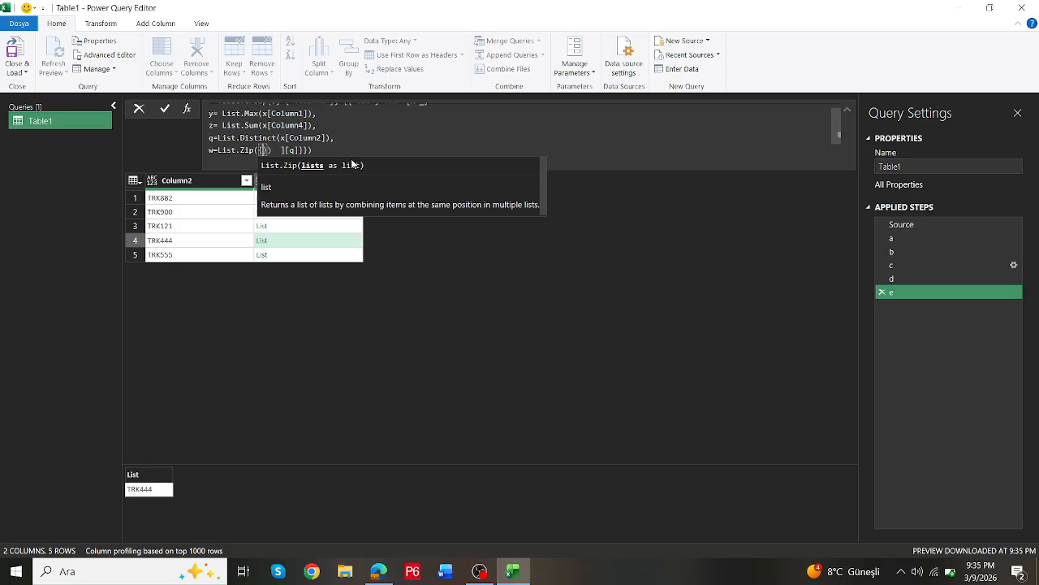
type("{q}")
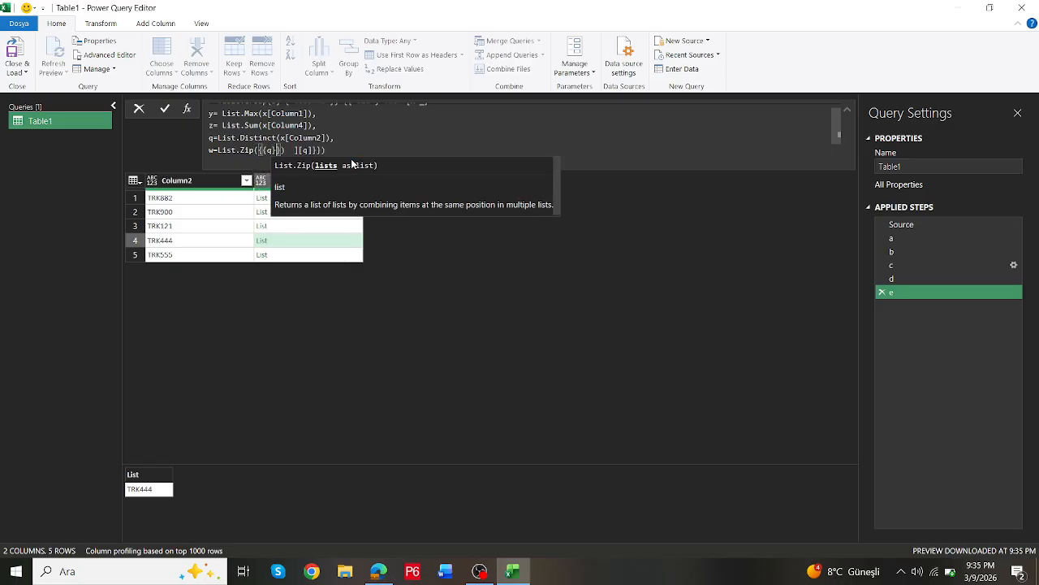
type(",")
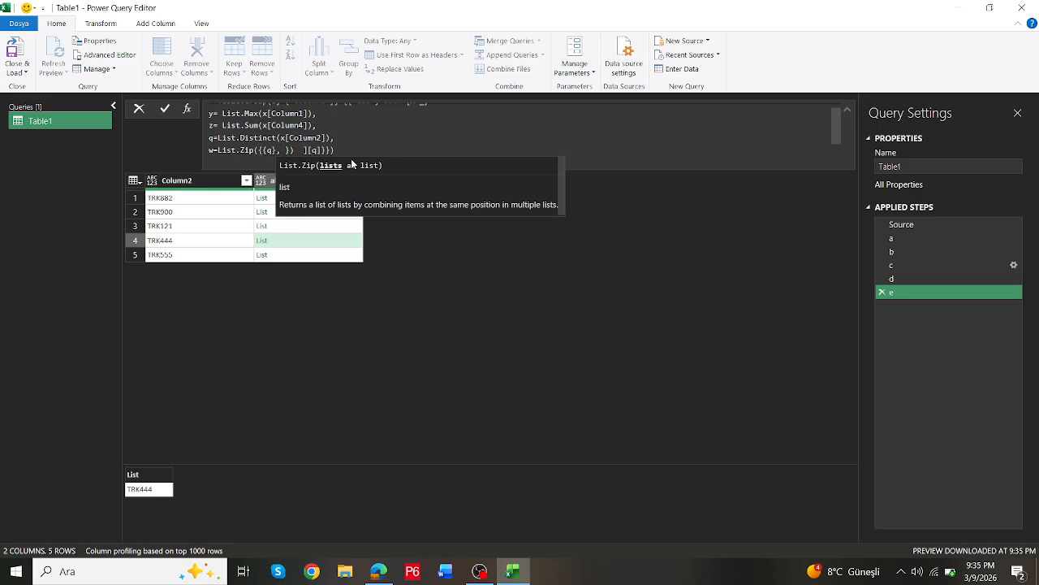
Add {z} as the second list in w's List.Zip call and open a third list after it
left_click(271, 150)
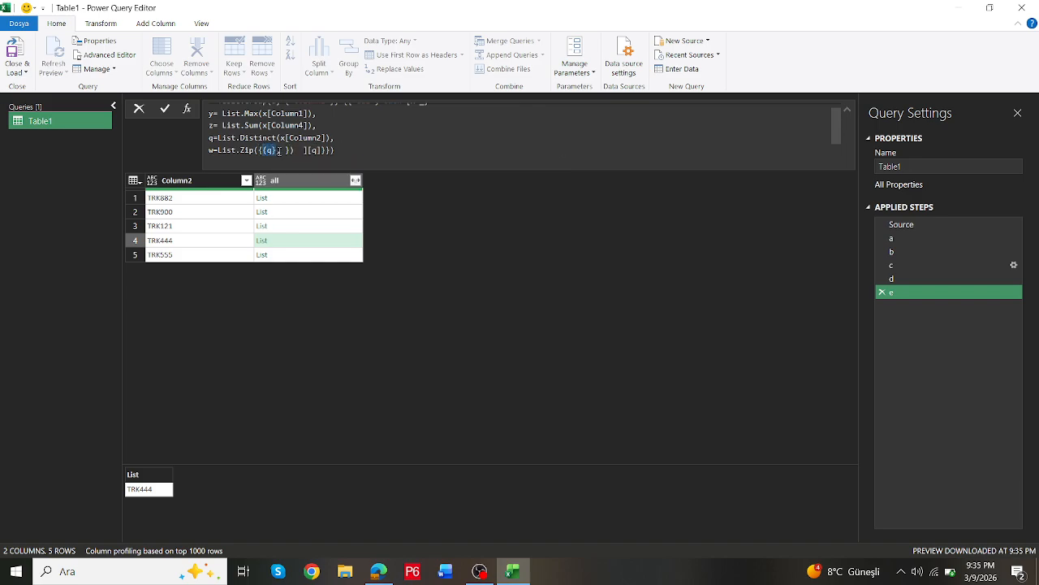
left_click(280, 151)
type("{")
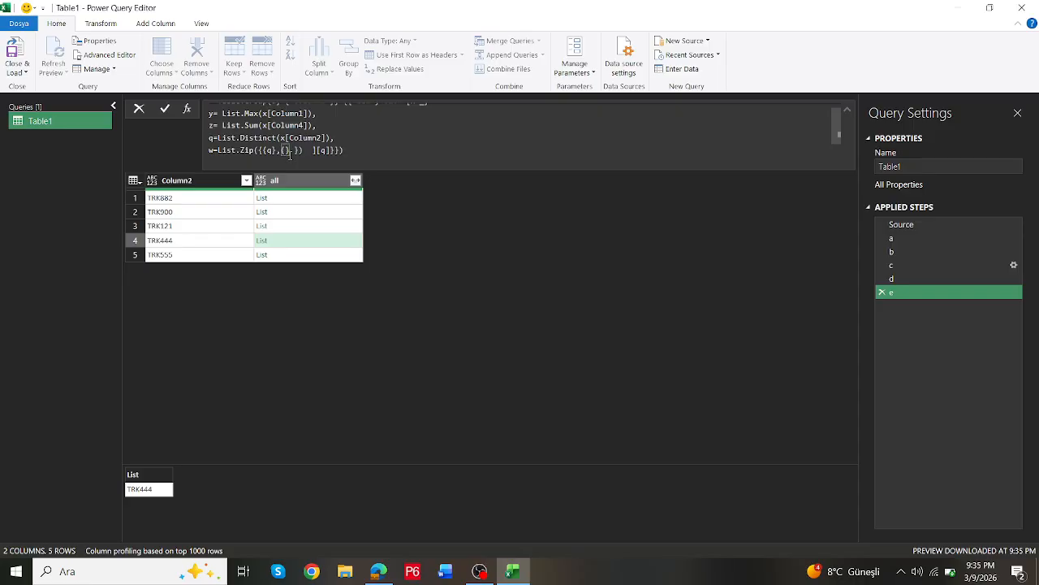
type("z},{")
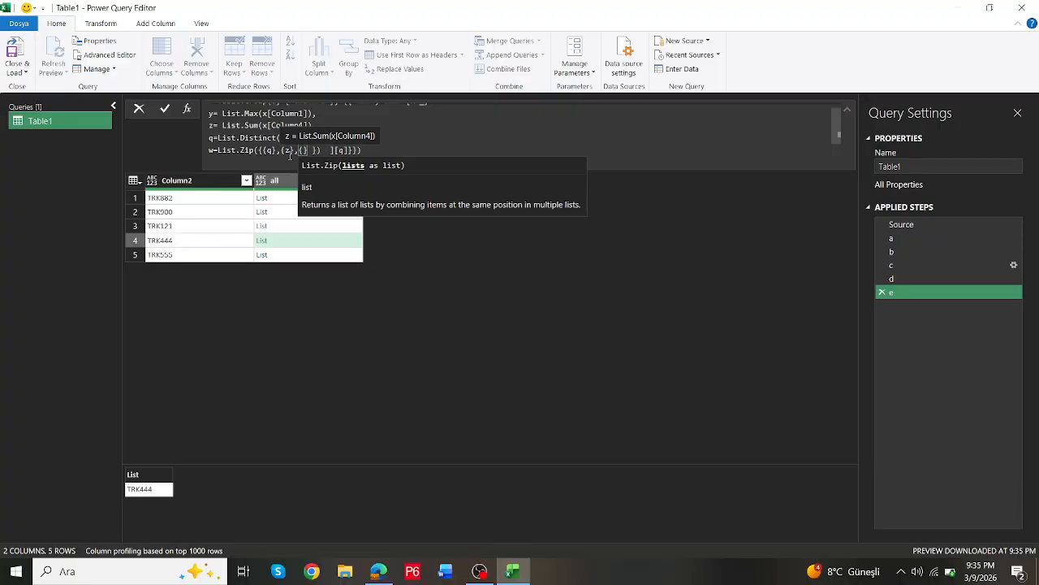
Complete the List.Zip call with {y}, make step e's record return [w], and preview each truck's list
type("y} }) ][")
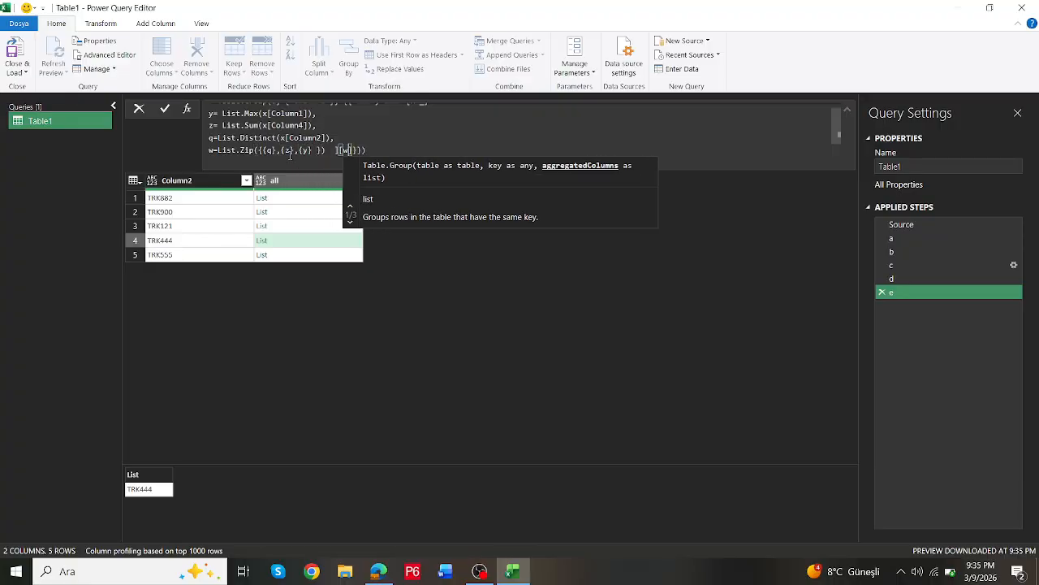
type("w")
left_click(380, 151)
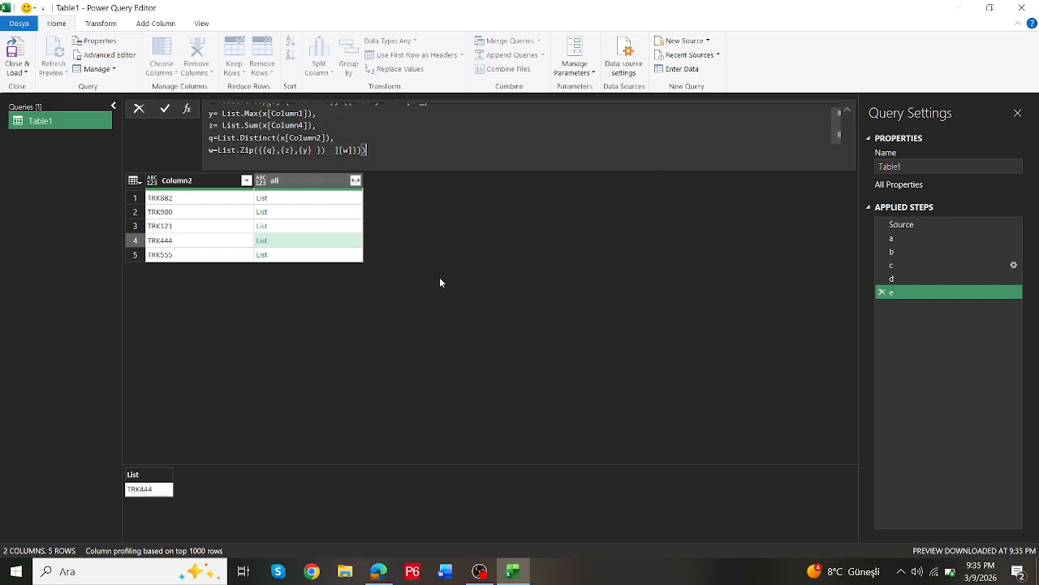
left_click(439, 278)
left_click(340, 199)
left_click(341, 213)
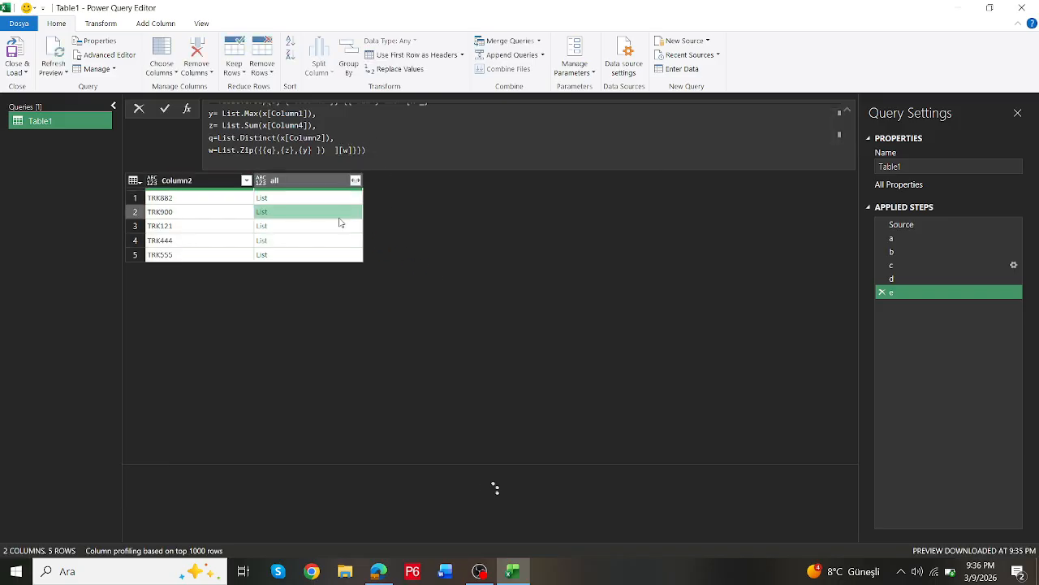
left_click(341, 226)
left_click(339, 241)
left_click(340, 256)
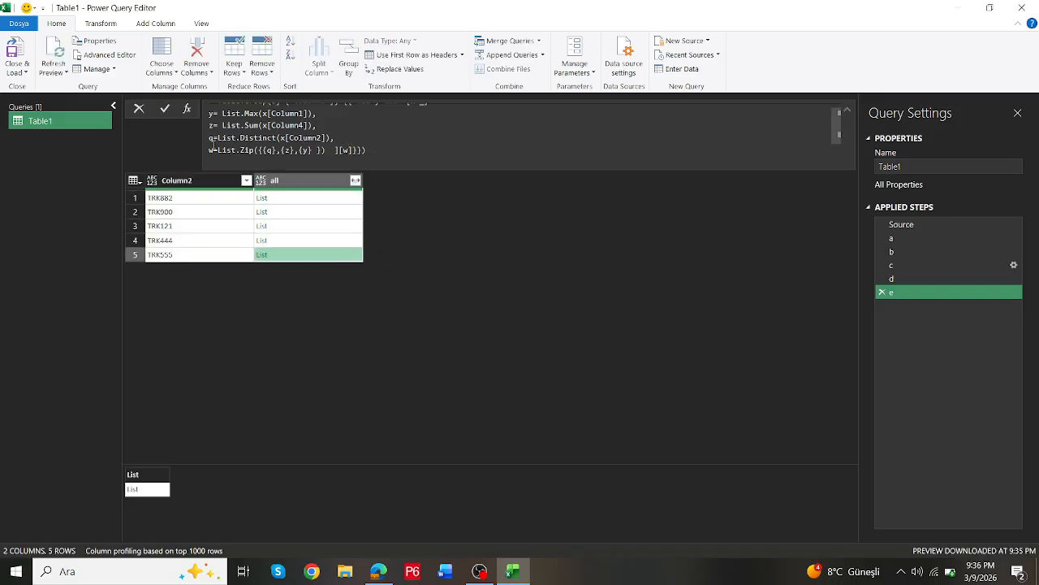
Wrap the List.Zip expression of field w in List.Combine and preview the TRK882 list
left_click(217, 150)
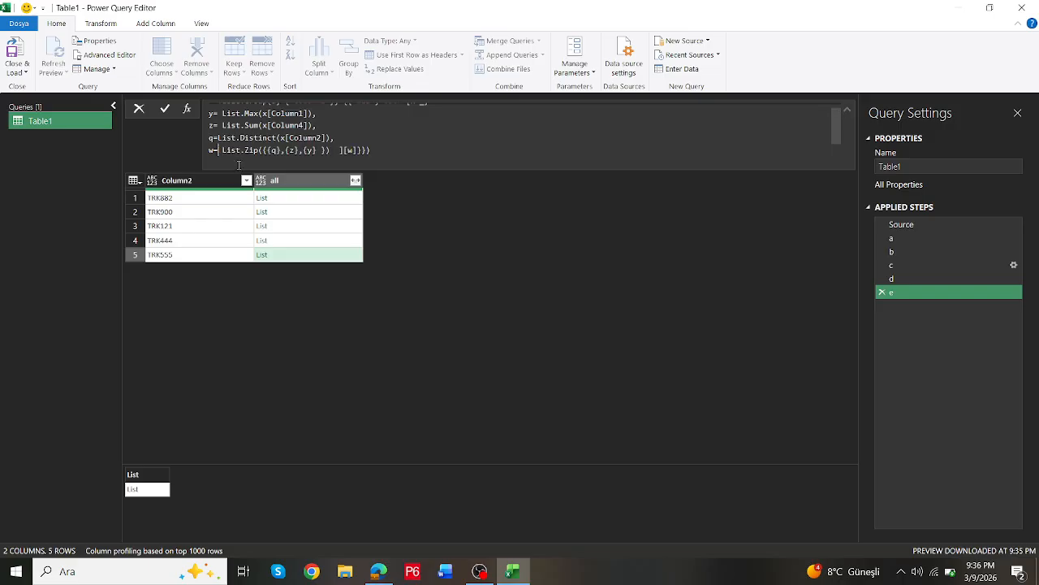
type("list")
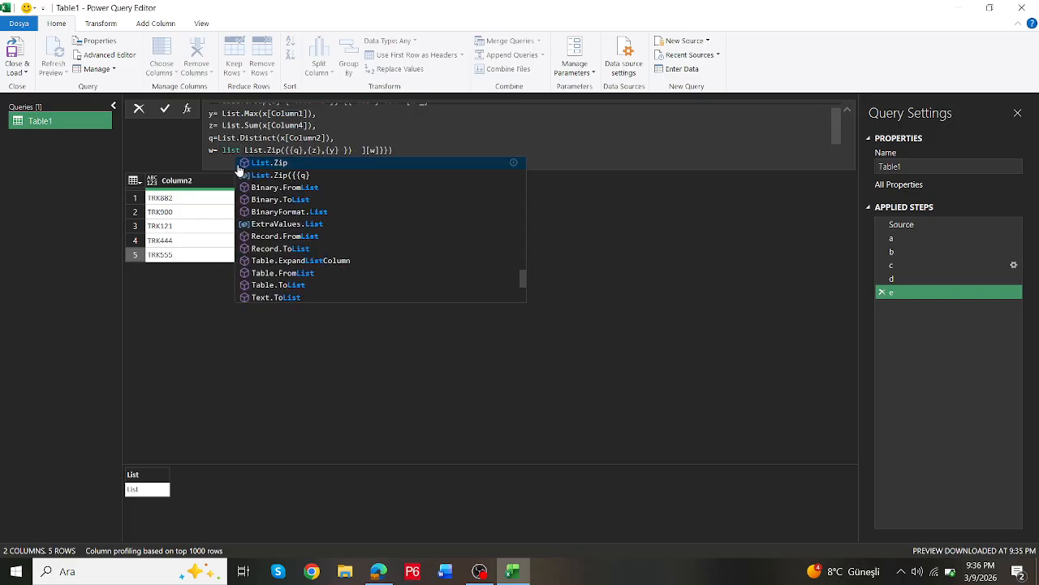
type(".comb")
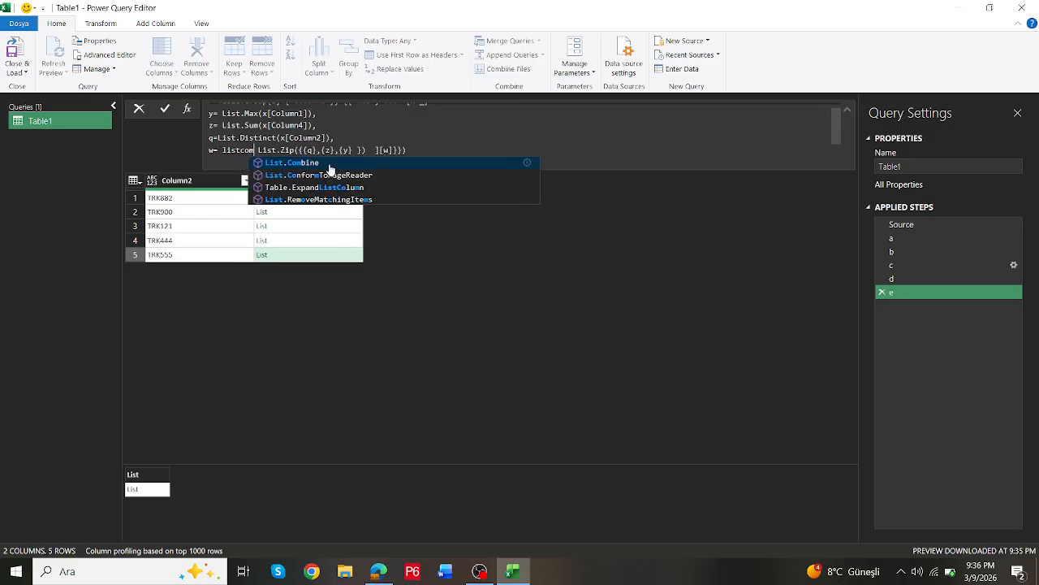
left_click(331, 162)
type("(")
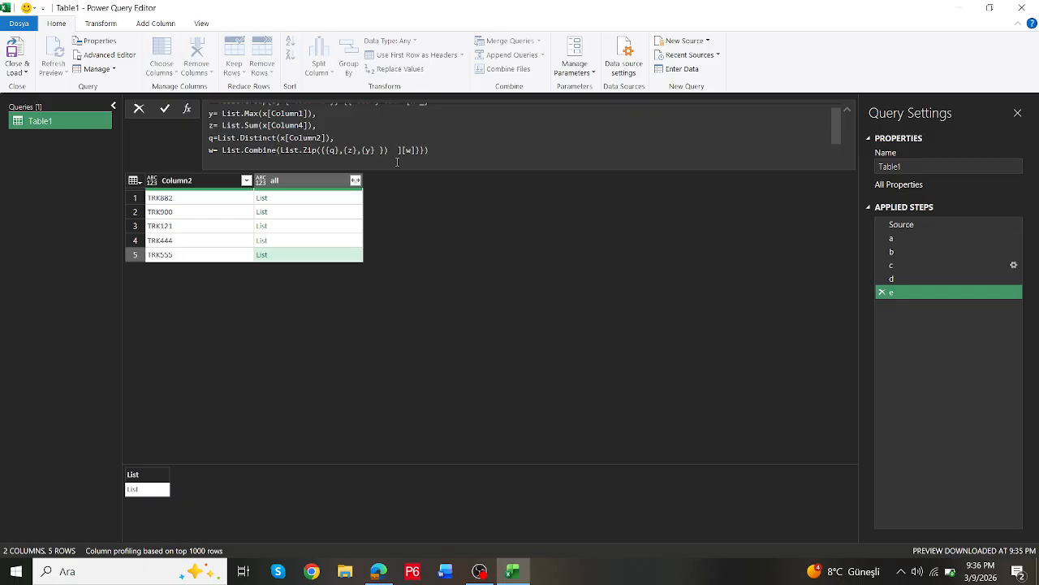
type(")")
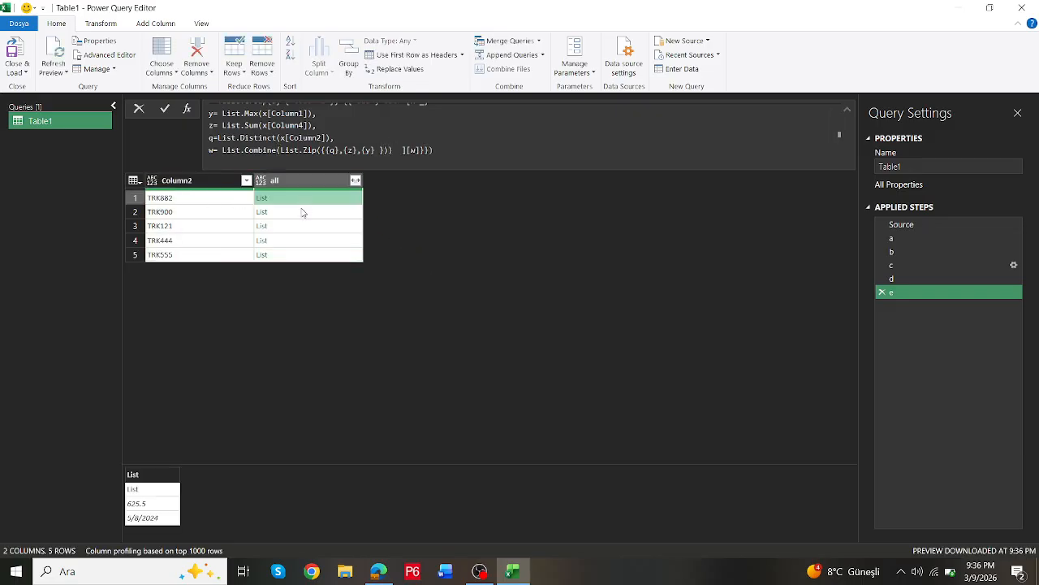
Replace {q} with plain q in field w so the call reads List.Zip({q,{z},{y} })
left_click(329, 150)
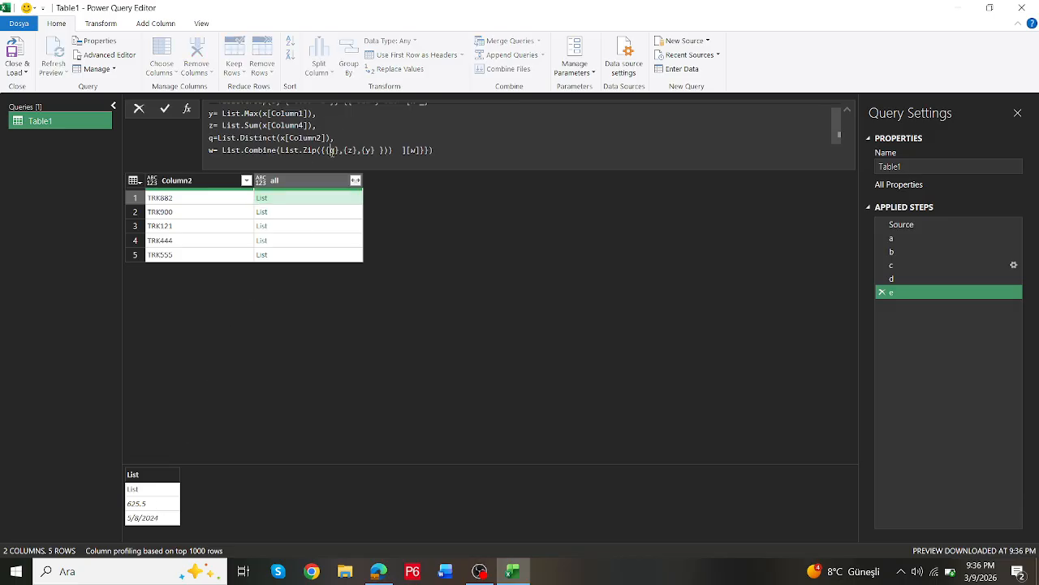
key("BackSpace")
key("BackSpace")
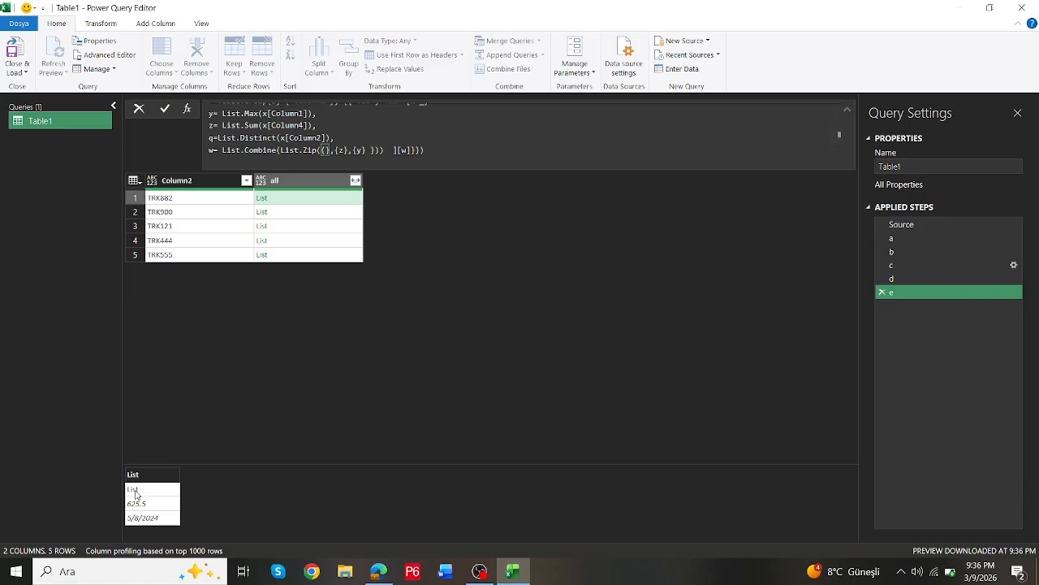
left_click(292, 382)
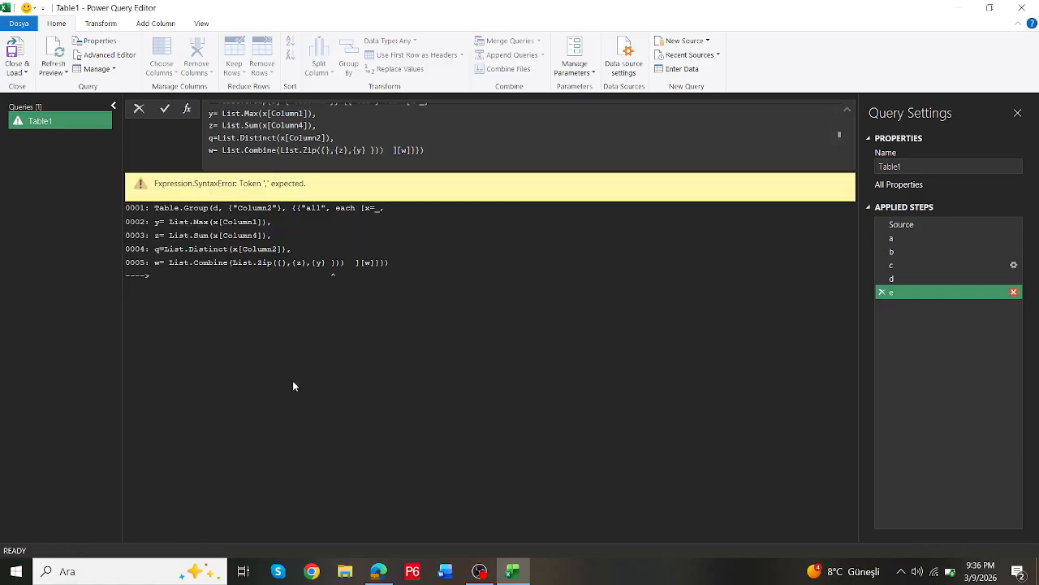
left_click(326, 150)
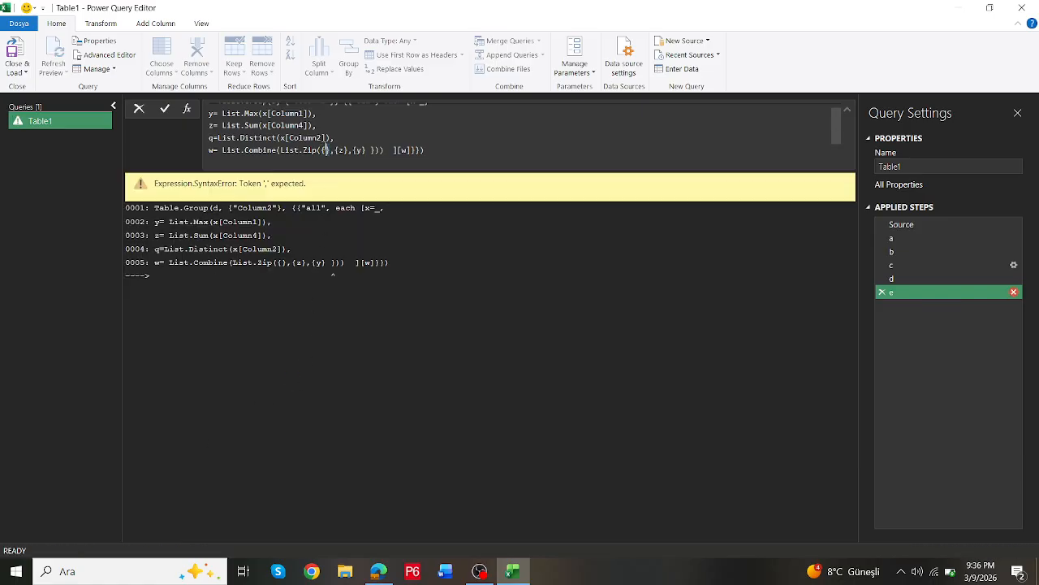
type("q")
left_click(423, 362)
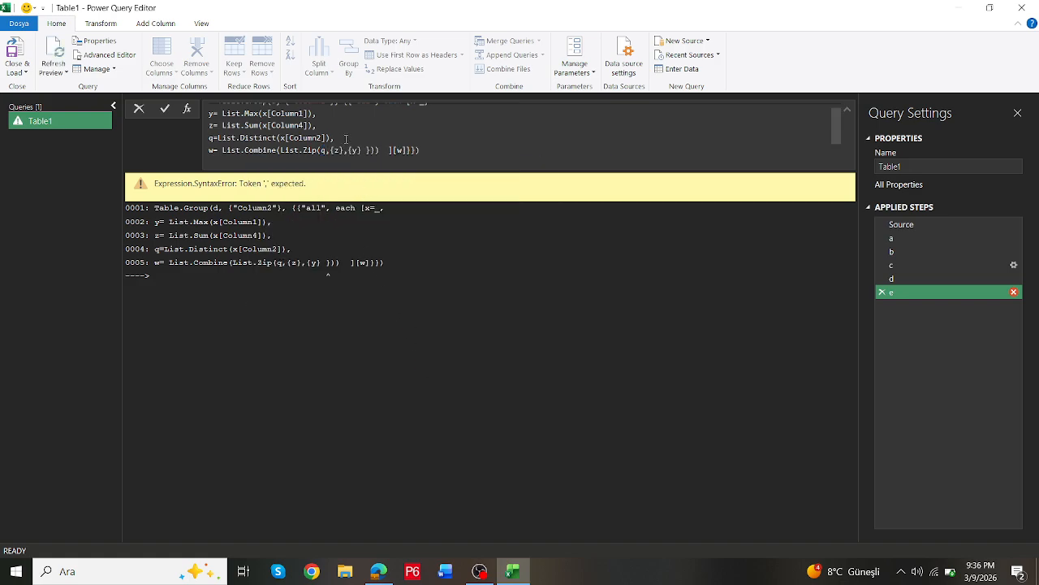
left_click(321, 151)
type("{")
key("Return")
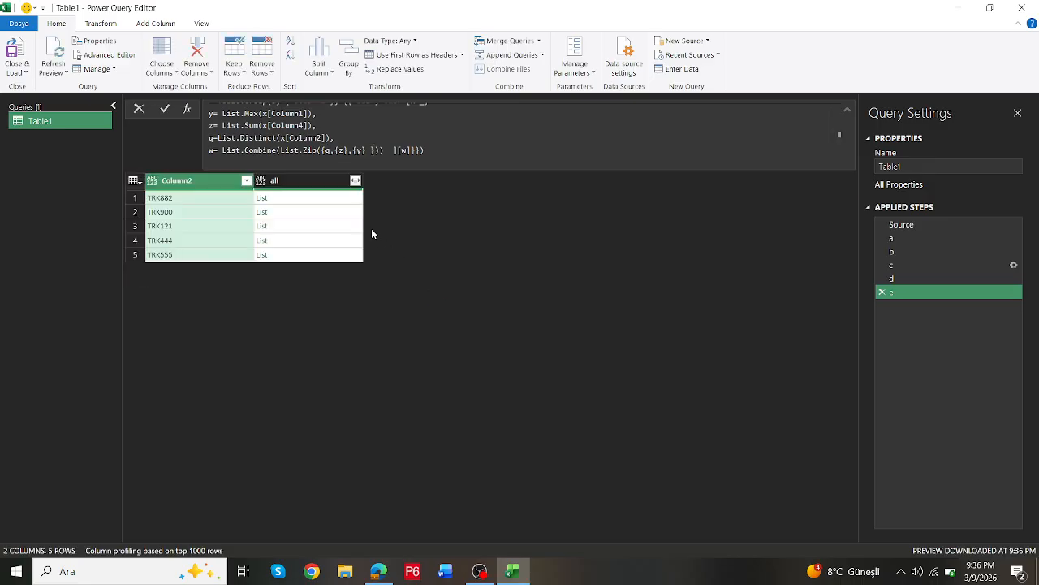
Preview the combined lists for TRK882, TRK121 and TRK444 in the all column
left_click(328, 204)
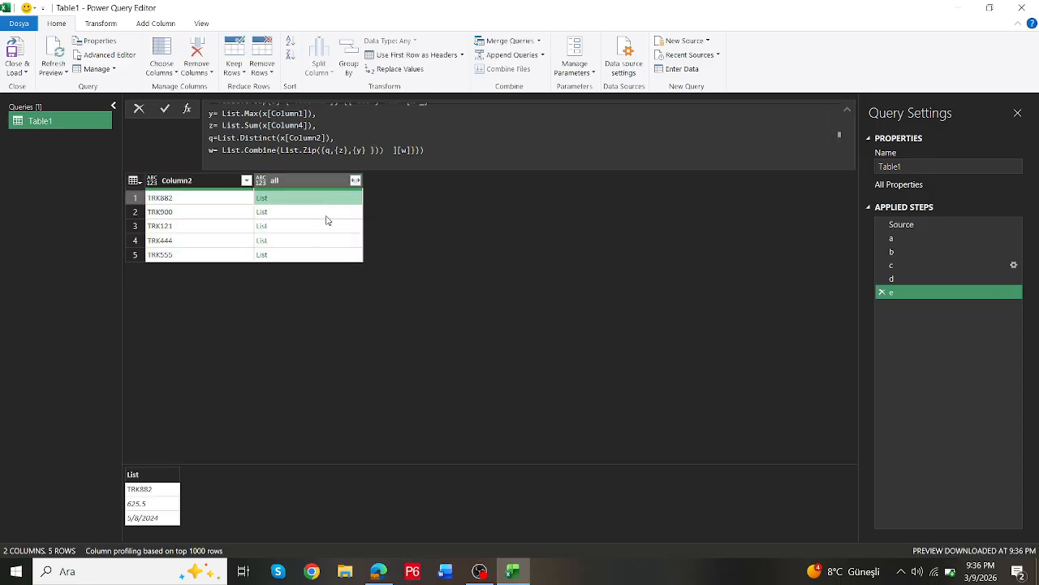
left_click(327, 225)
left_click(329, 240)
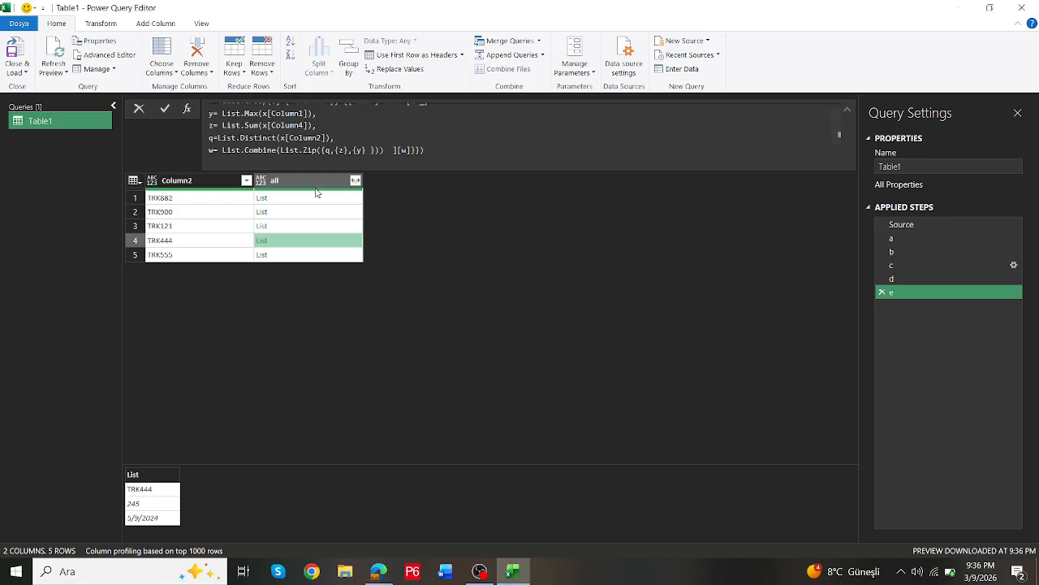
mouse_move(319, 194)
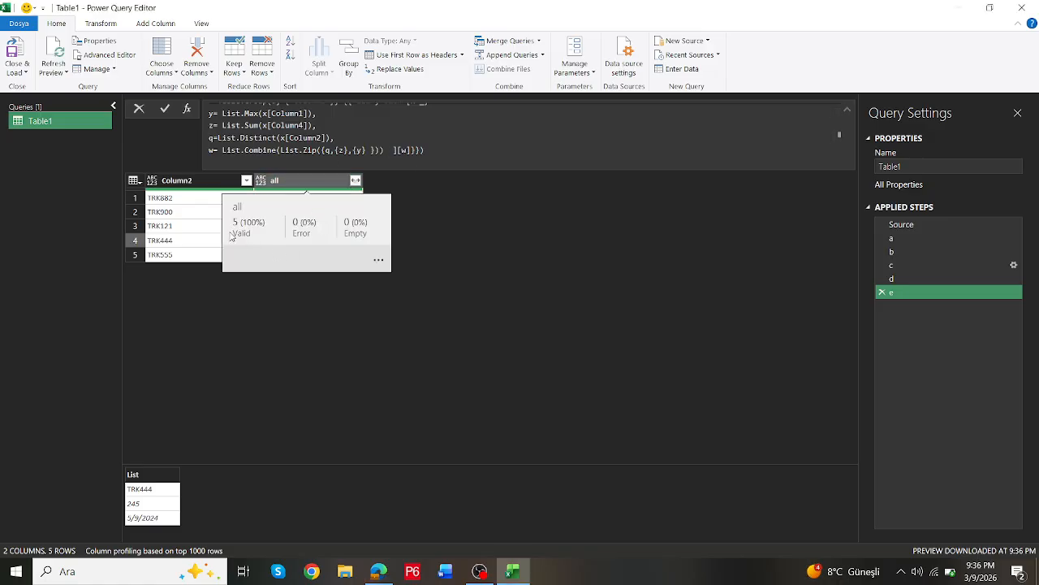
Append [all] to step e's Table.Group formula to return only that column, and preview its first list
left_click(438, 150)
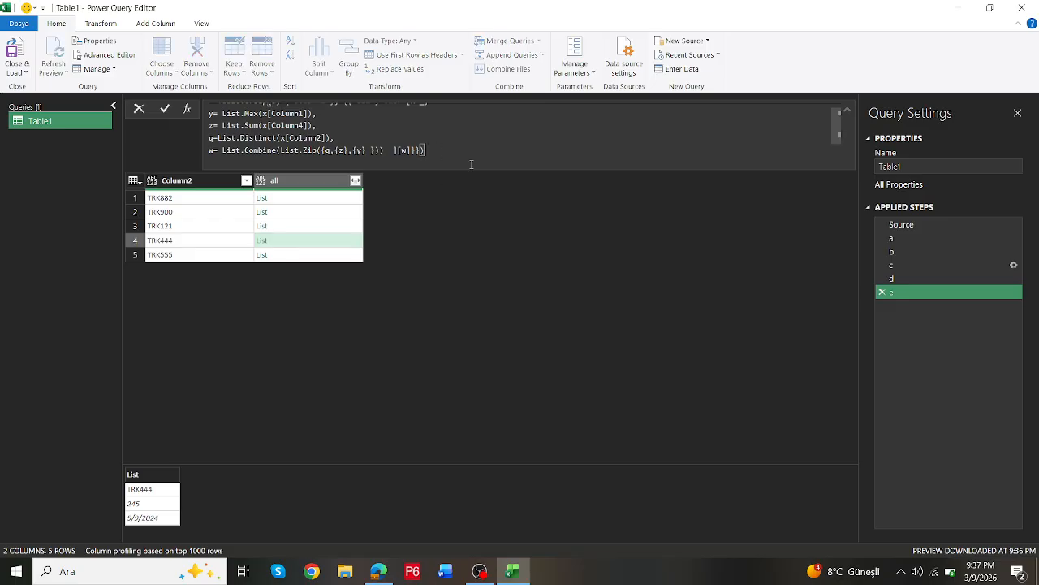
type("[aa")
key("BackSpace")
type("ll")
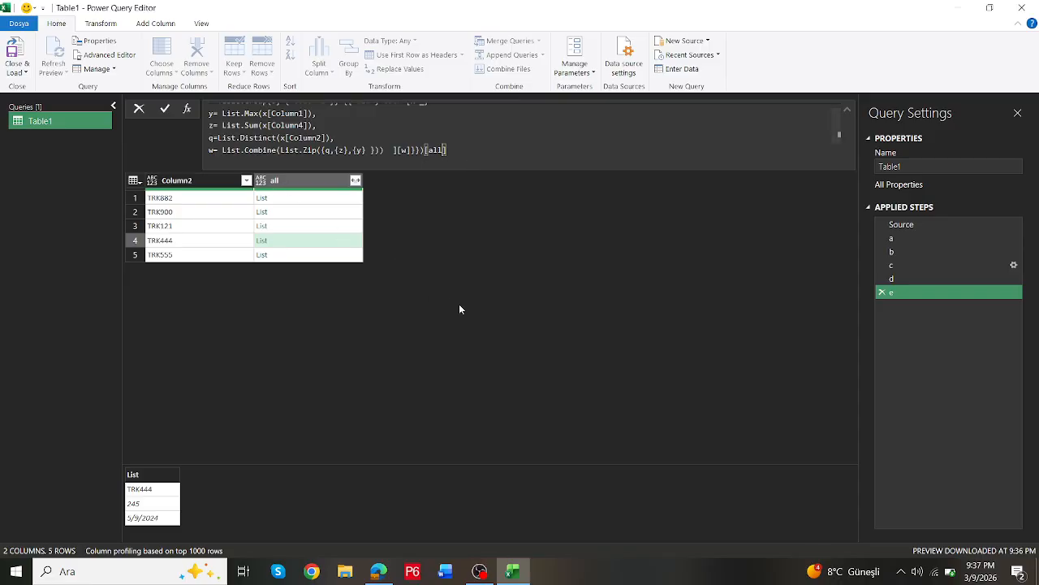
key("Return")
left_click(177, 197)
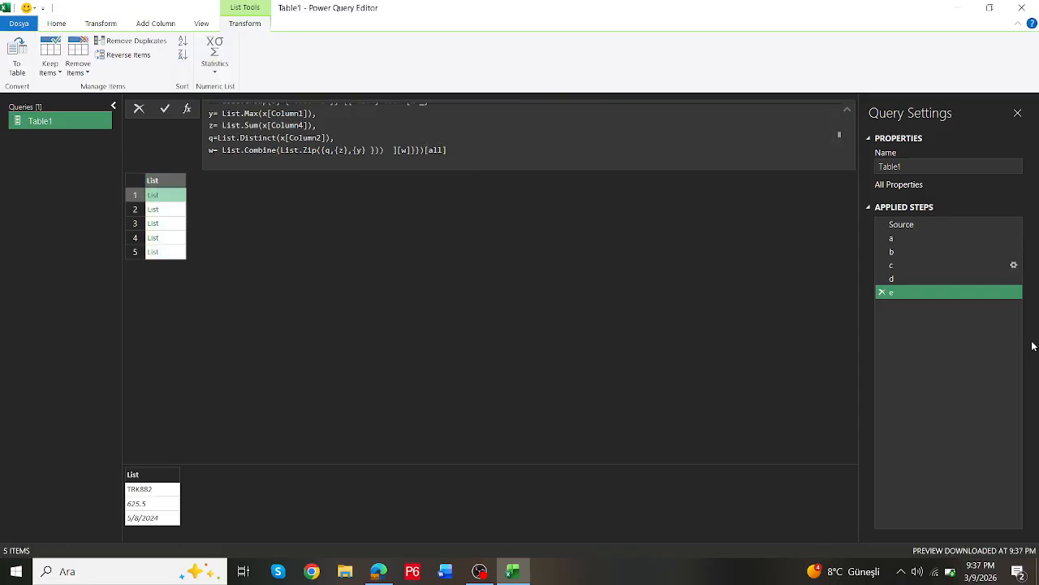
Add a new step after e with the formula = Table.FromRows(e) to turn the lists into a table
left_click(186, 108)
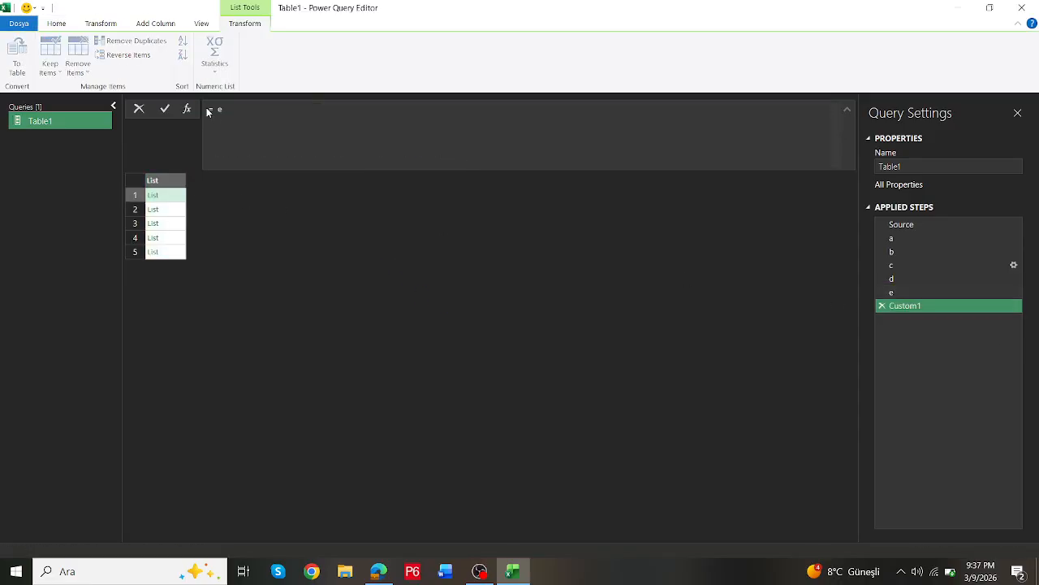
left_click(216, 111)
type("tablefrom")
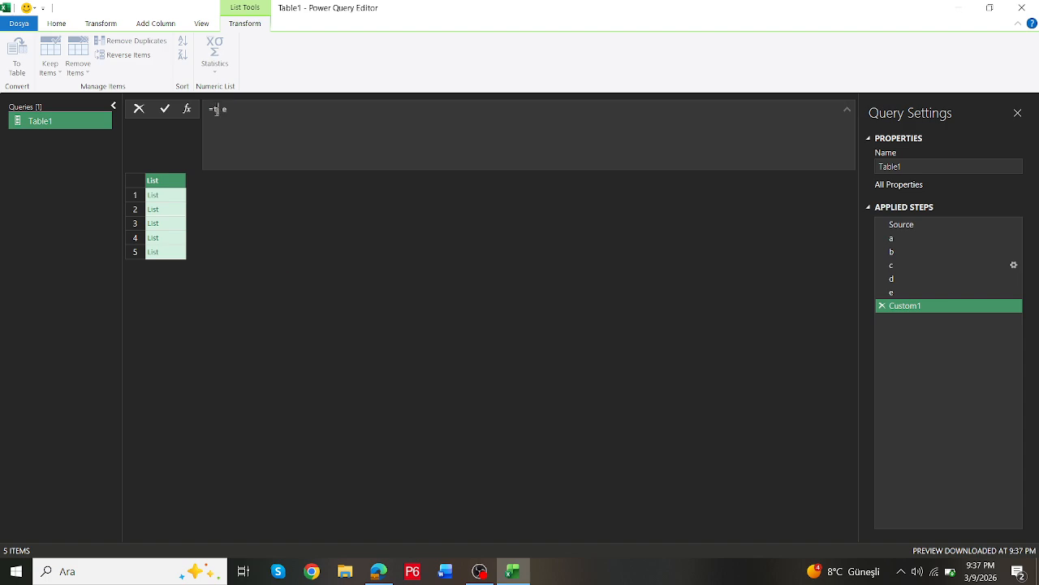
type("row")
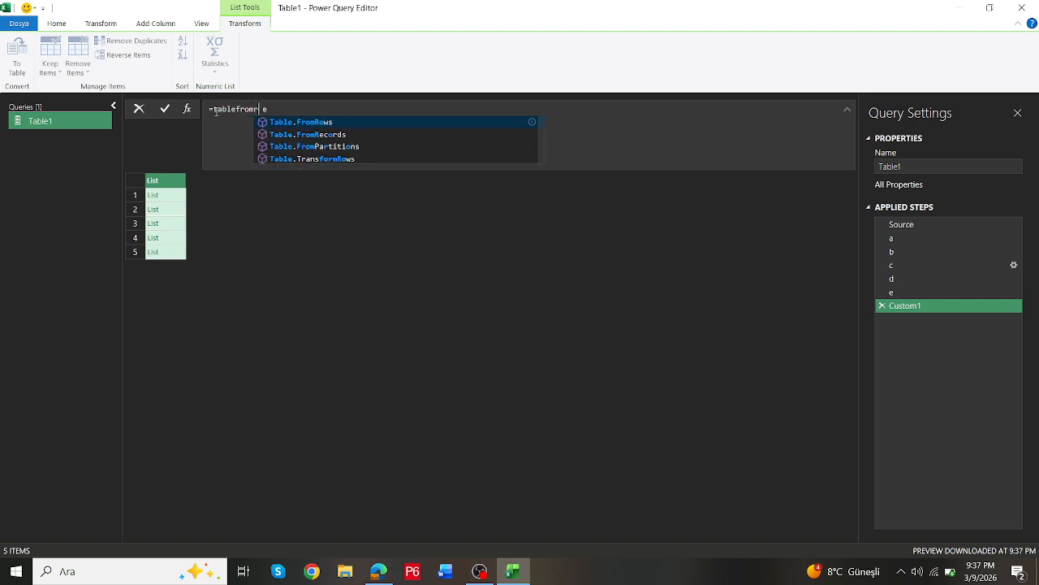
key("Tab")
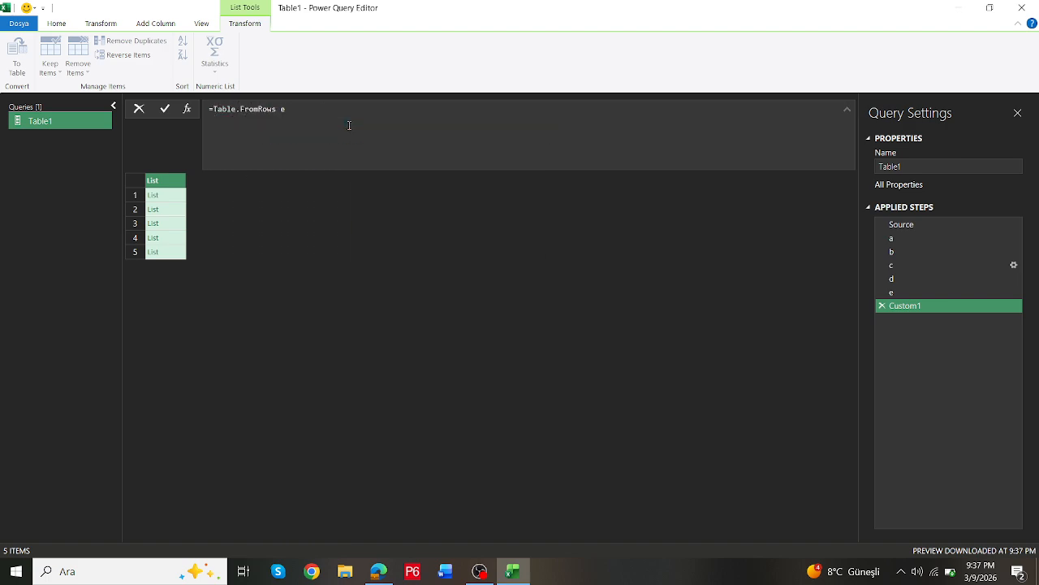
type("(")
key("Right")
key("Right")
key("BackSpace")
key("BackSpace")
type(")")
key("Return")
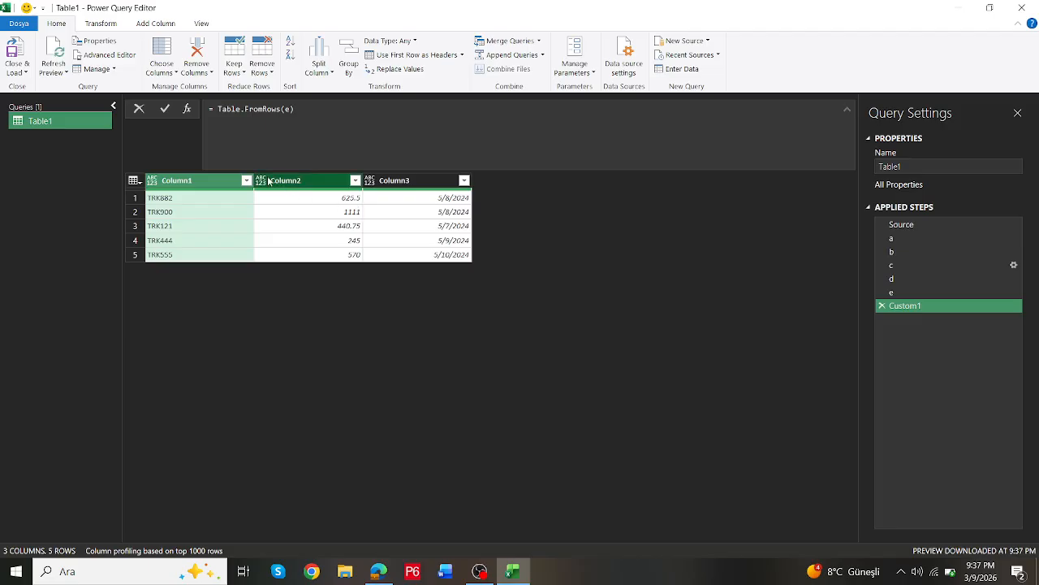
Compare the new table with the Answer Expected range and its headers in the Excel_Challenge_929 workbook in the browser
left_click(192, 226)
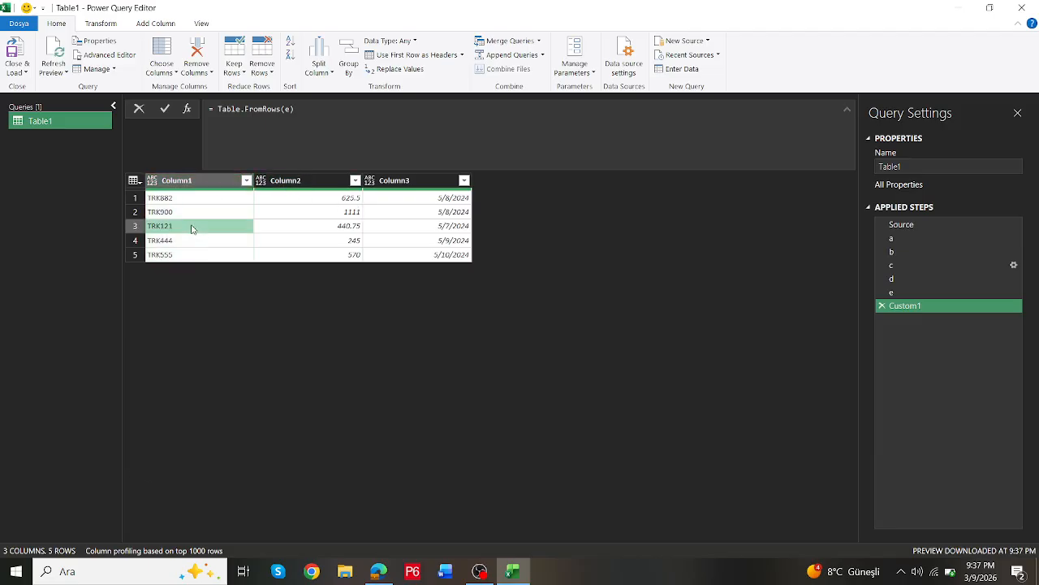
key("alt+Tab")
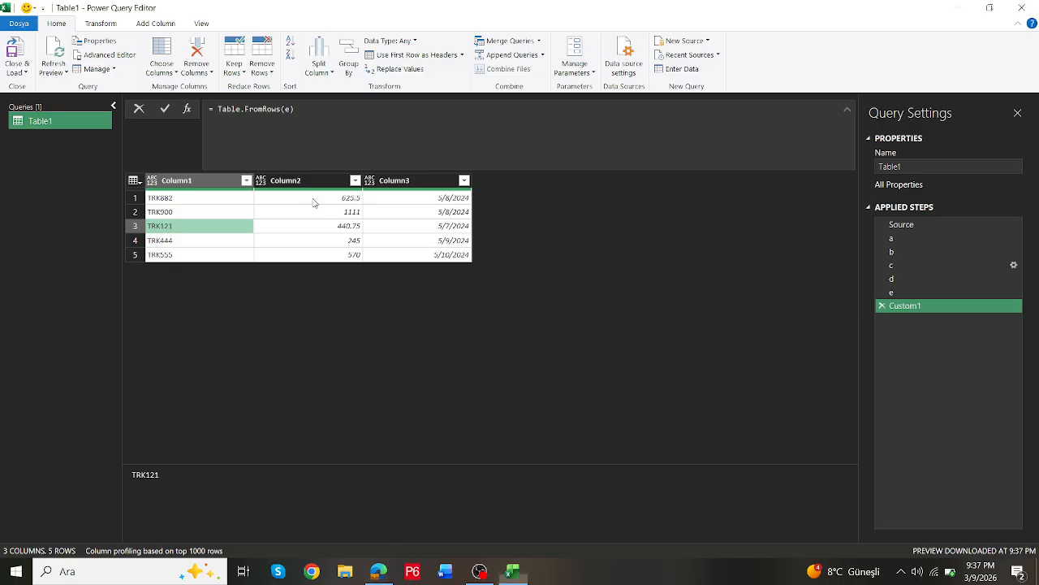
key("alt+Tab")
left_click(289, 108)
key("alt+Tab")
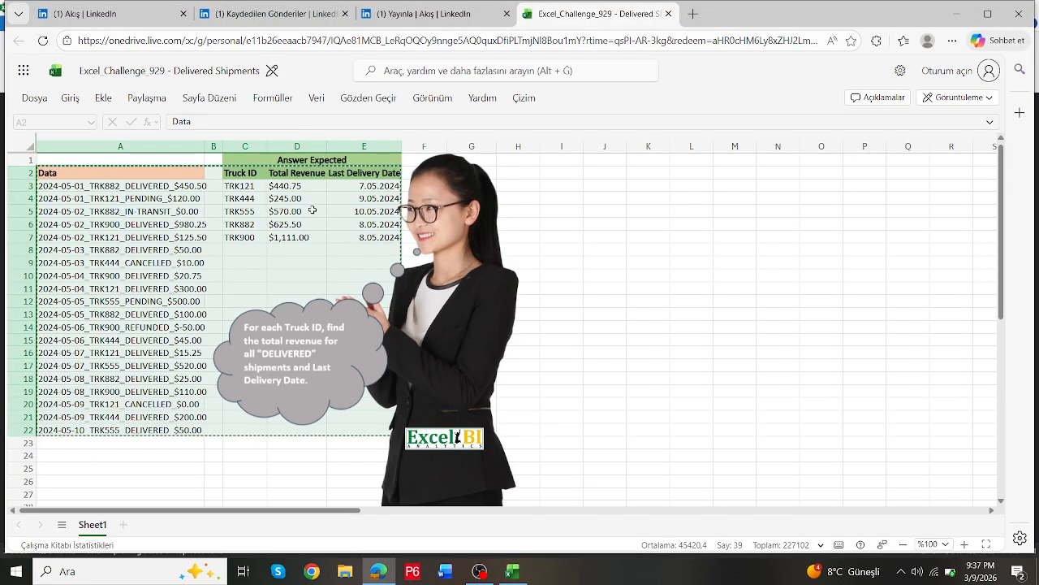
key("alt+Tab")
Add a column-name list as the second argument of Table.FromRows, with "Truck Name" as its first entry
left_click(296, 111)
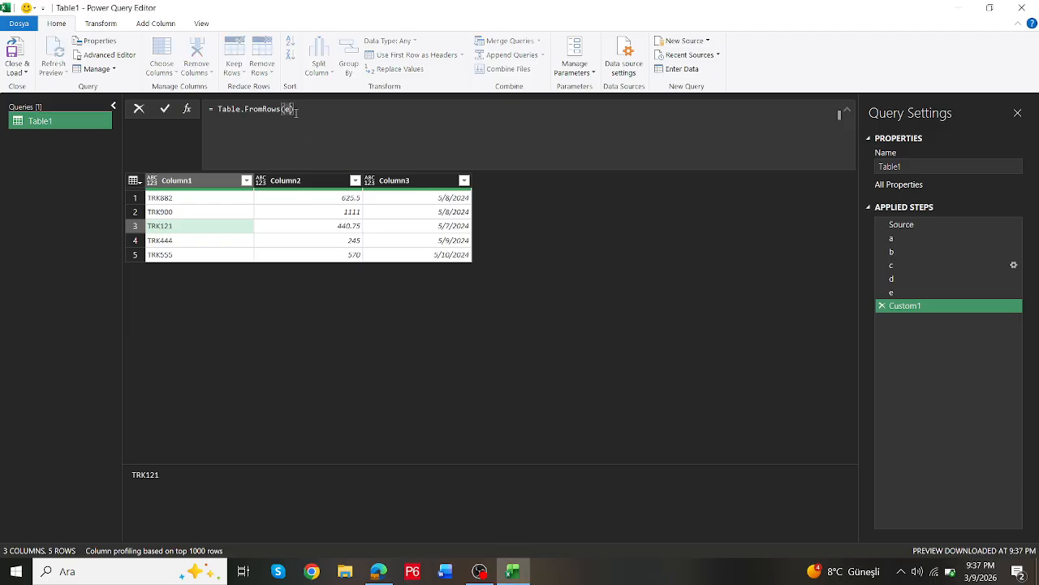
type(",{")
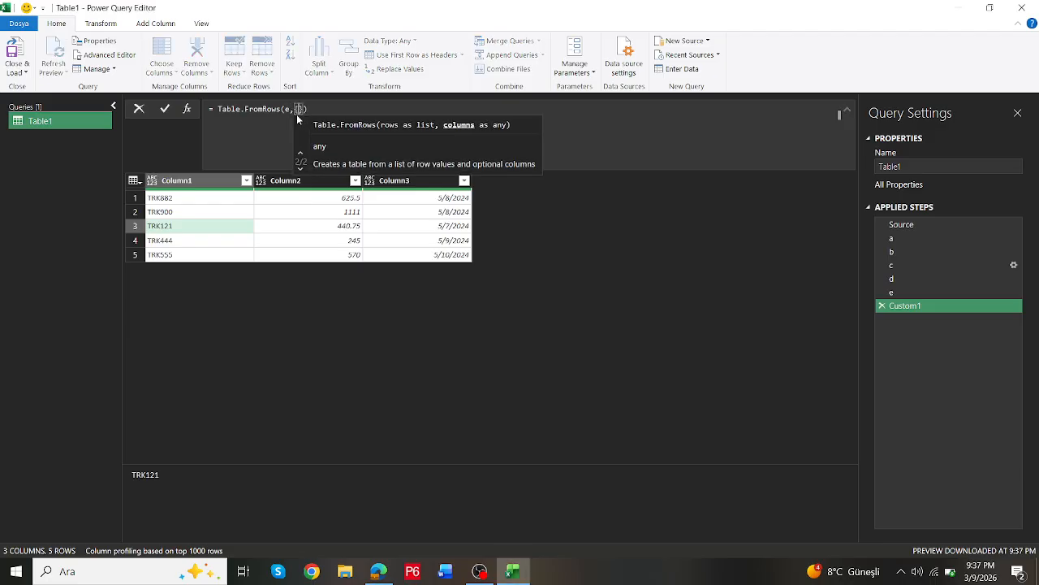
type("\"")
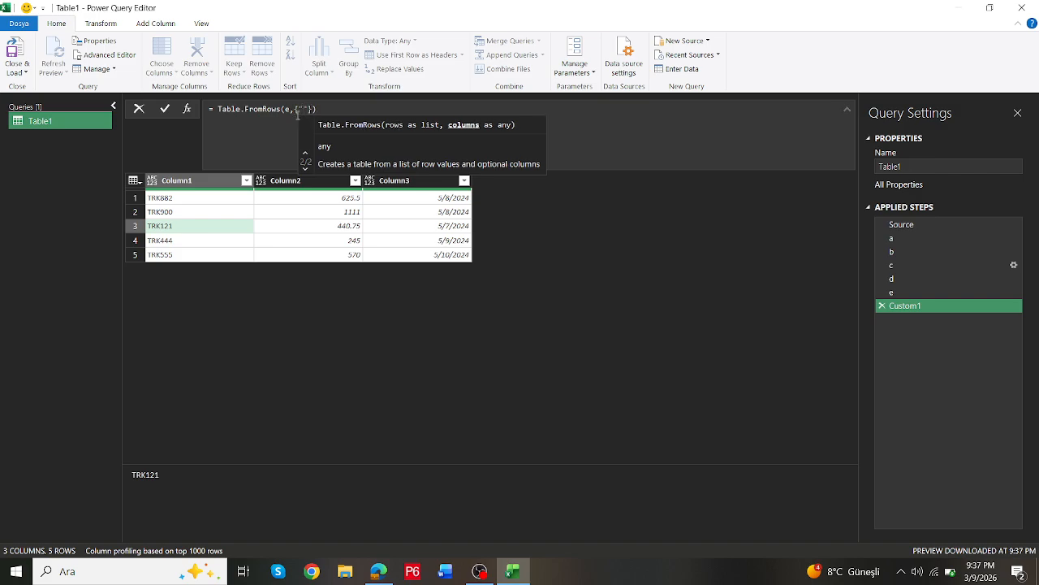
type("Tueck")
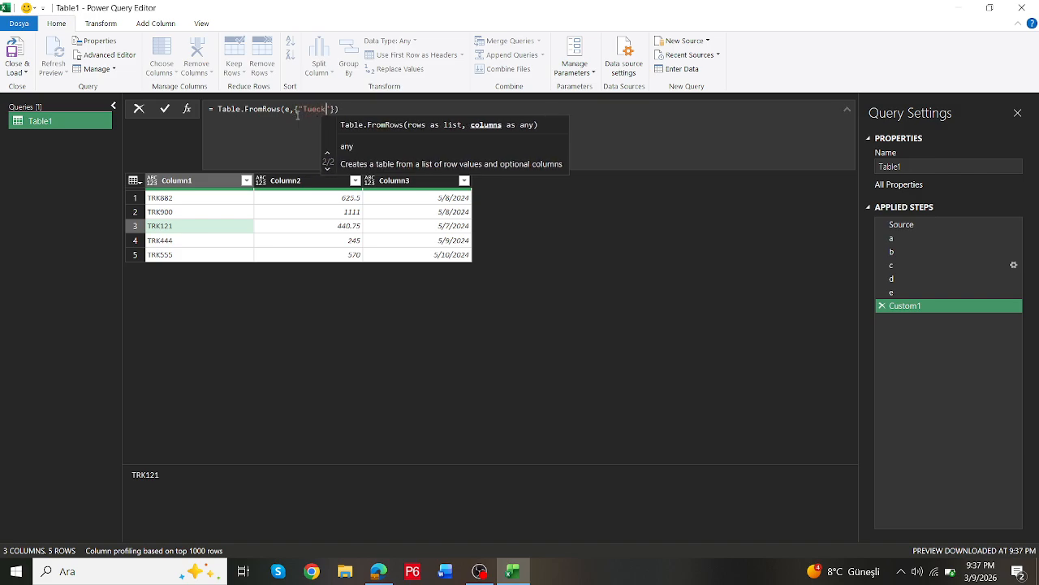
key("BackSpace")
key("BackSpace")
key("BackSpace")
key("BackSpace")
type("r")
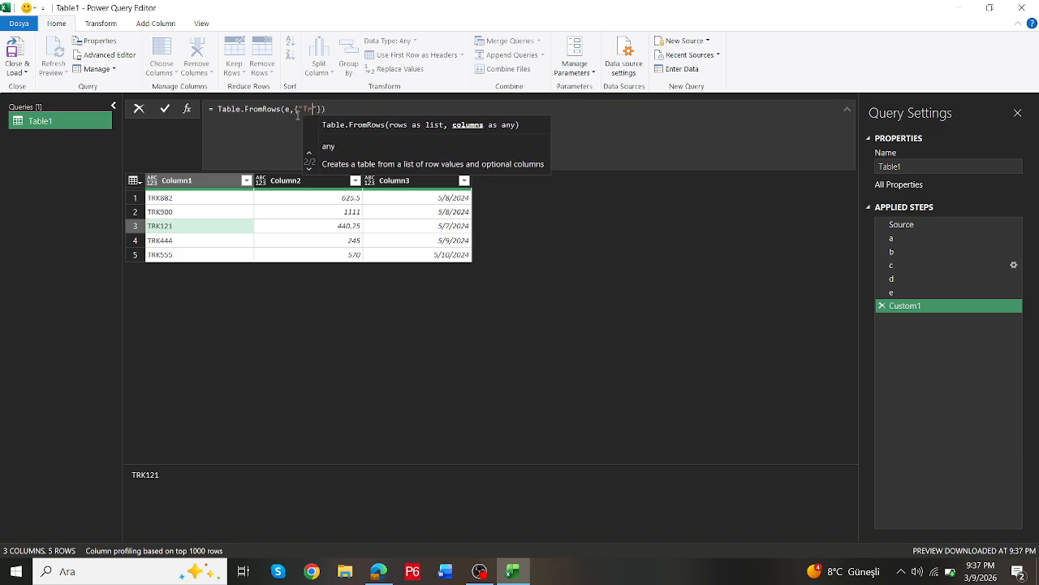
type("uck Name")
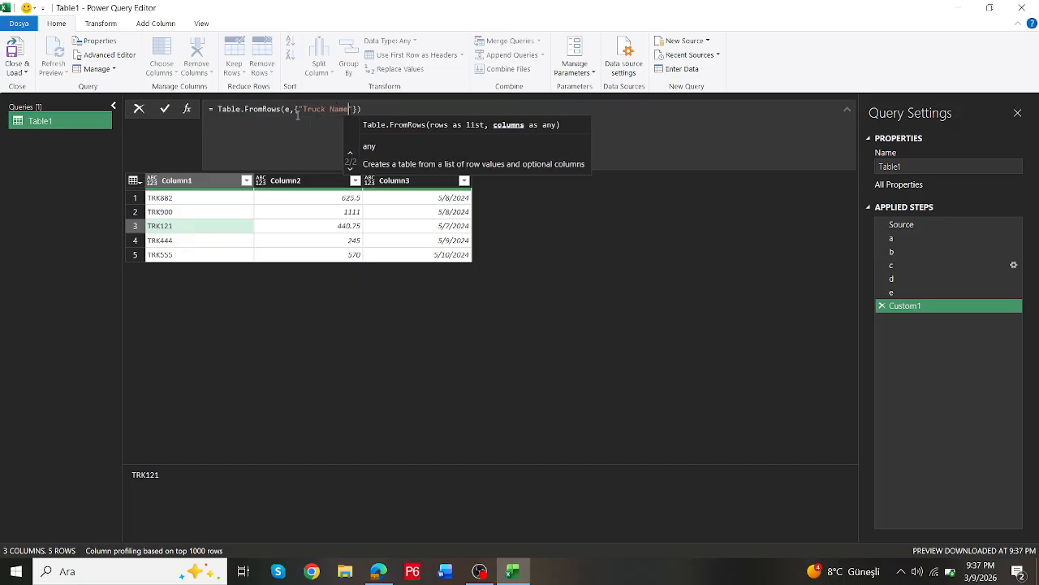
Add "Total Revenue" as the second name in the Table.FromRows column list
type("\",\"")
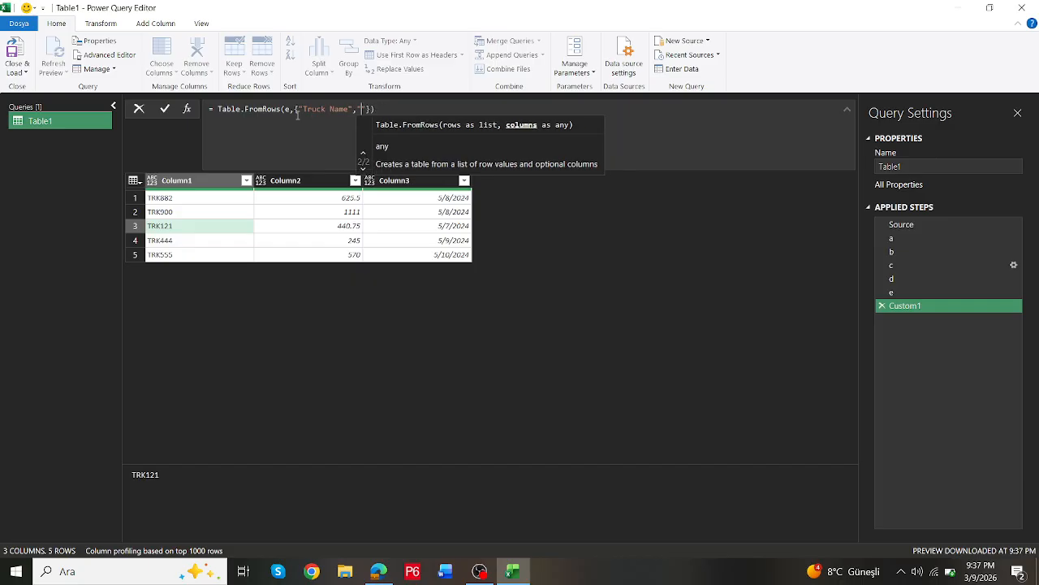
type("Total REvenu")
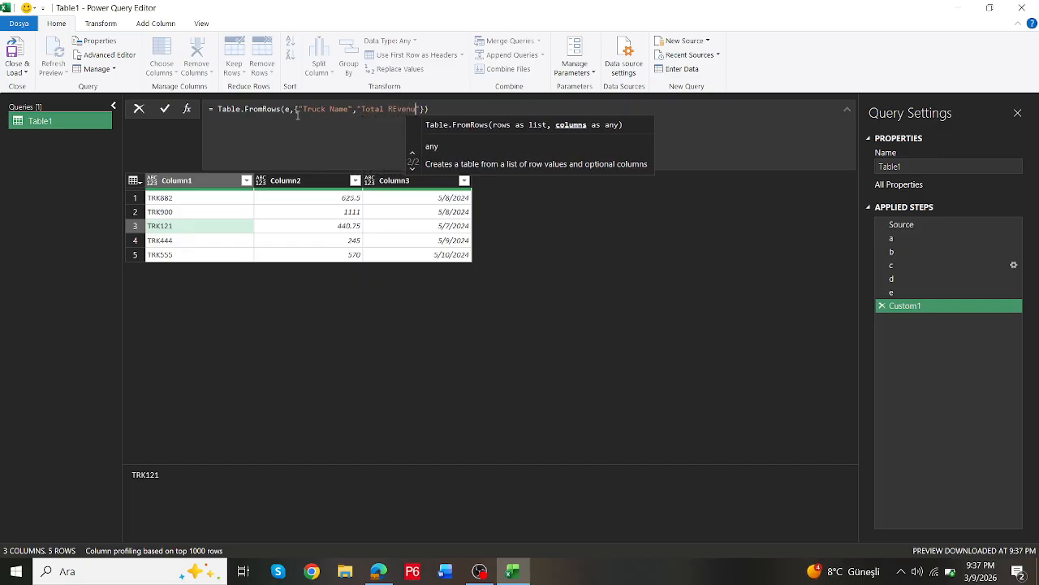
type("e\"")
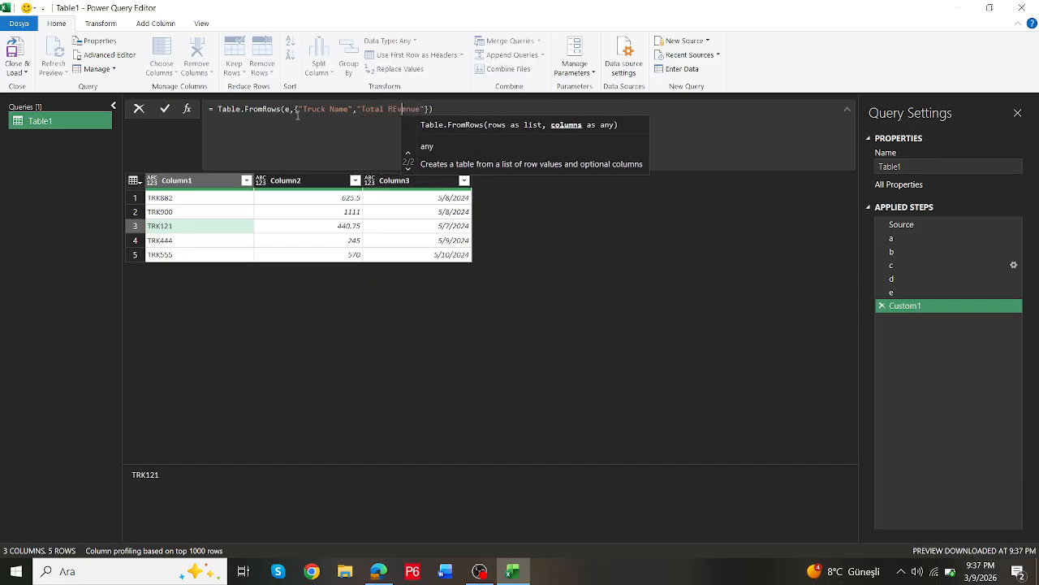
key("Left")
key("BackSpace")
type("e")
key("Right")
key("Right")
key("Right")
key("Right")
key("Right")
key("Right")
key("Right")
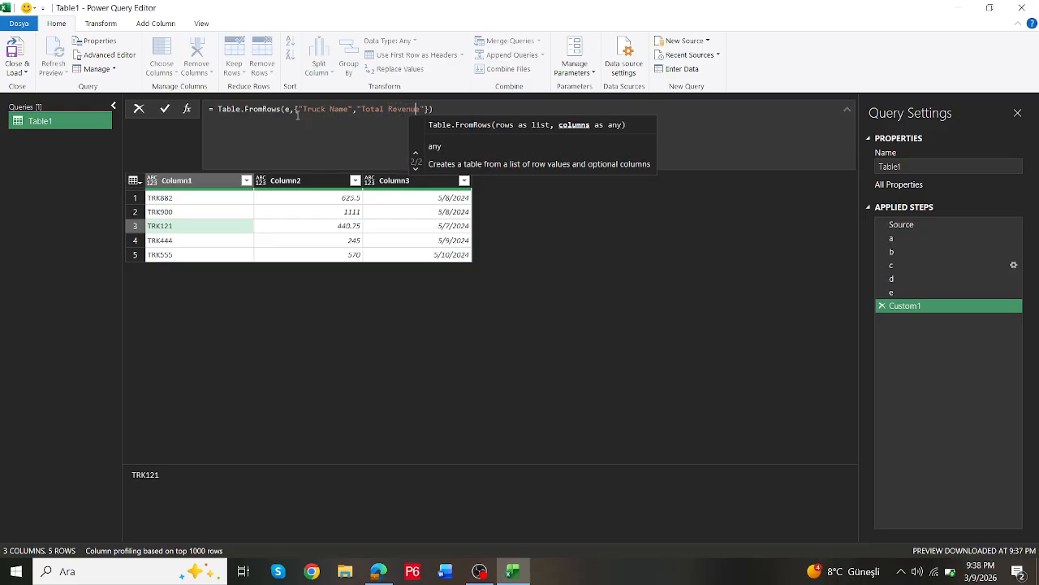
Add "Last Deliv Ship" as the third column name in Table.FromRows and apply the formula
type(", ")
type("\"Las")
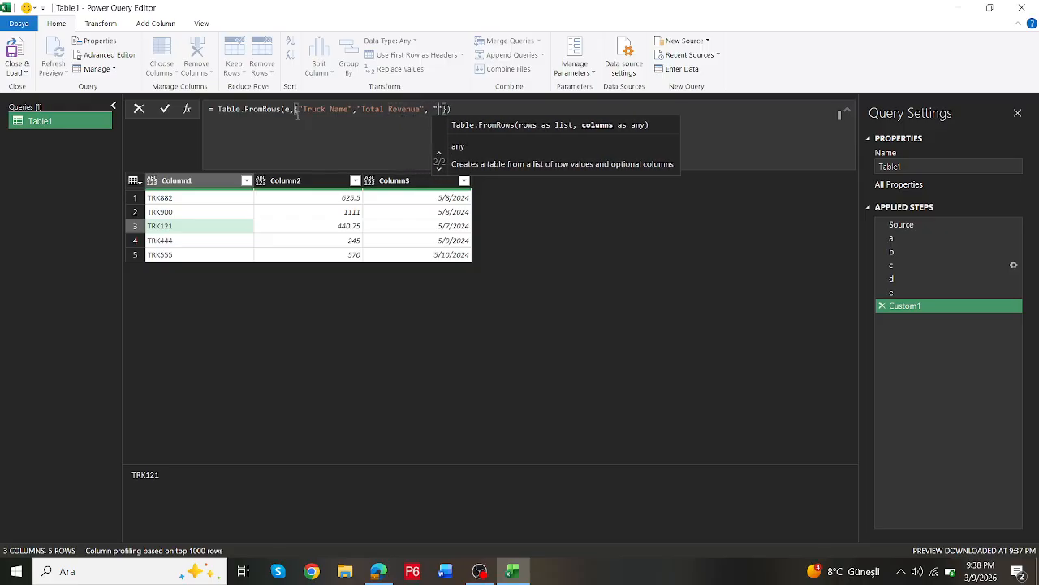
type("t Deliv")
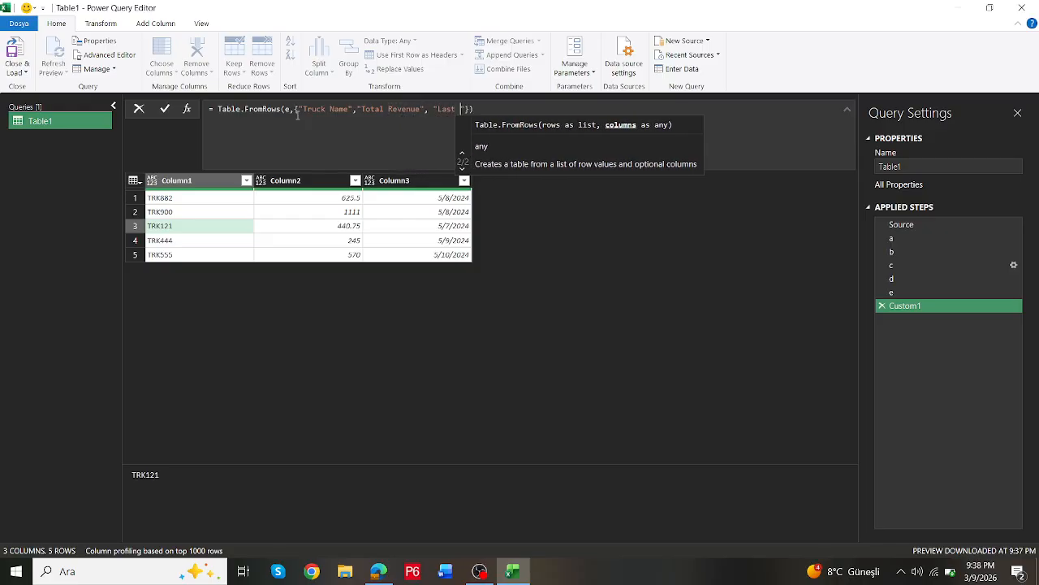
type(" Ship")
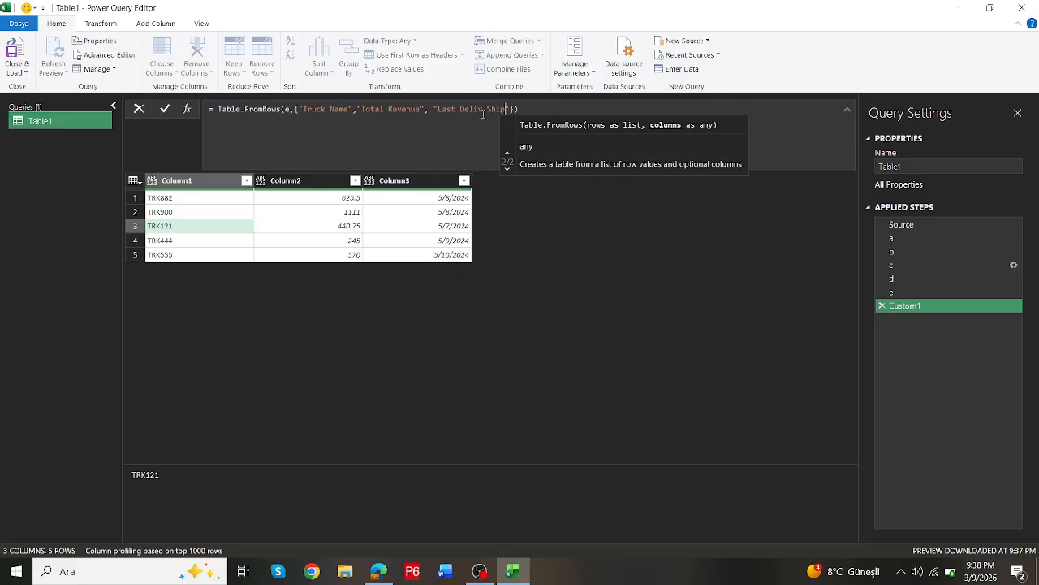
left_click(525, 109)
key("Return")
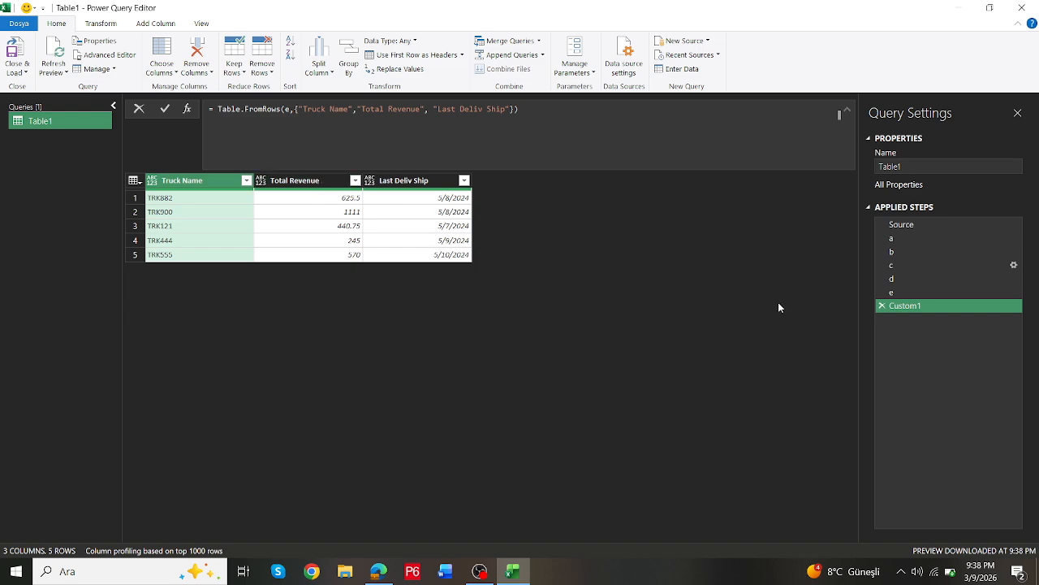
Rename the applied step Custom1 as f
right_click(931, 302)
left_click(962, 328)
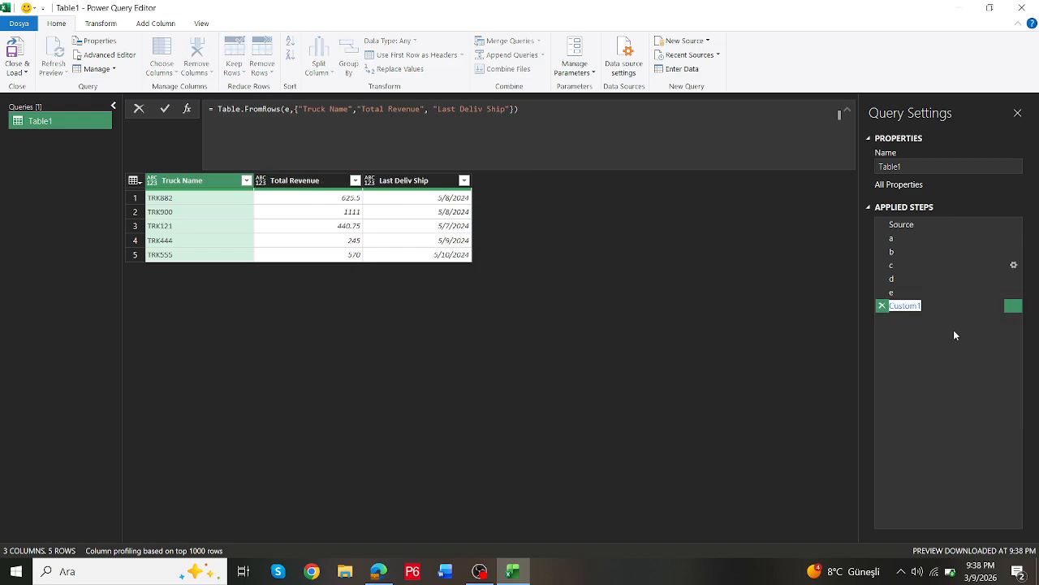
type("f")
key("Return")
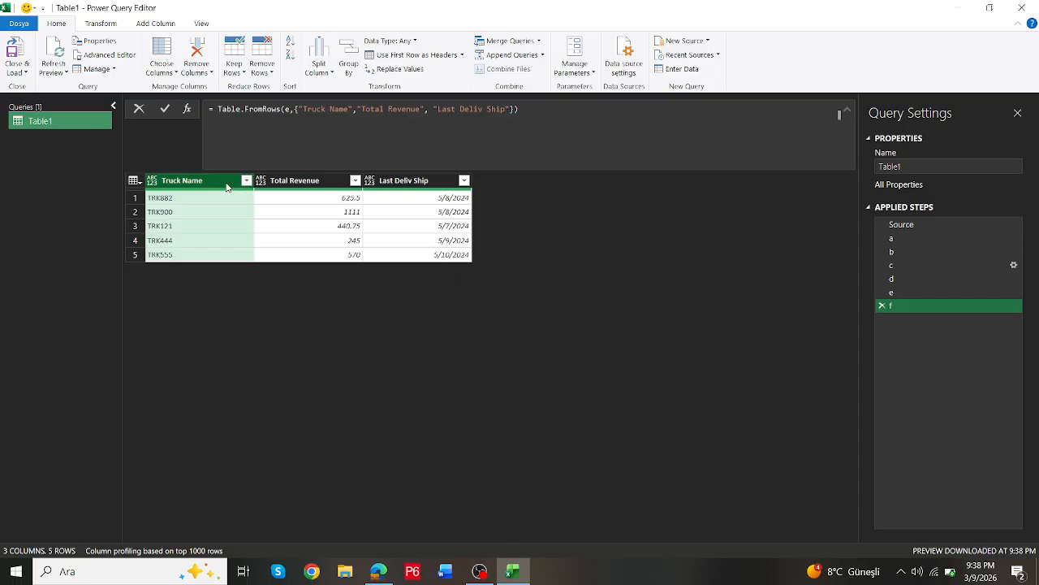
Sort the table ascending by Truck Name and replace Order.Ascending with 0 in the Table.Sort formula
left_click(246, 180)
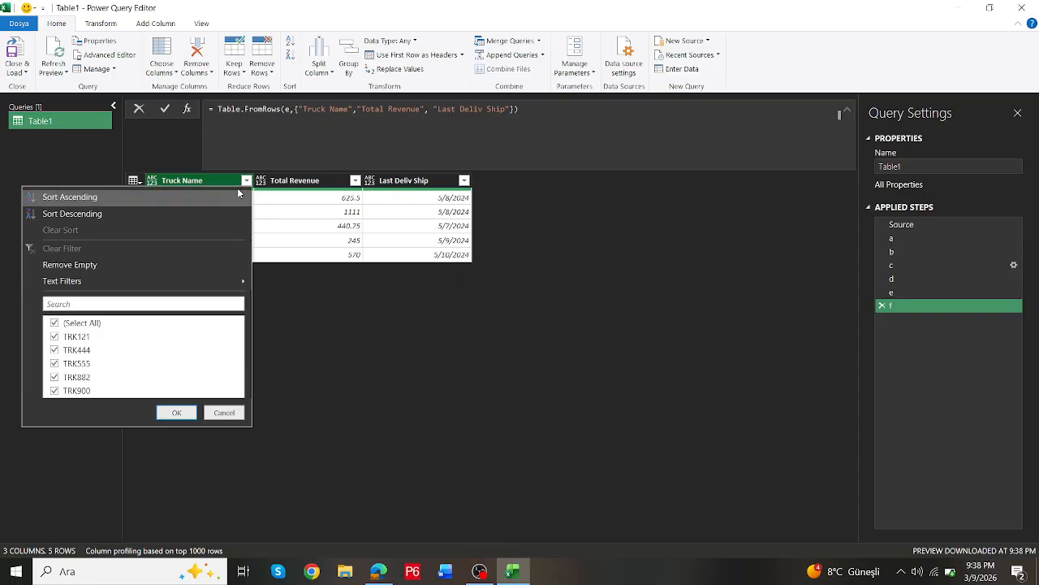
left_click(175, 199)
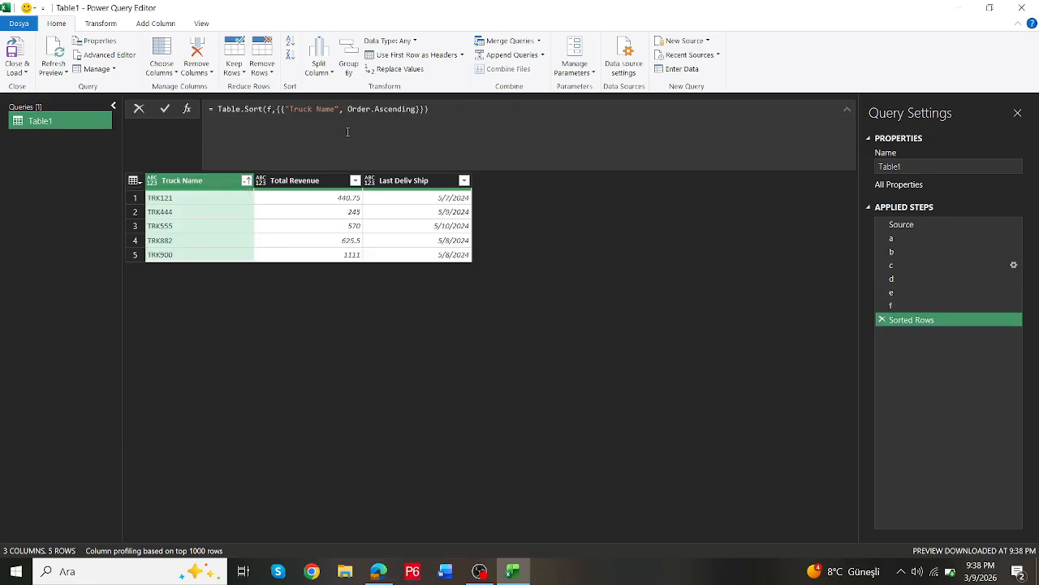
left_click_drag(347, 108, 420, 109)
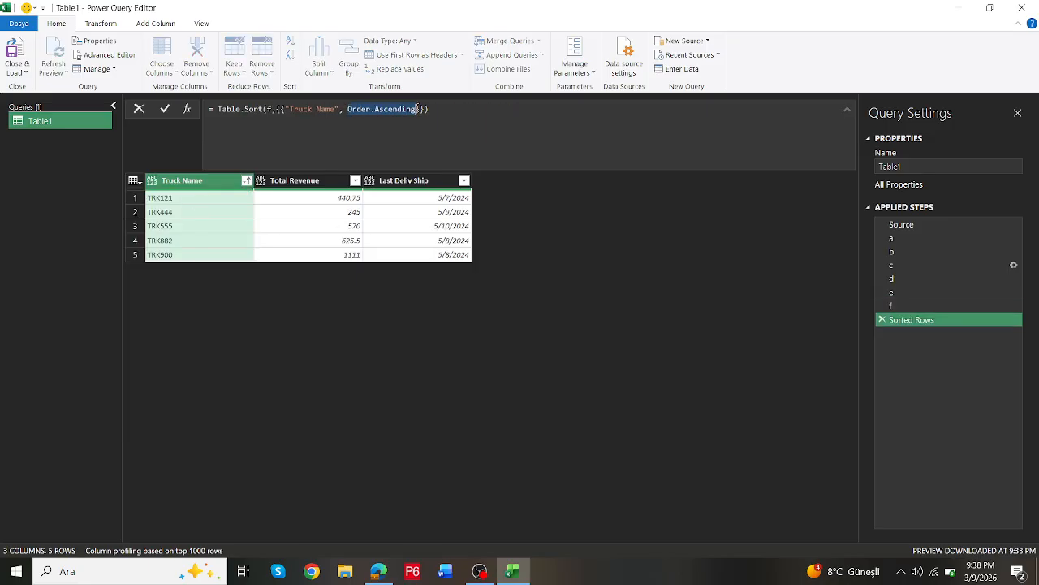
type("0")
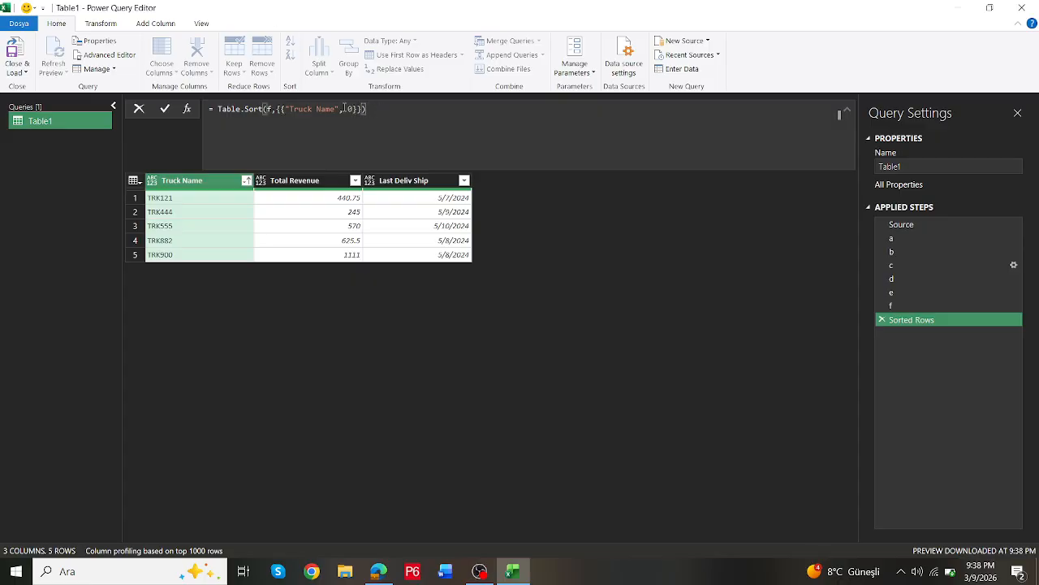
key("Return")
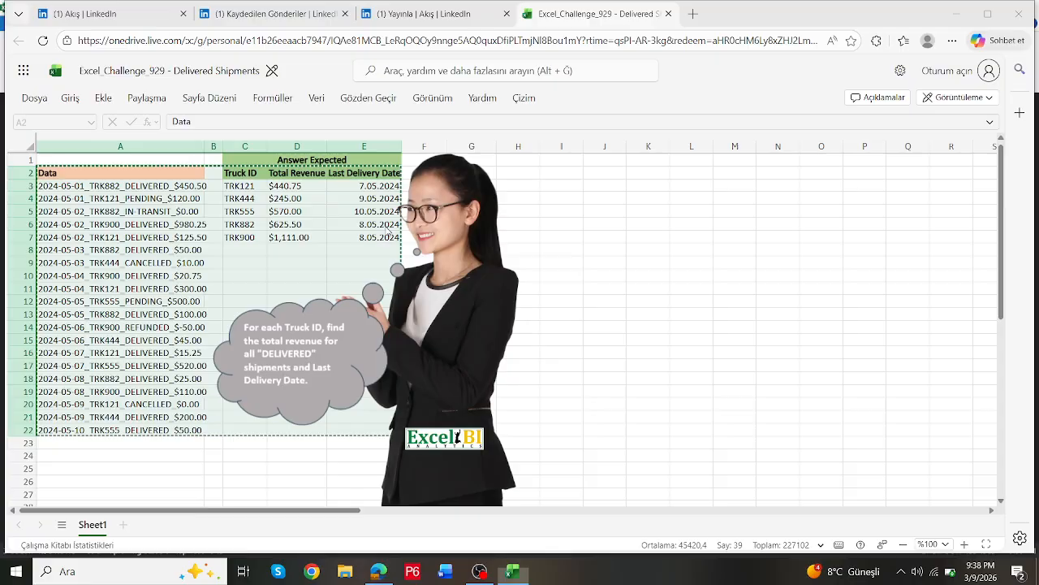
Check the sorted truck, revenue and date rows against the Answer Expected table in the browser workbook
key("alt+Tab")
key("alt+Tab")
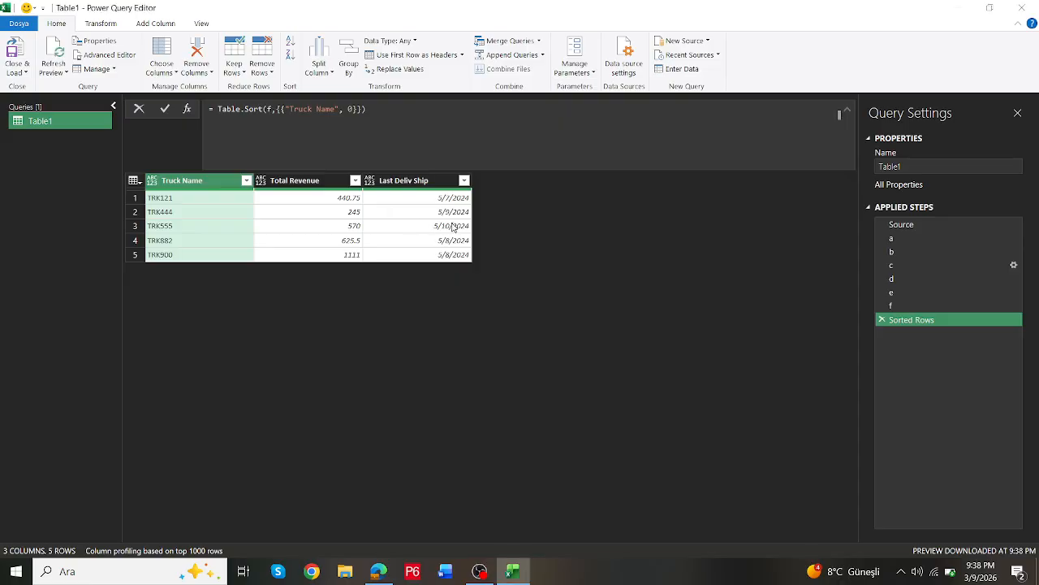
key("alt+Tab")
key("alt+Tab")
key("alt+Tab")
key("alt+Tab")
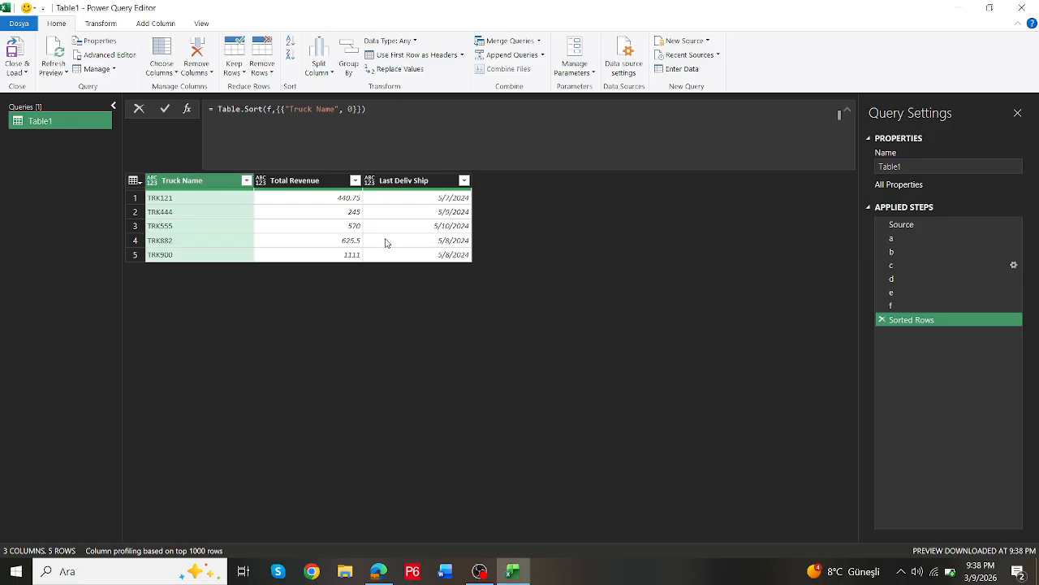